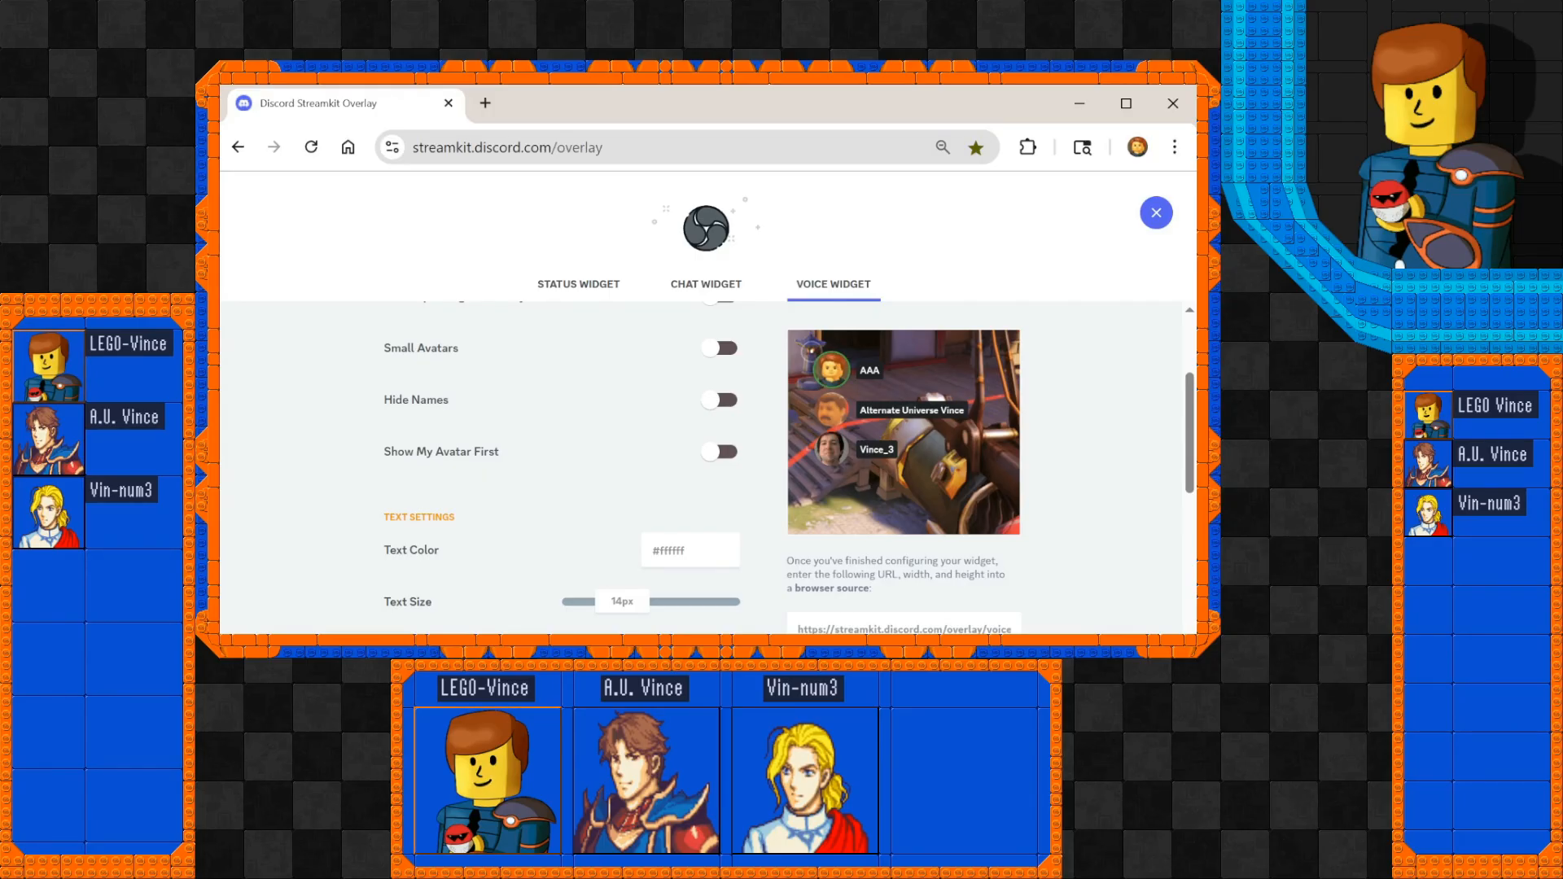
Open the Streamkit overlay setup for OBS and show the voice widget settings.
{"action": "scroll", "coordinate": [562, 464], "scroll_direction": "up", "scroll_amount": 1}
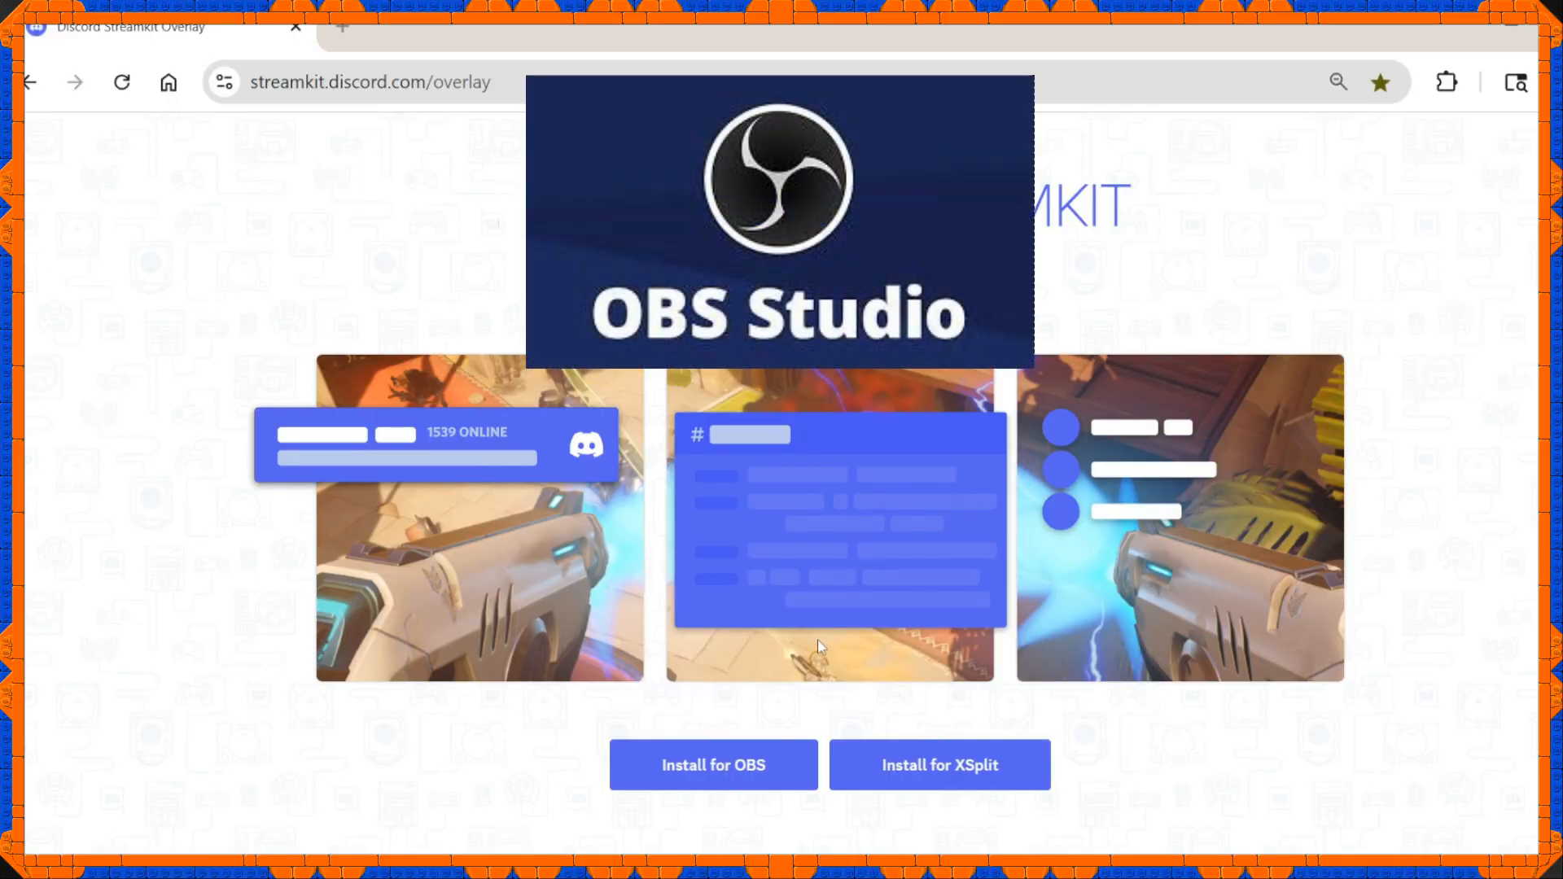
{"action": "left_click", "coordinate": [755, 765]}
{"action": "scroll", "coordinate": [824, 736], "scroll_direction": "down", "scroll_amount": 1}
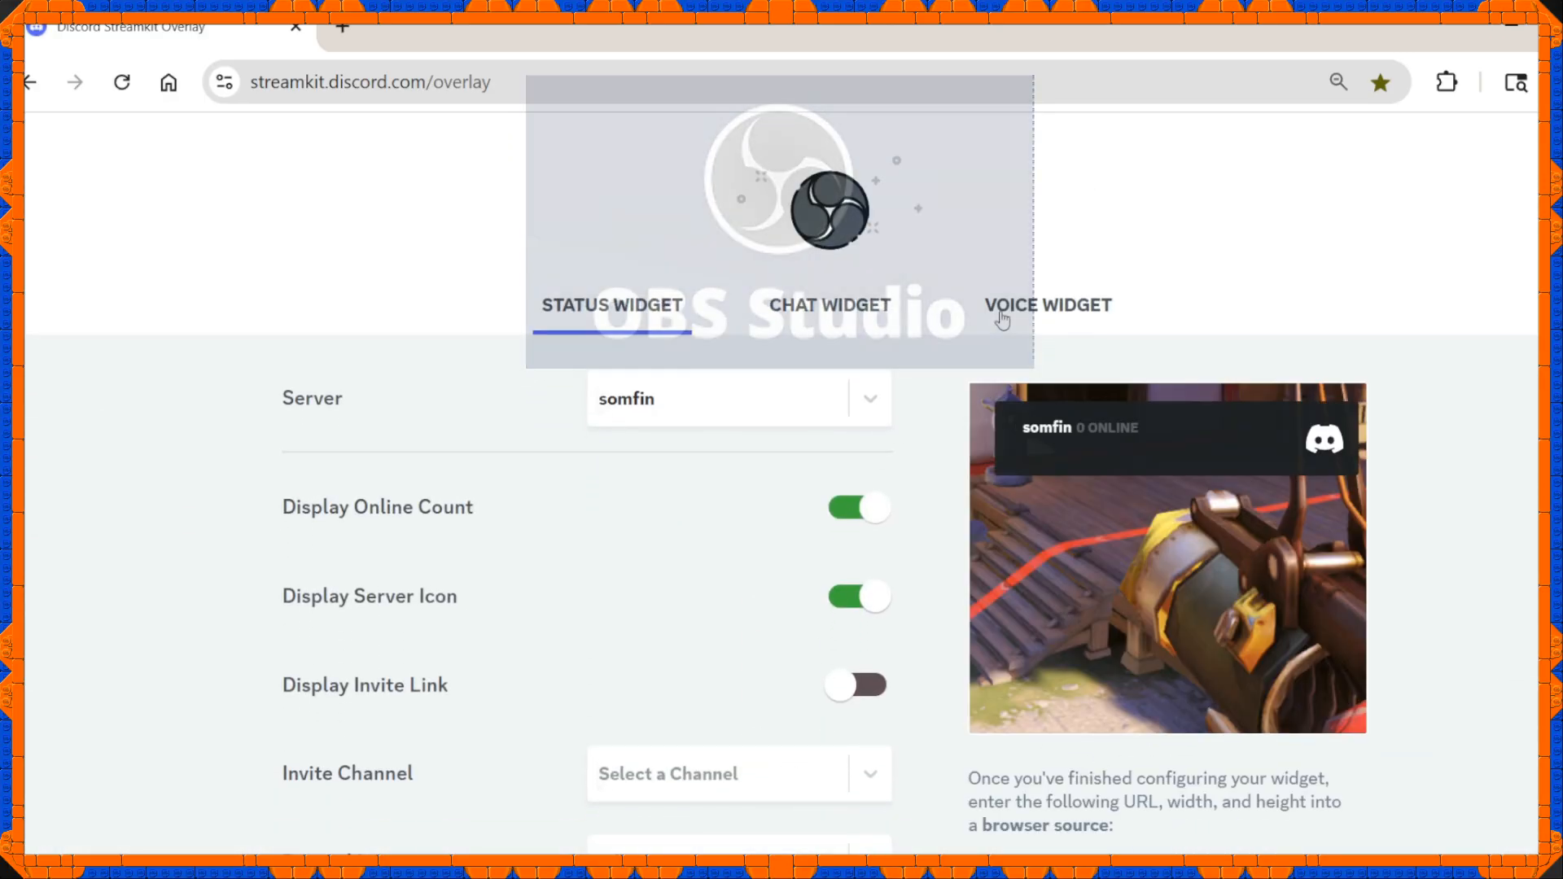
{"action": "left_click", "coordinate": [1007, 316]}
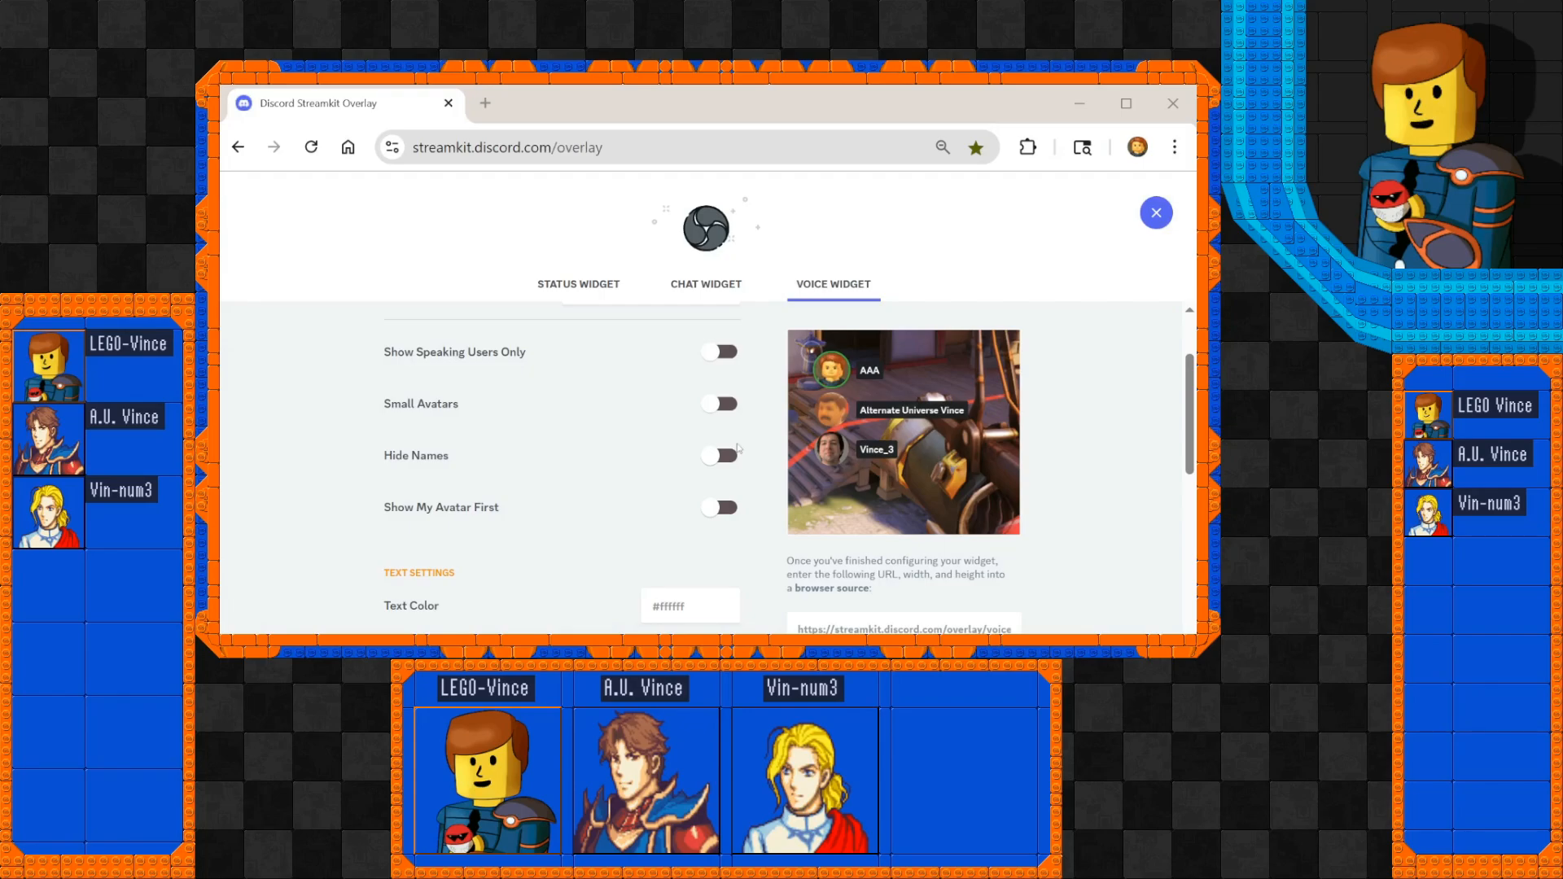
Open the voice widget's generated browser source URL as its own page in a new browser tab.
{"action": "scroll", "coordinate": [738, 448], "scroll_direction": "down", "scroll_amount": 3}
{"action": "scroll", "coordinate": [737, 448], "scroll_direction": "up", "scroll_amount": 4}
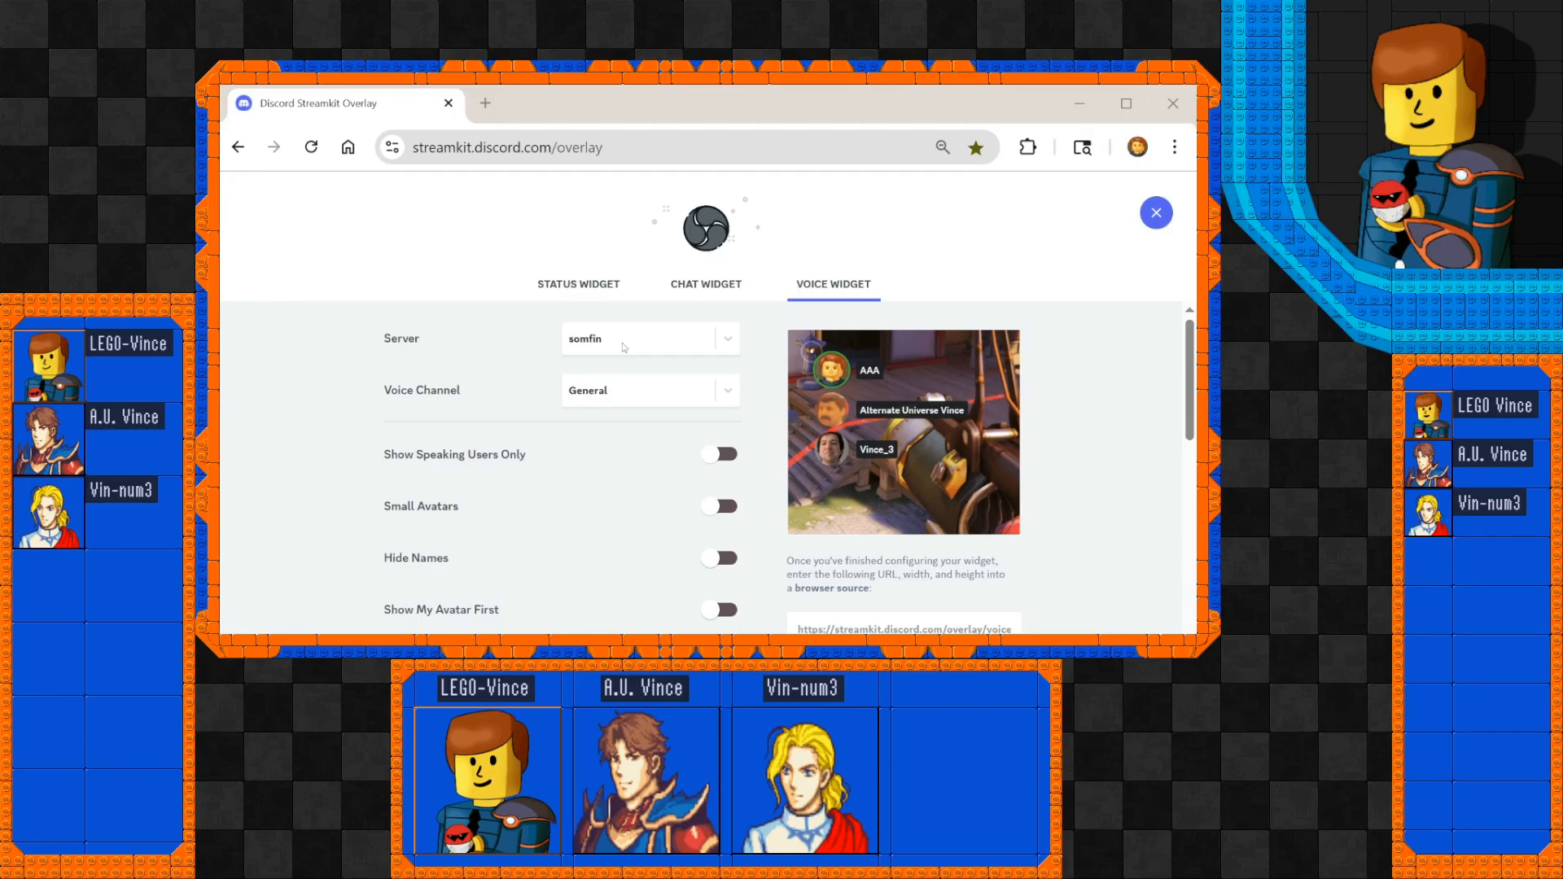
{"action": "left_click", "coordinate": [473, 501]}
{"action": "scroll", "coordinate": [528, 382], "scroll_direction": "down", "scroll_amount": 2}
{"action": "scroll", "coordinate": [529, 382], "scroll_direction": "up", "scroll_amount": 2}
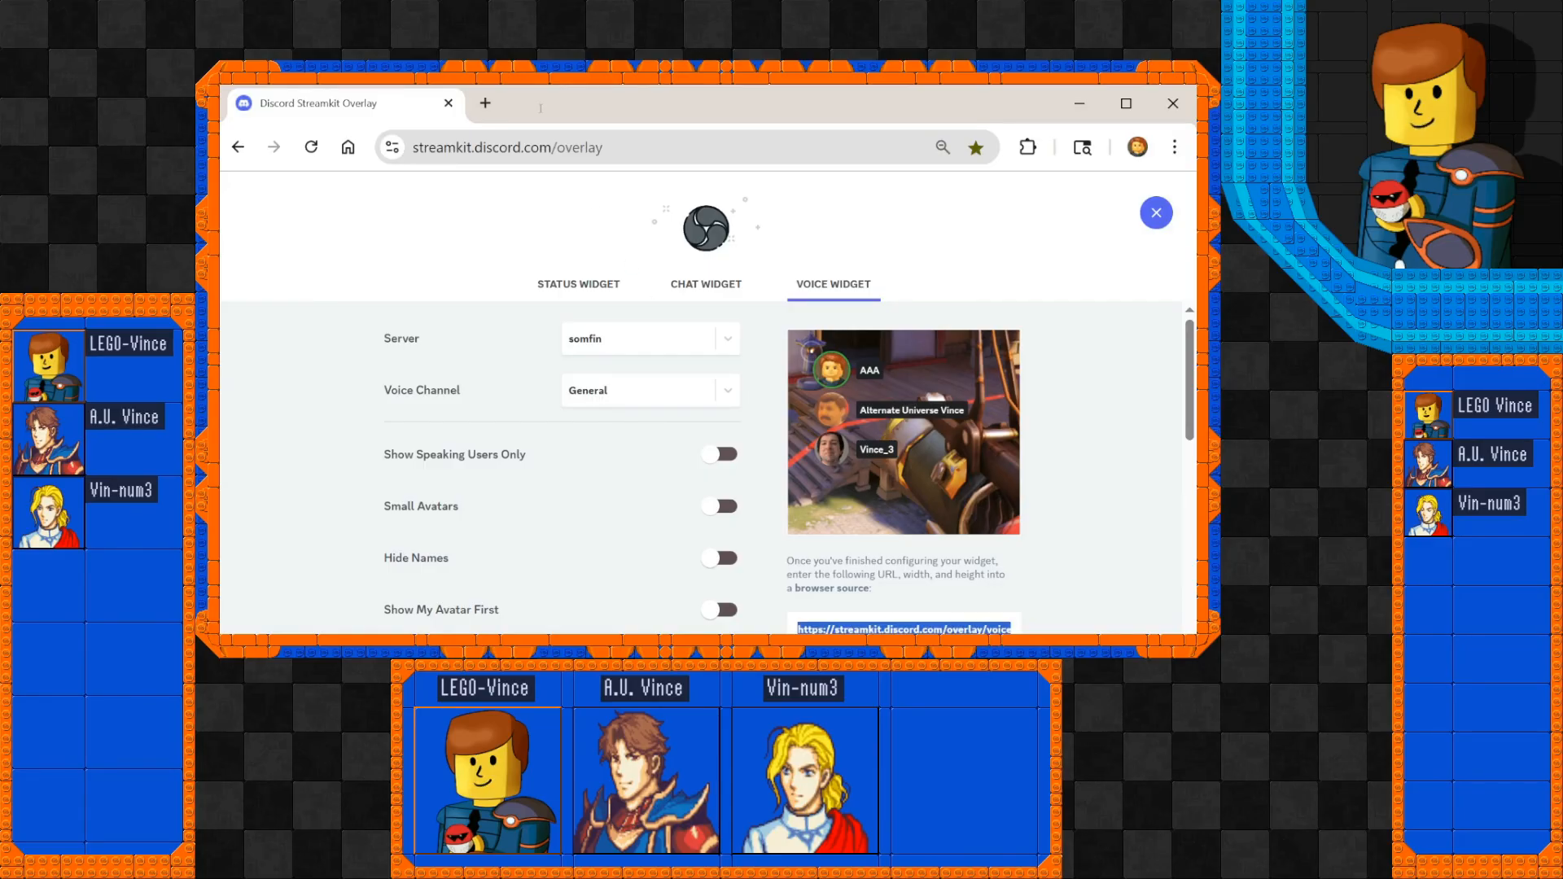
{"action": "right_click", "coordinate": [871, 629]}
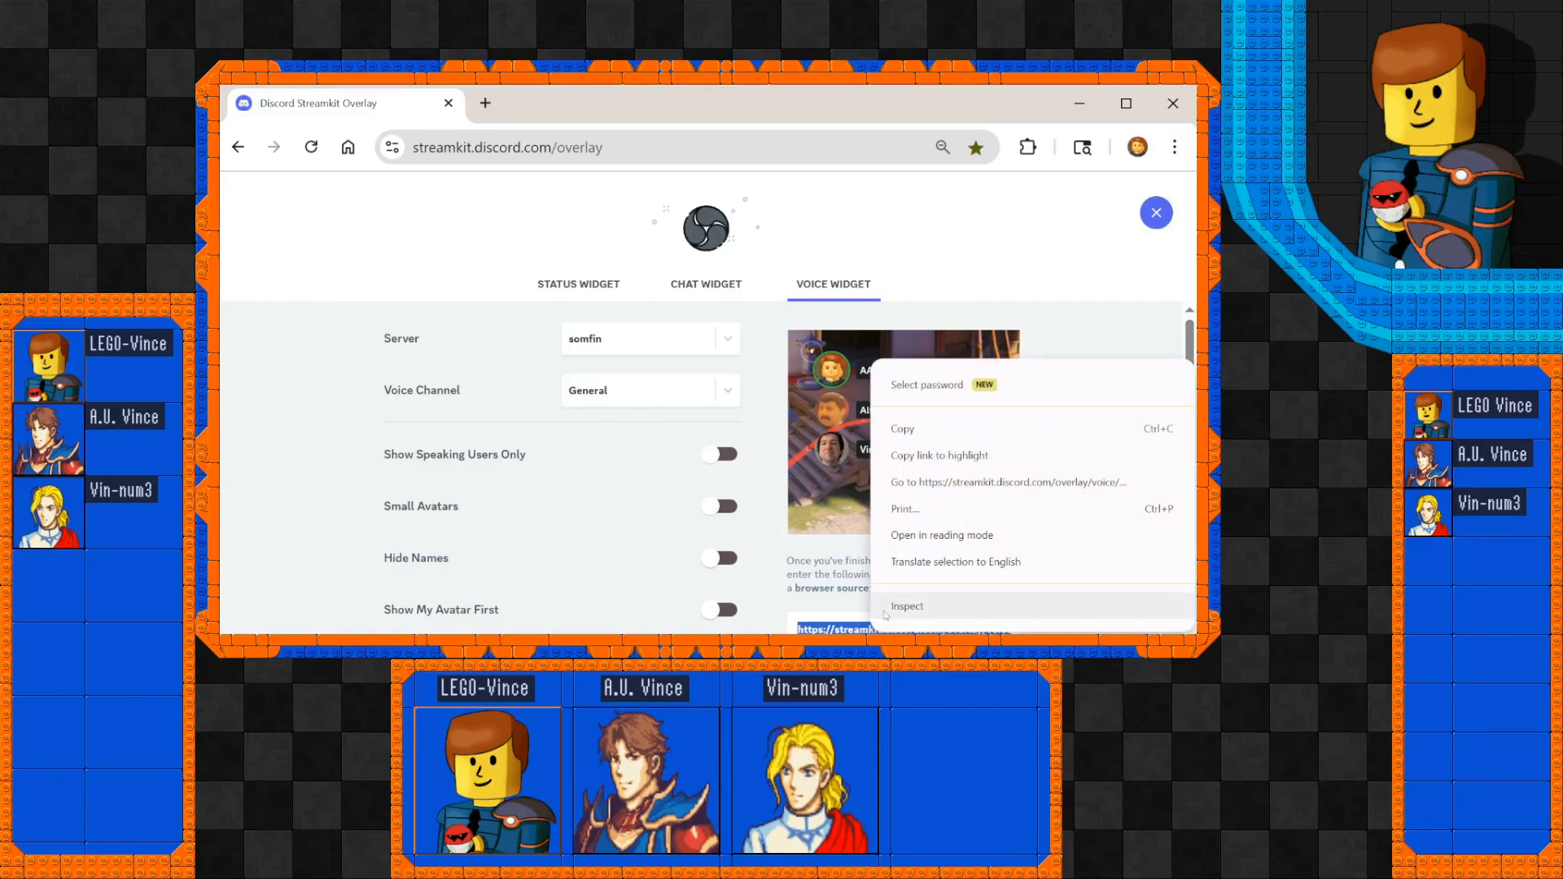
{"action": "left_click", "coordinate": [897, 483]}
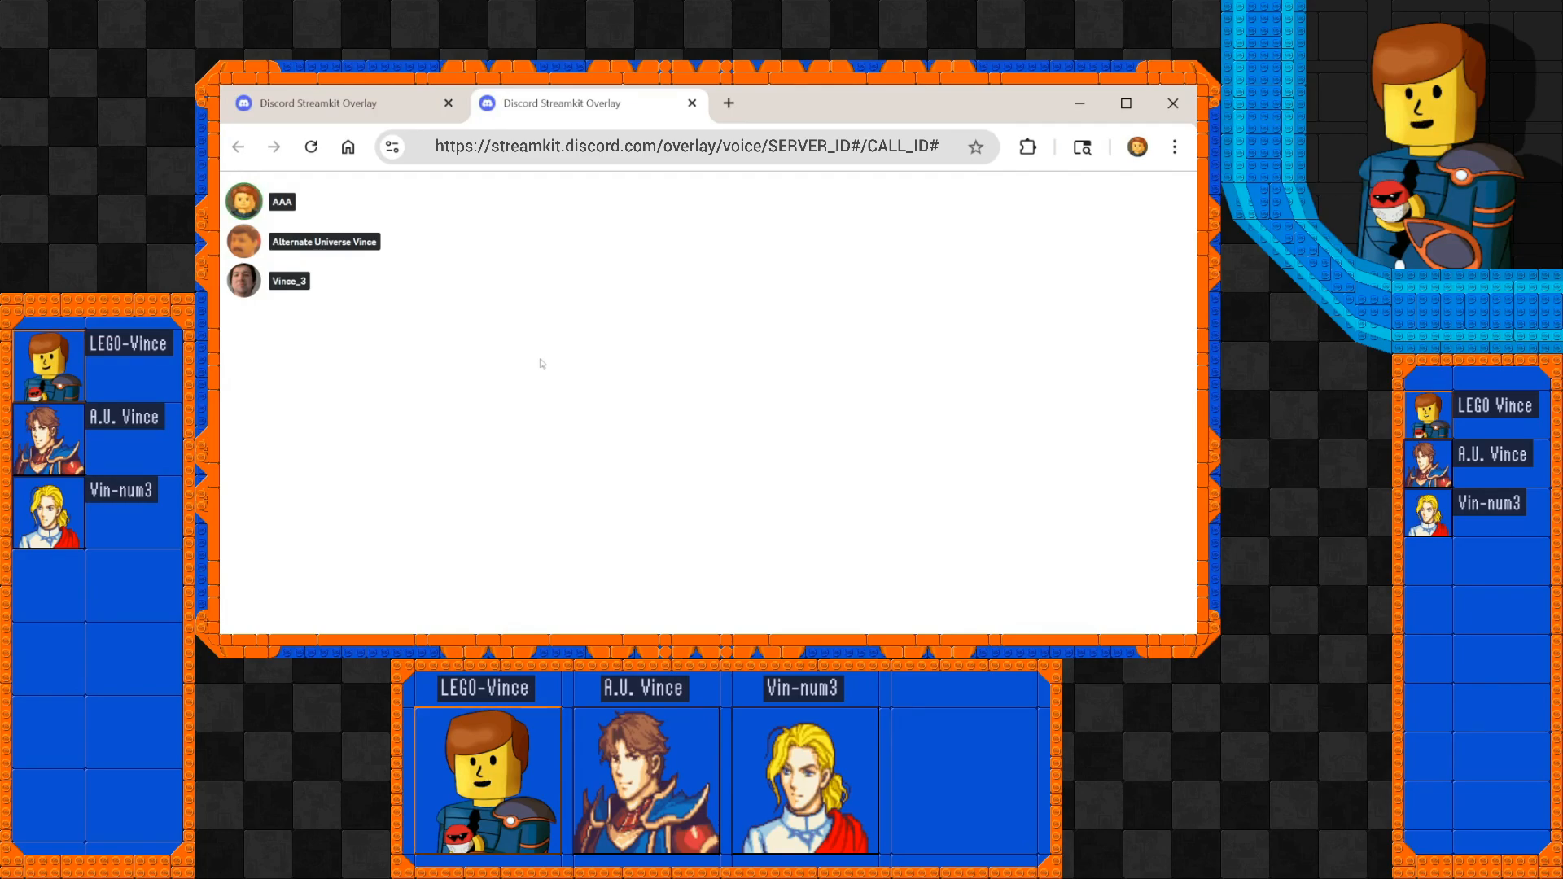
Open the developer tools and expand the root div down to the voice container, voice states list and its three list items.
{"action": "key", "text": "F12"}
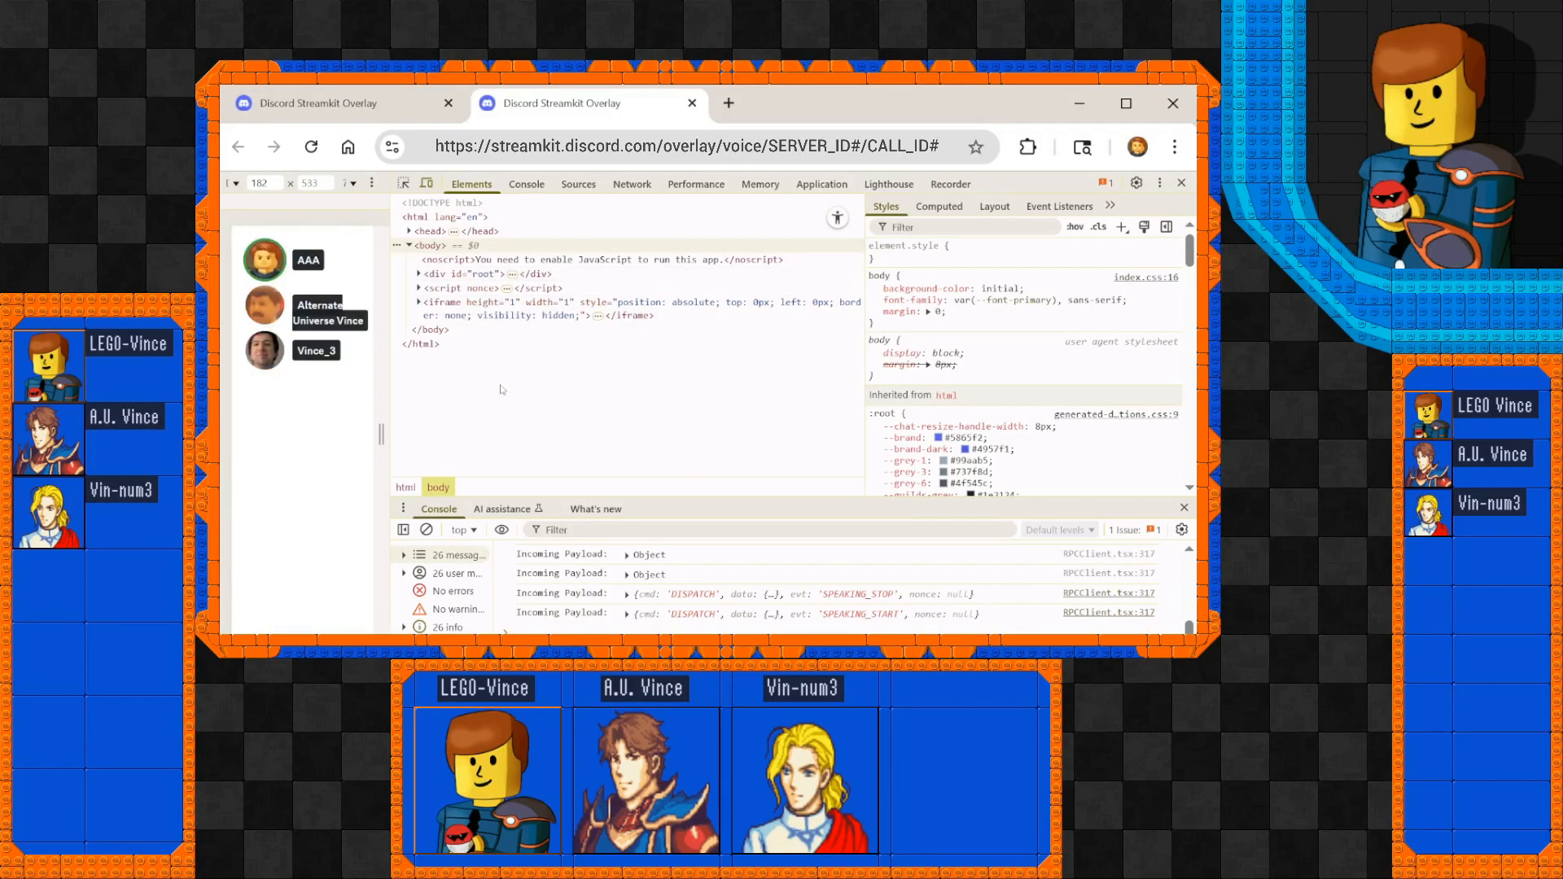
{"action": "left_click", "coordinate": [419, 276]}
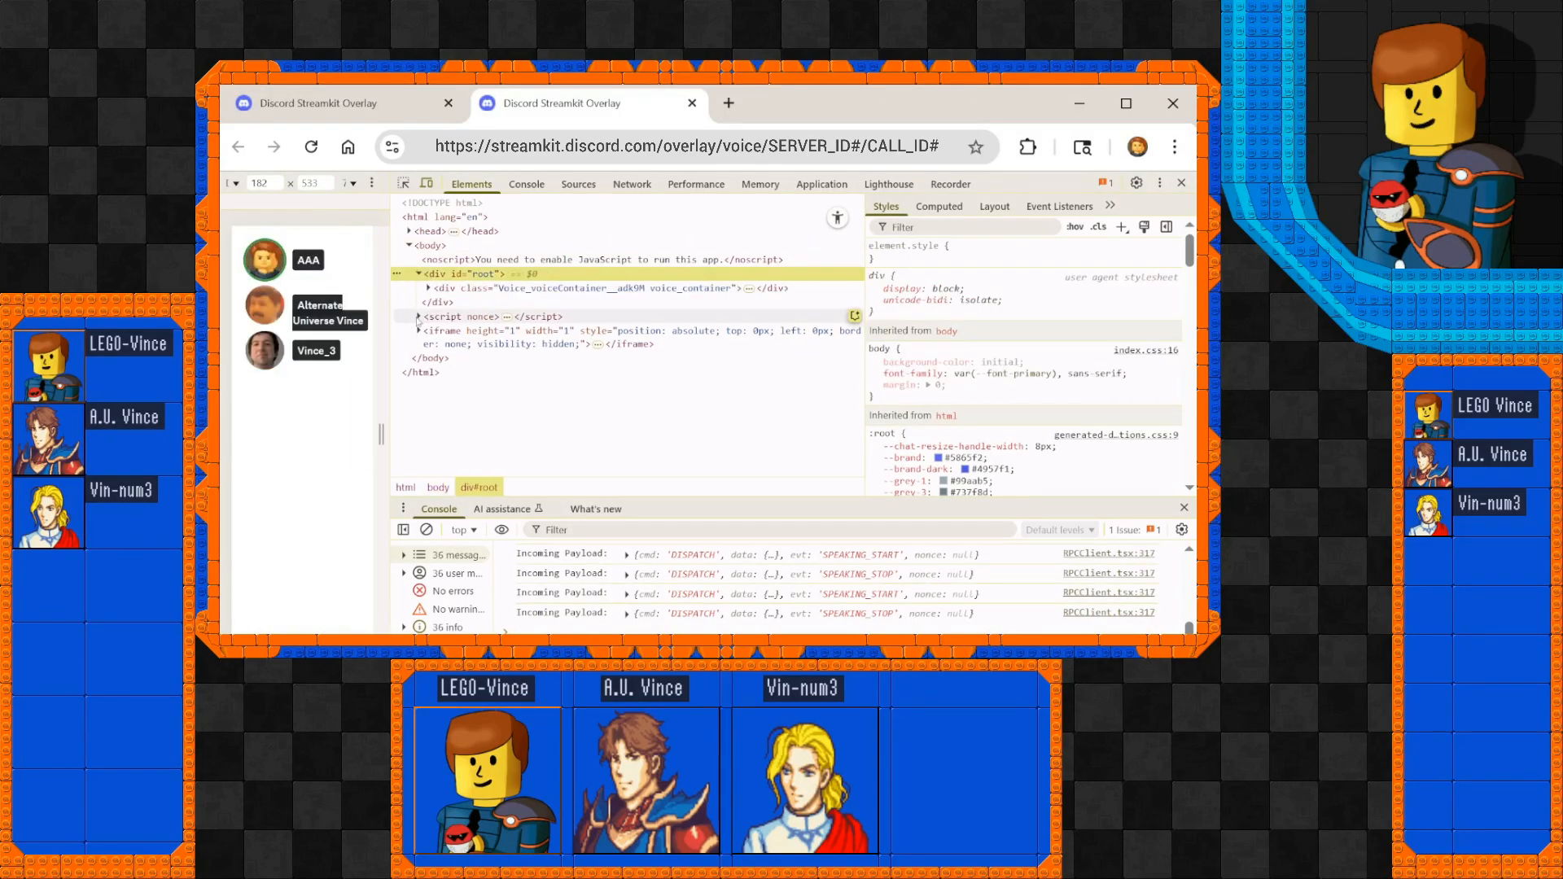
{"action": "left_click", "coordinate": [419, 317]}
{"action": "left_click", "coordinate": [429, 289]}
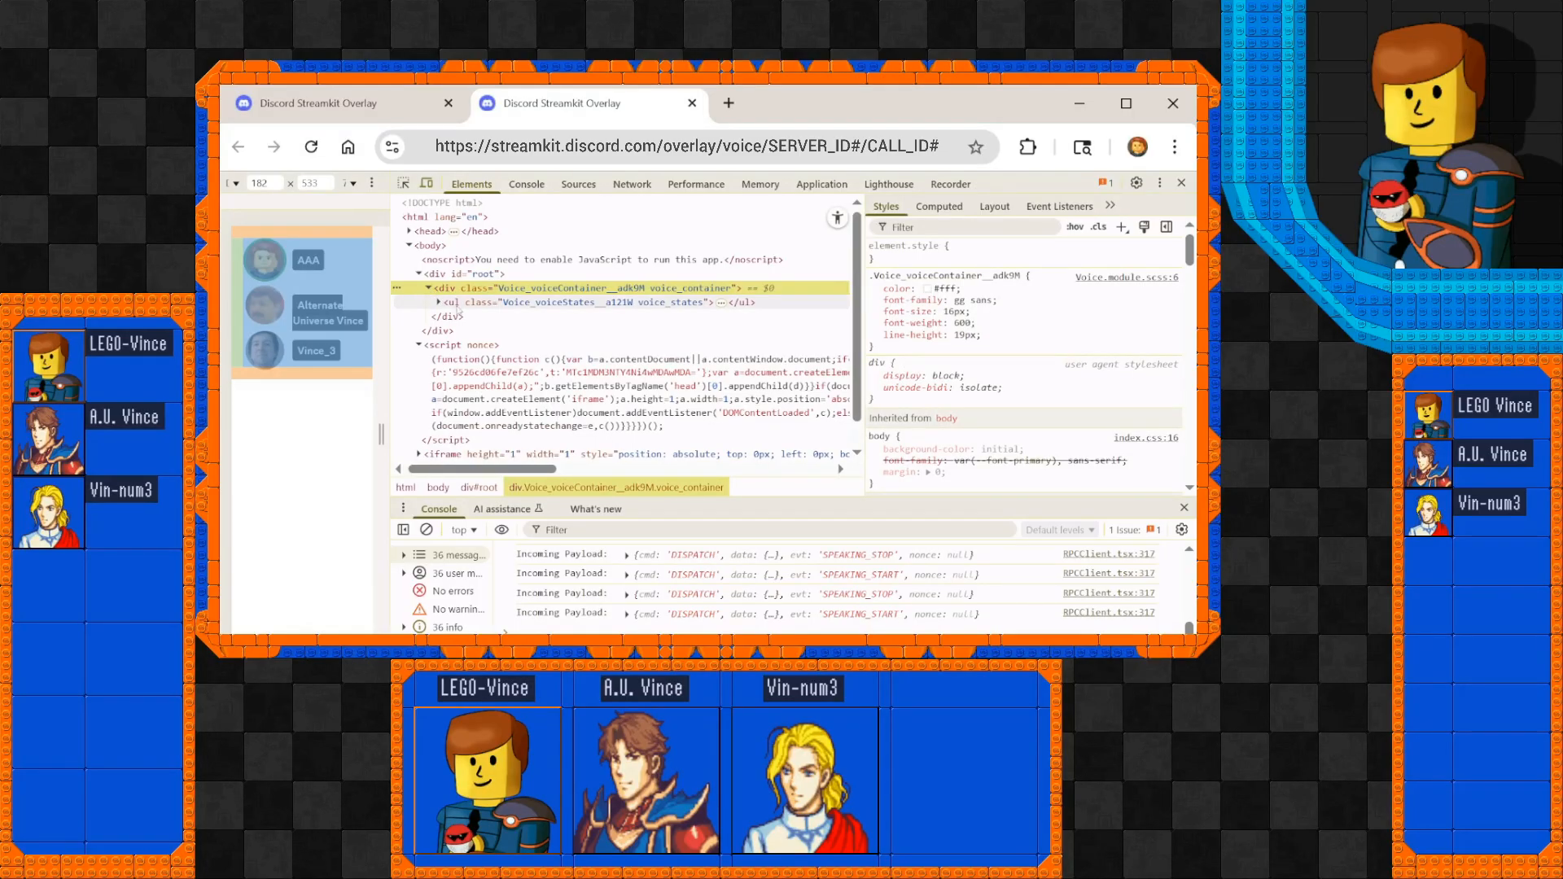
{"action": "left_click", "coordinate": [438, 302]}
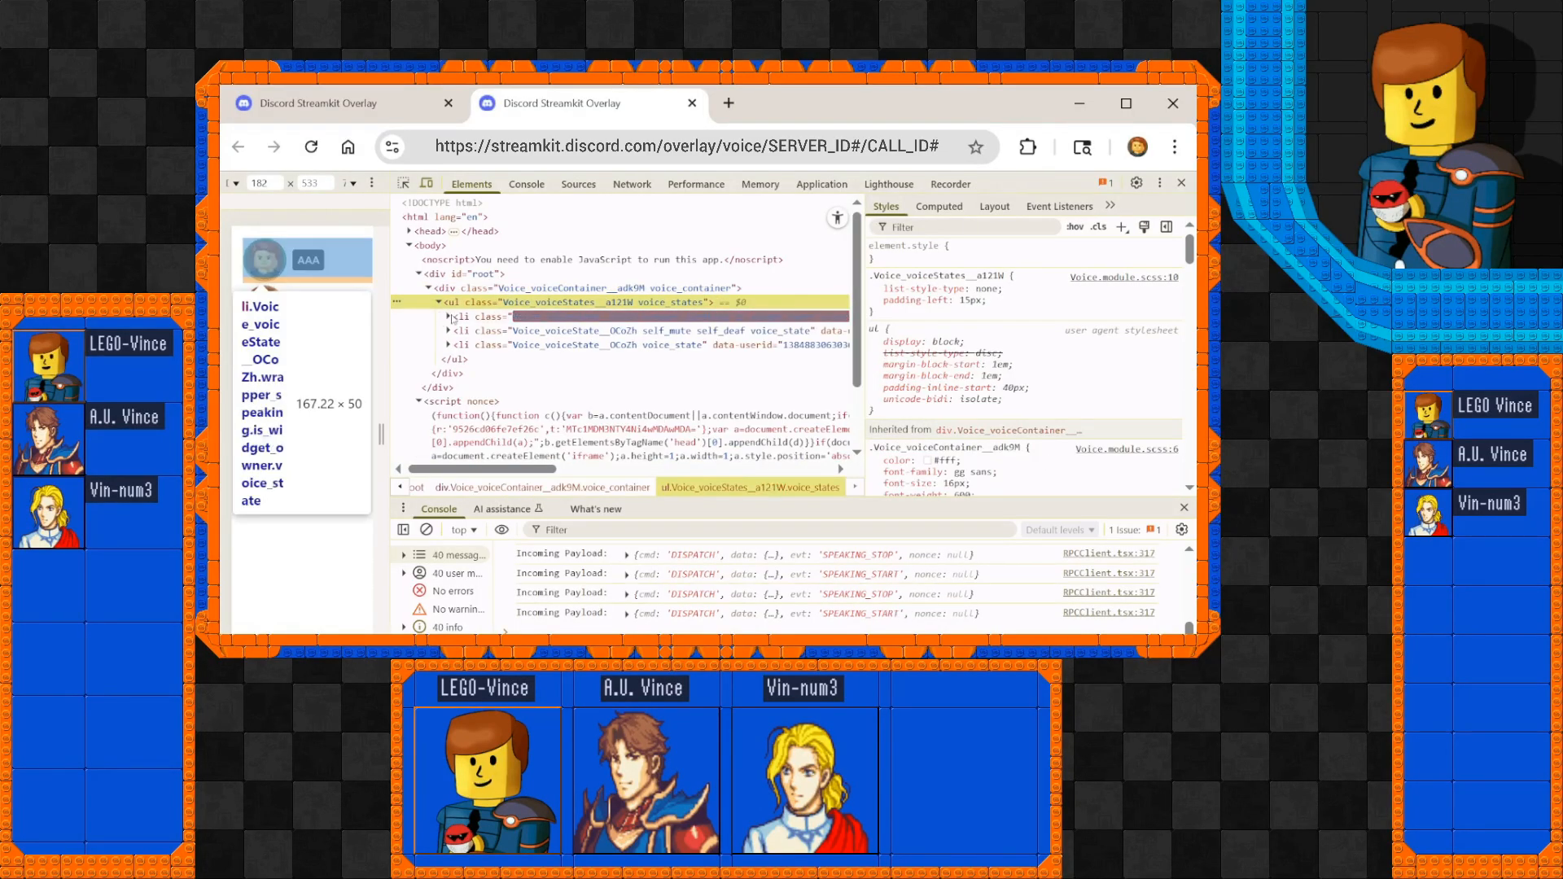
{"action": "left_click", "coordinate": [448, 316]}
{"action": "left_click", "coordinate": [448, 373]}
{"action": "left_click", "coordinate": [448, 429]}
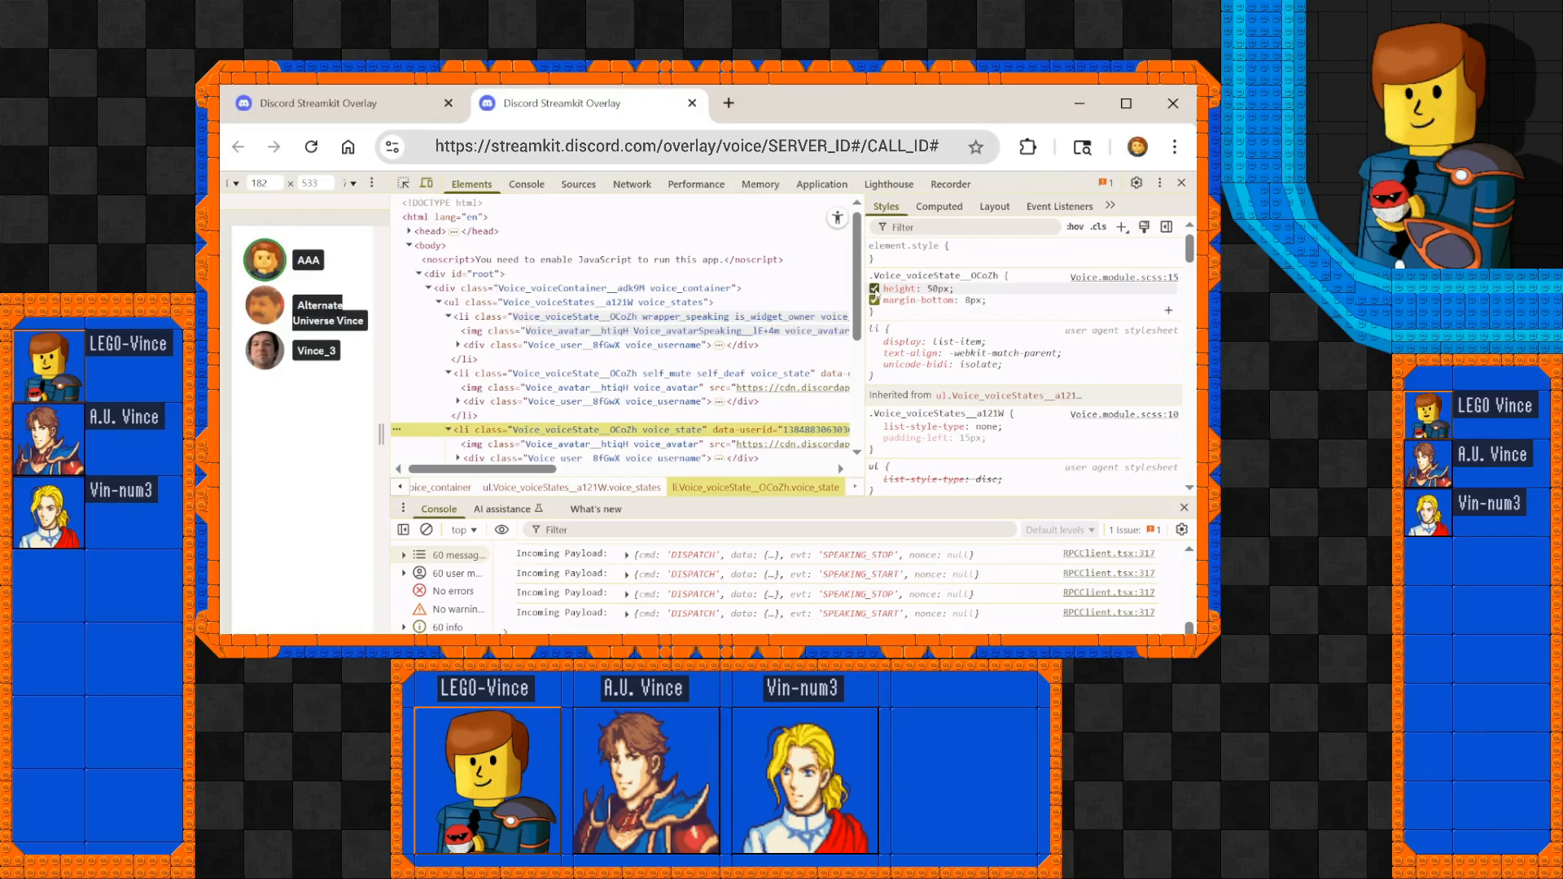
Try disabling and re-enabling the height of the .Voice_voiceState__OCoZh rule, and set it to 100px.
{"action": "left_click", "coordinate": [875, 289]}
{"action": "left_click", "coordinate": [874, 288]}
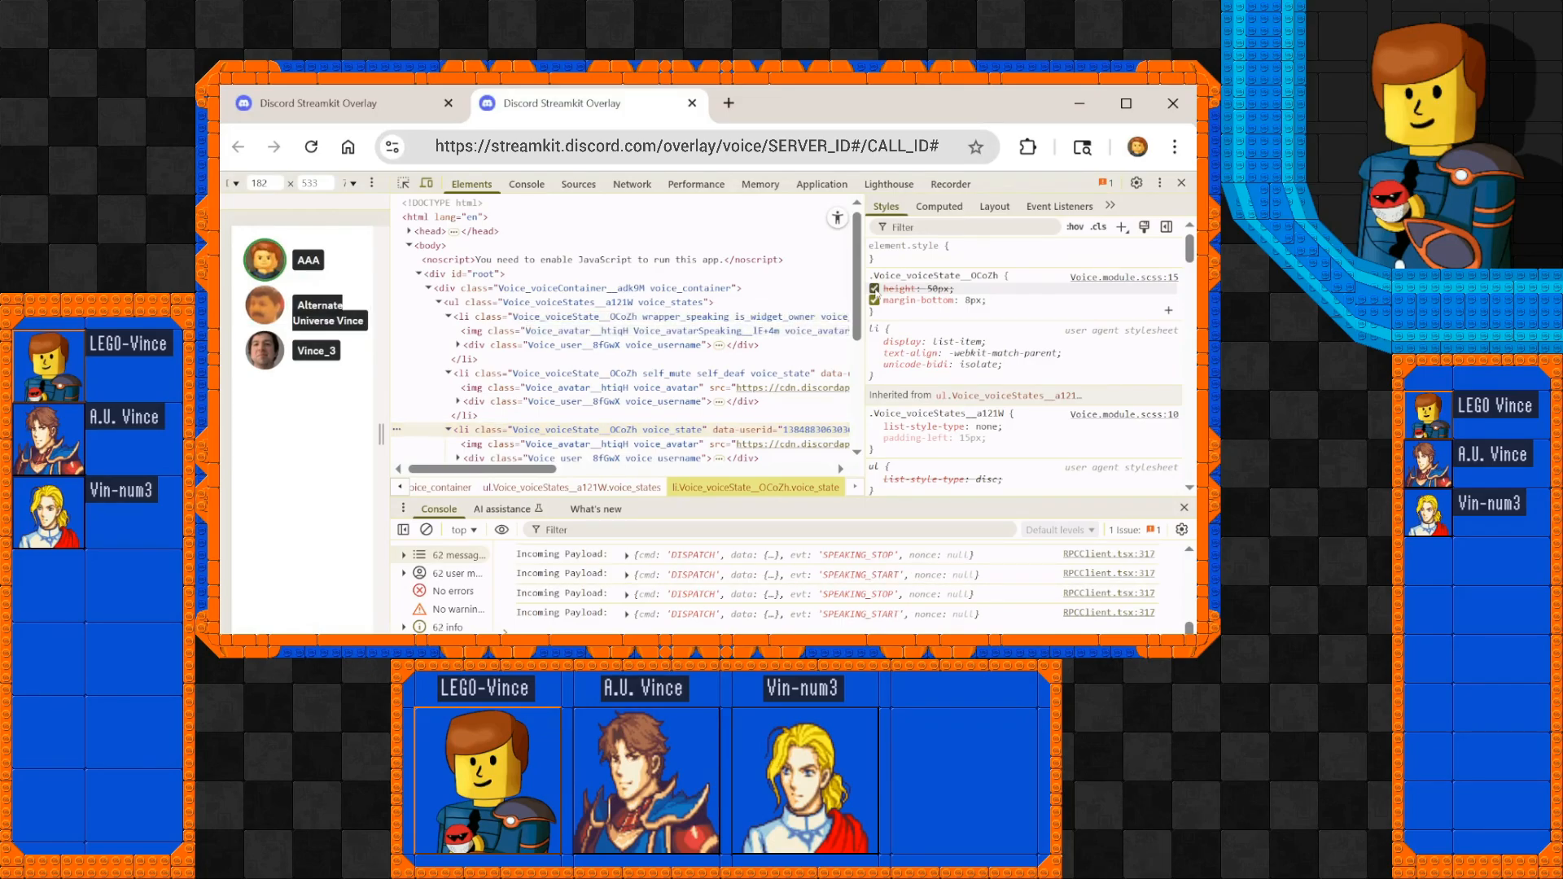
{"action": "left_click", "coordinate": [932, 288]}
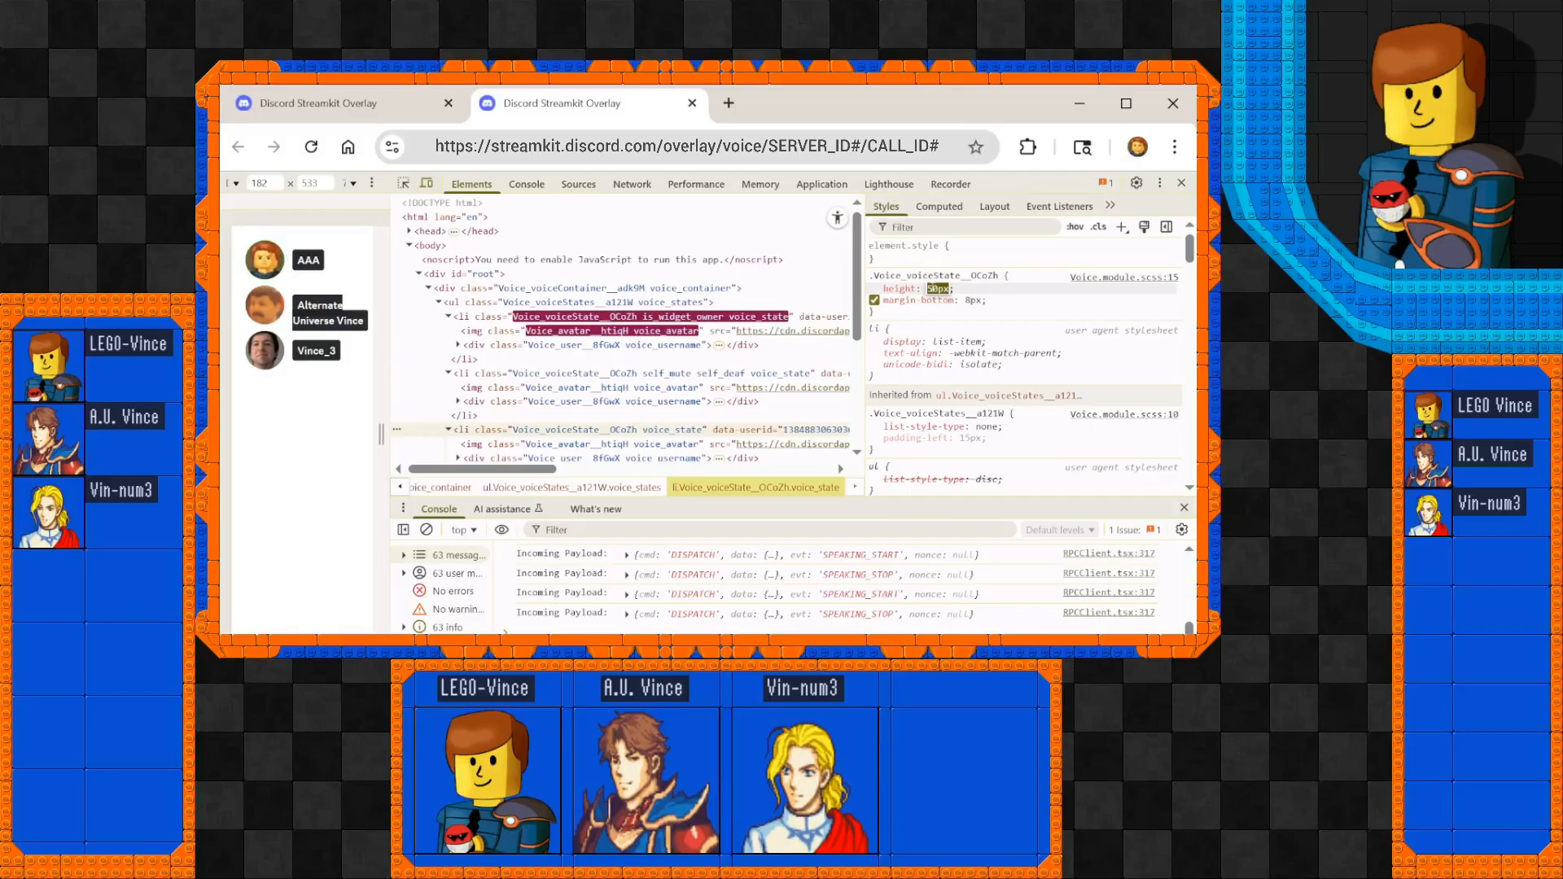
{"action": "type", "text": "100"}
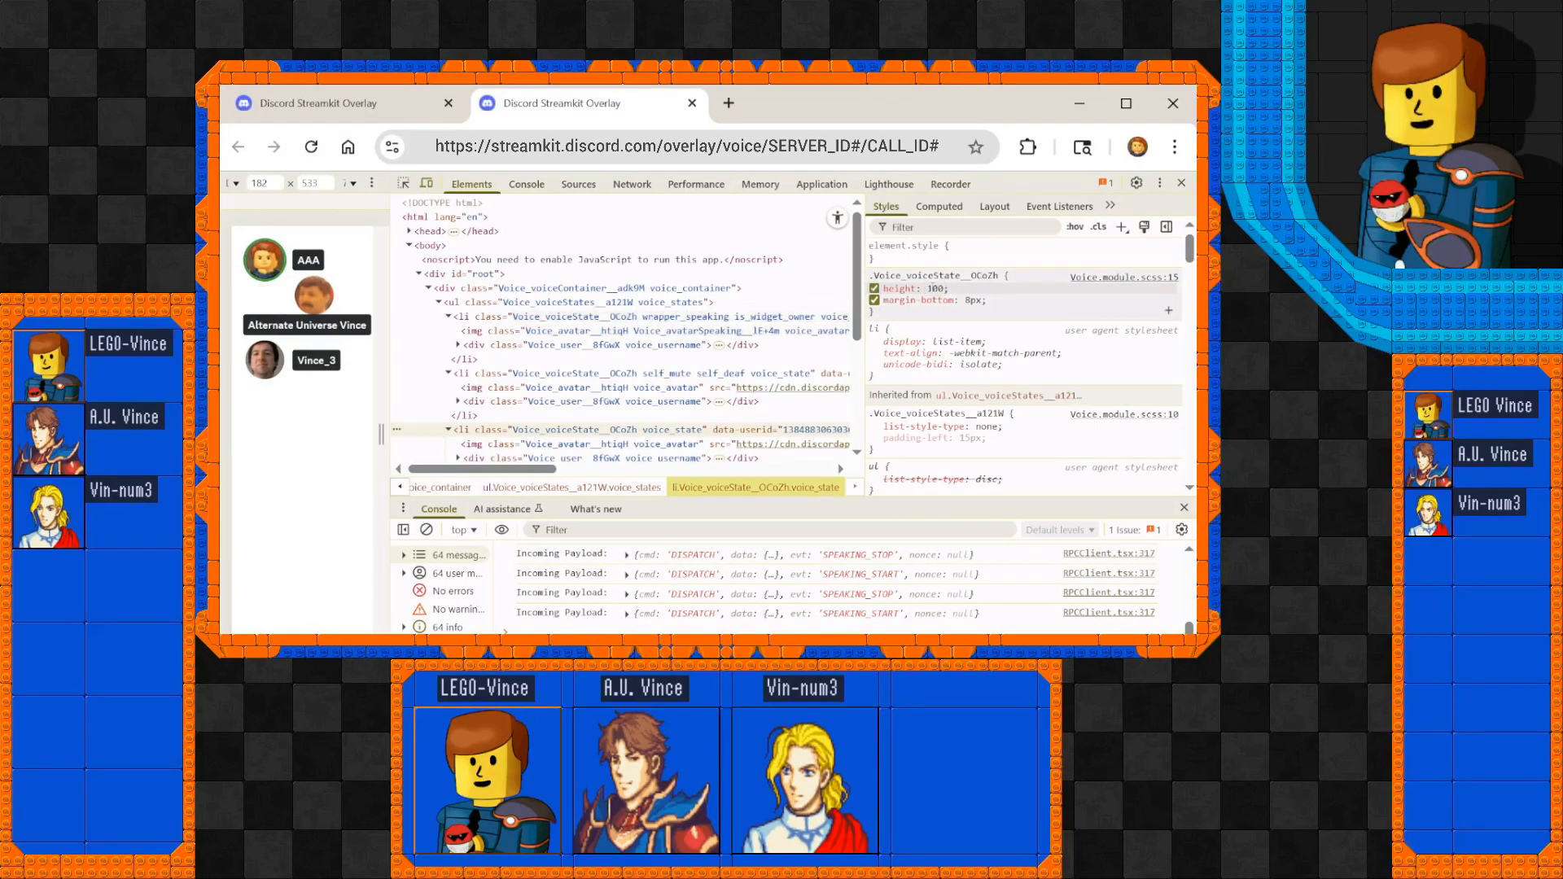
{"action": "key", "text": "Tab"}
{"action": "left_click", "coordinate": [1001, 297]}
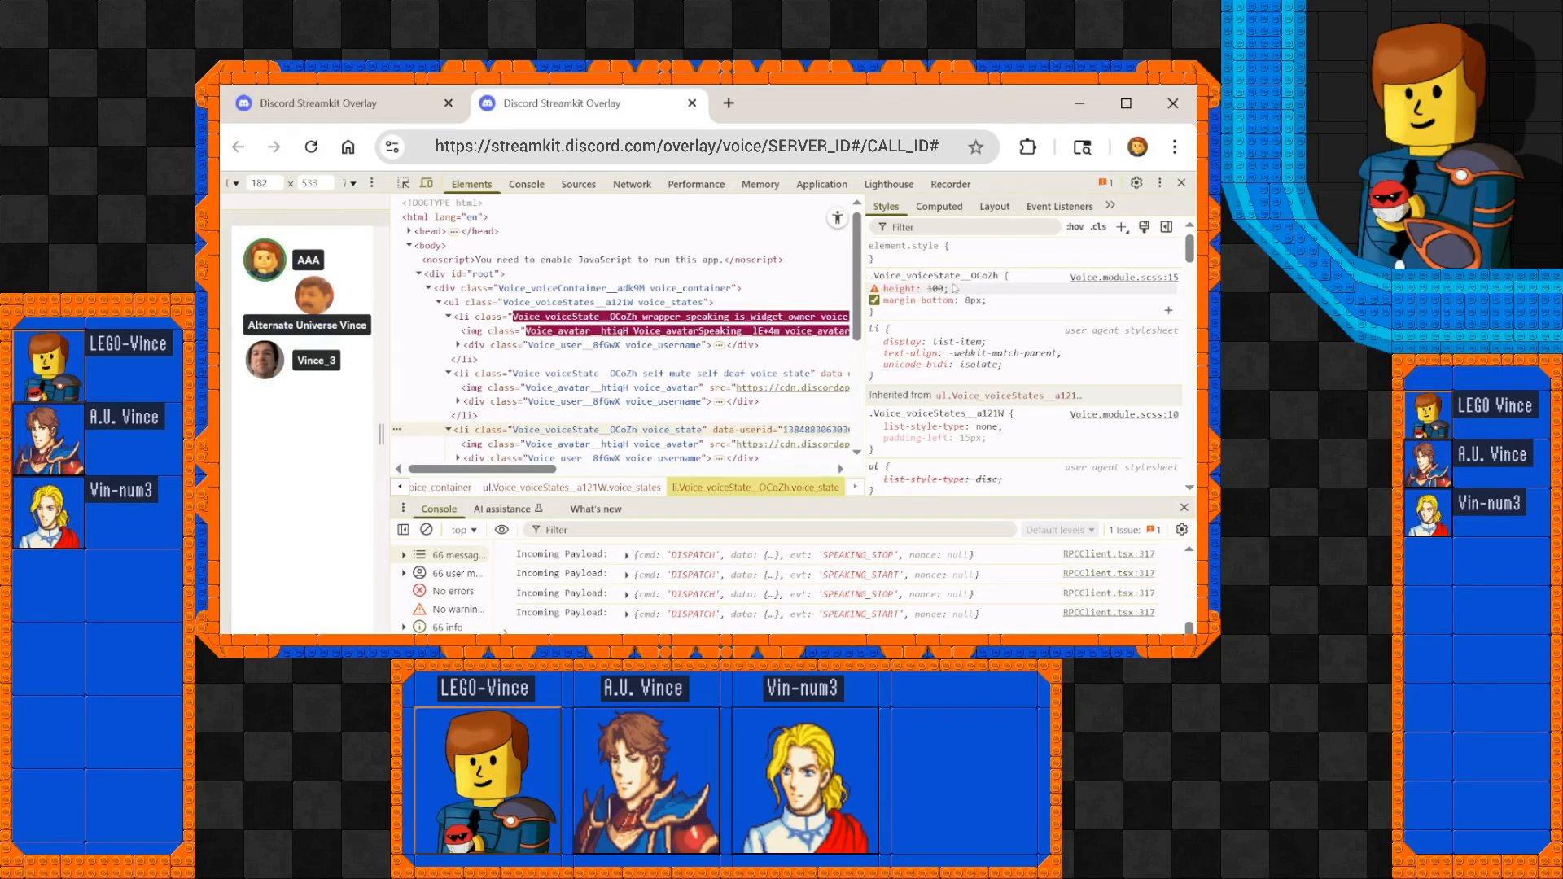
{"action": "left_click", "coordinate": [941, 290]}
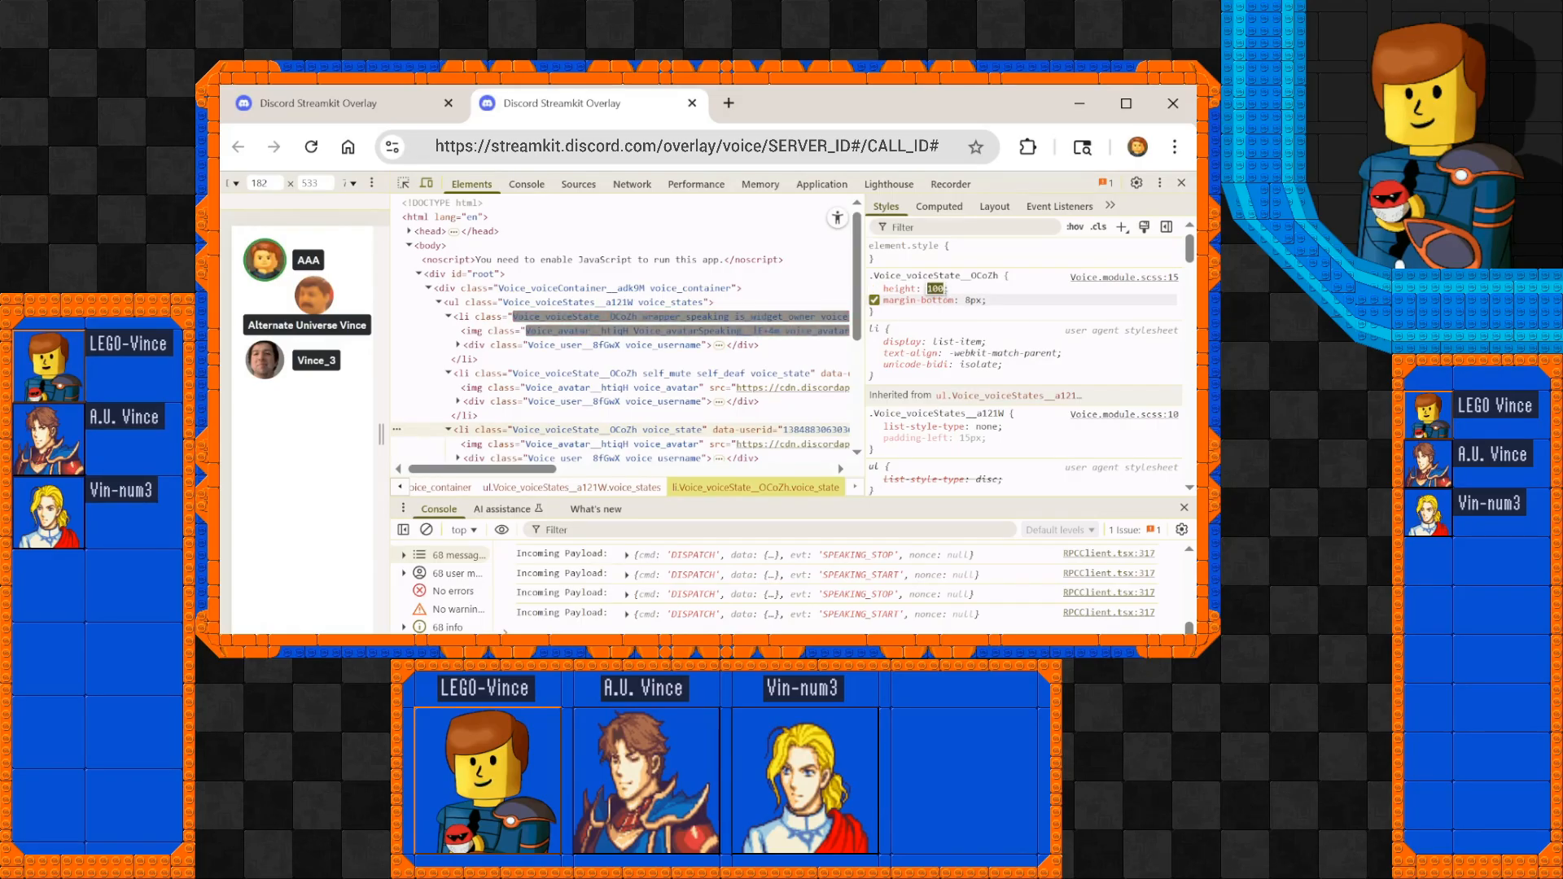
{"action": "type", "text": "px"}
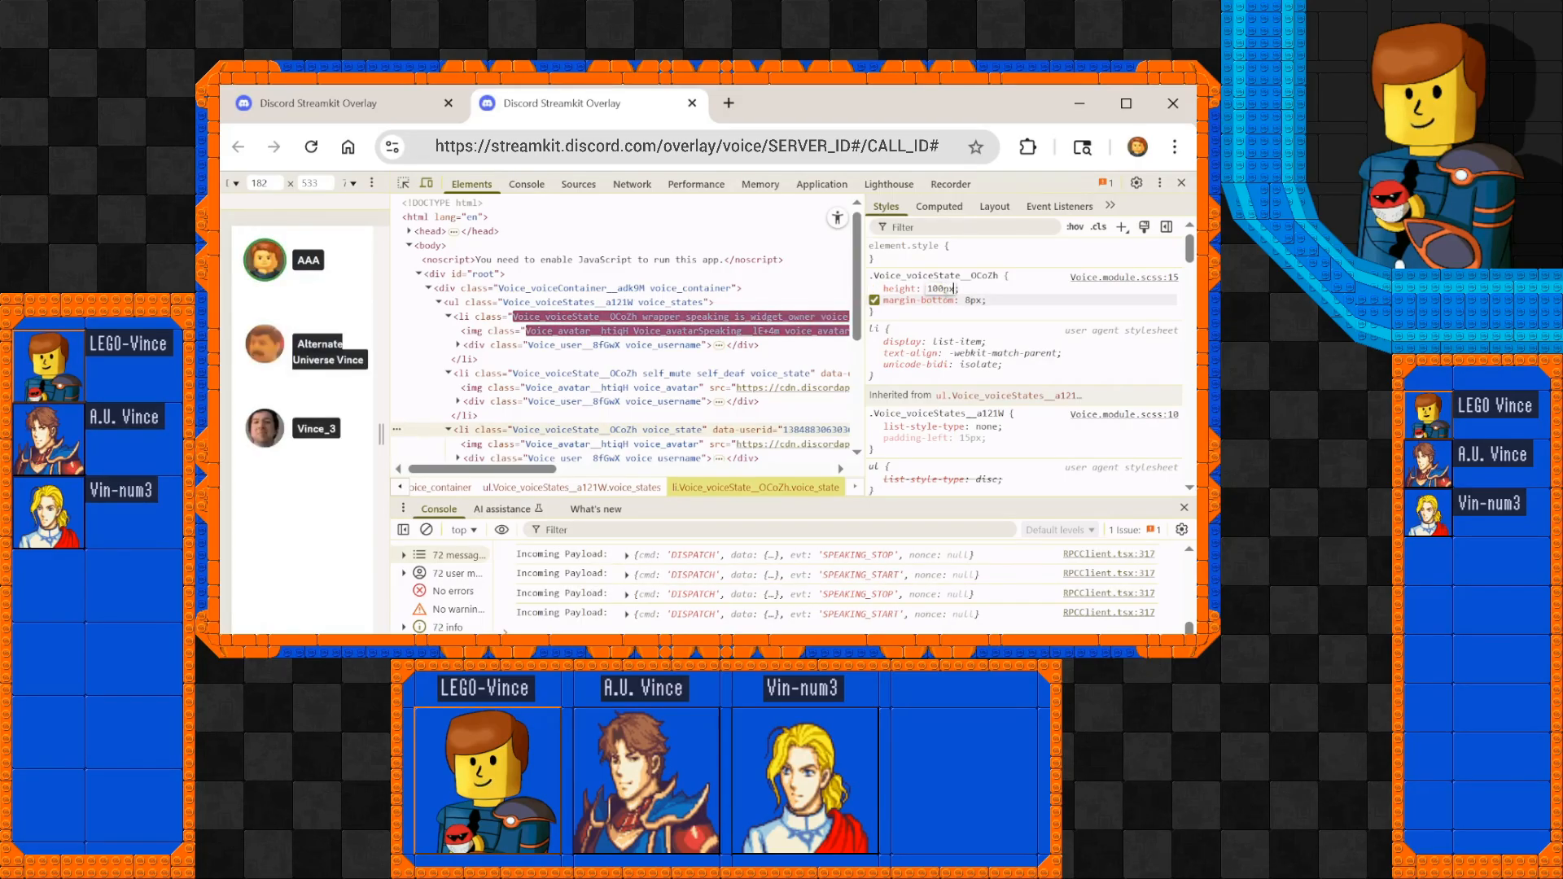
{"action": "key", "text": "Tab"}
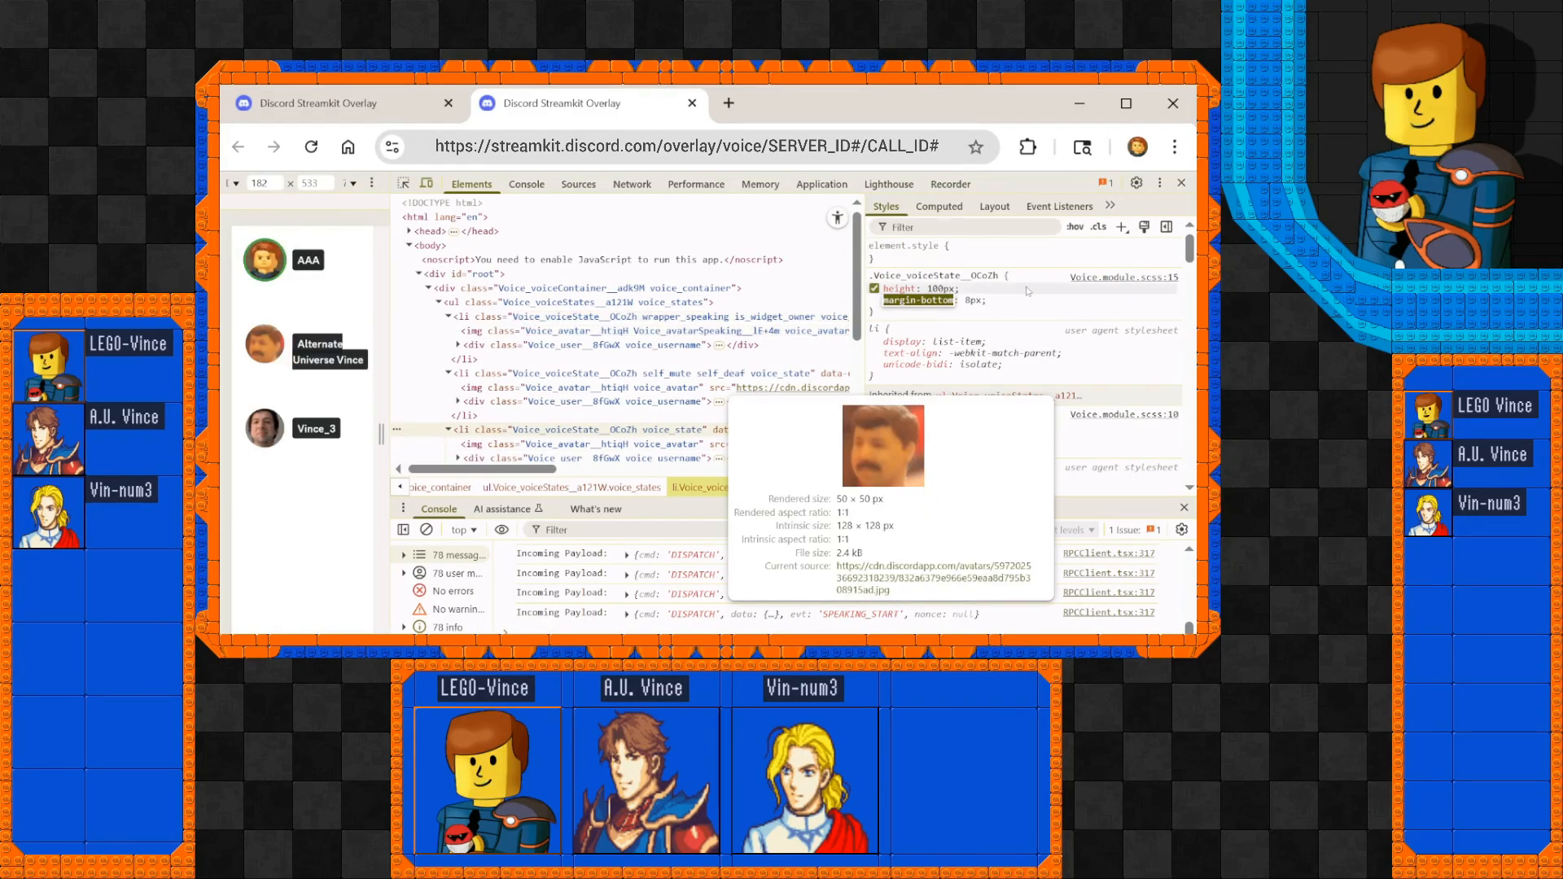
Set the margin-bottom of the .Voice_voiceState__OCoZh rule to 16px, and reload the page to discard the temporary style edits.
{"action": "key", "text": "Tab"}
{"action": "type", "text": "16px"}
{"action": "key", "text": "Tab"}
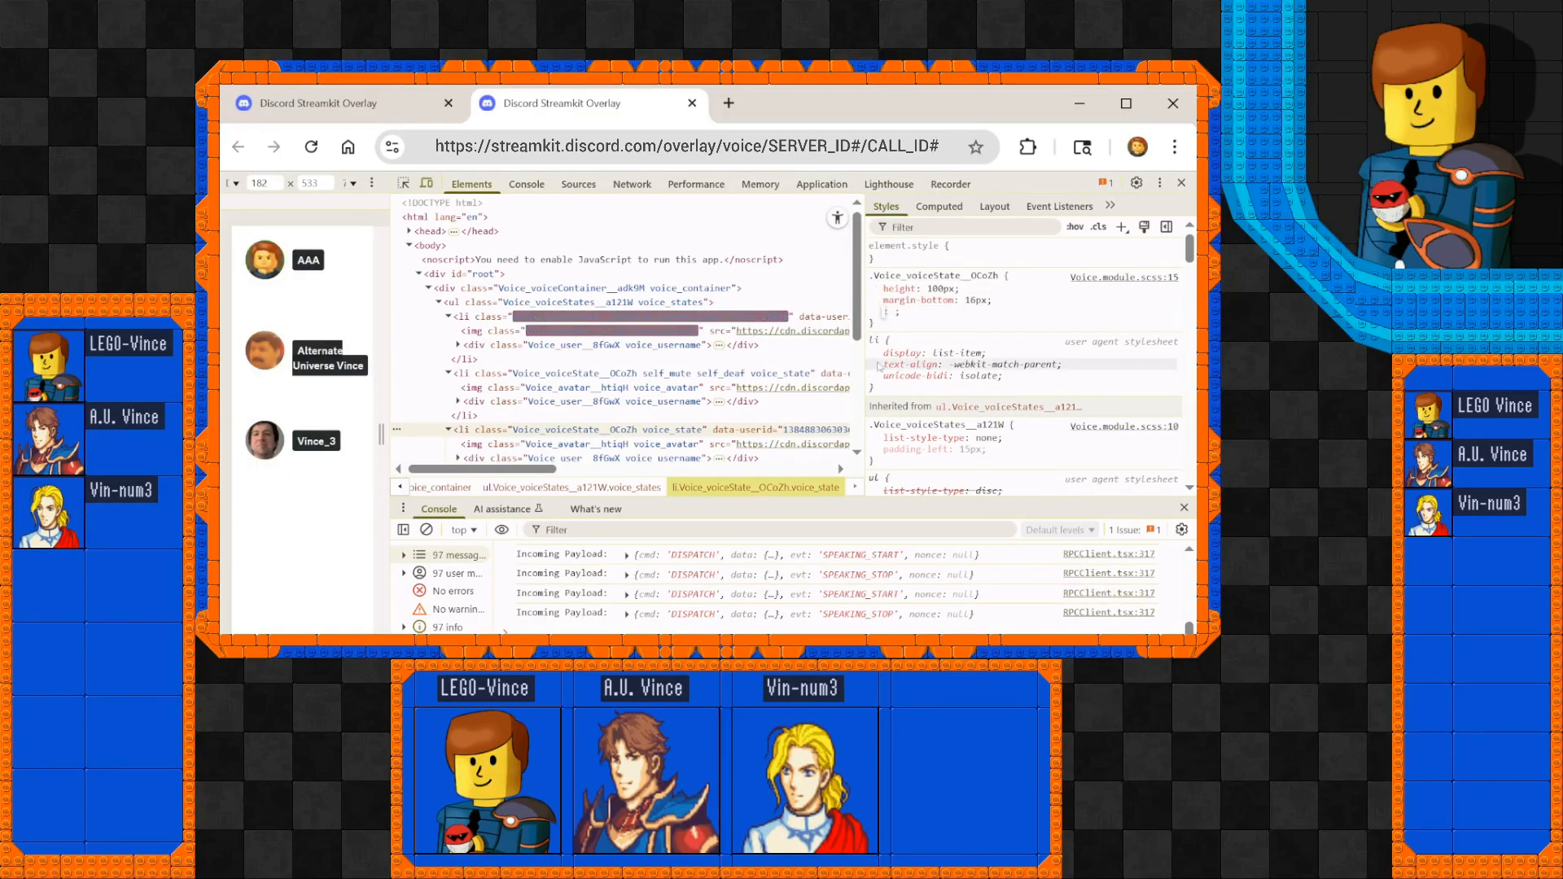
{"action": "left_click", "coordinate": [311, 147]}
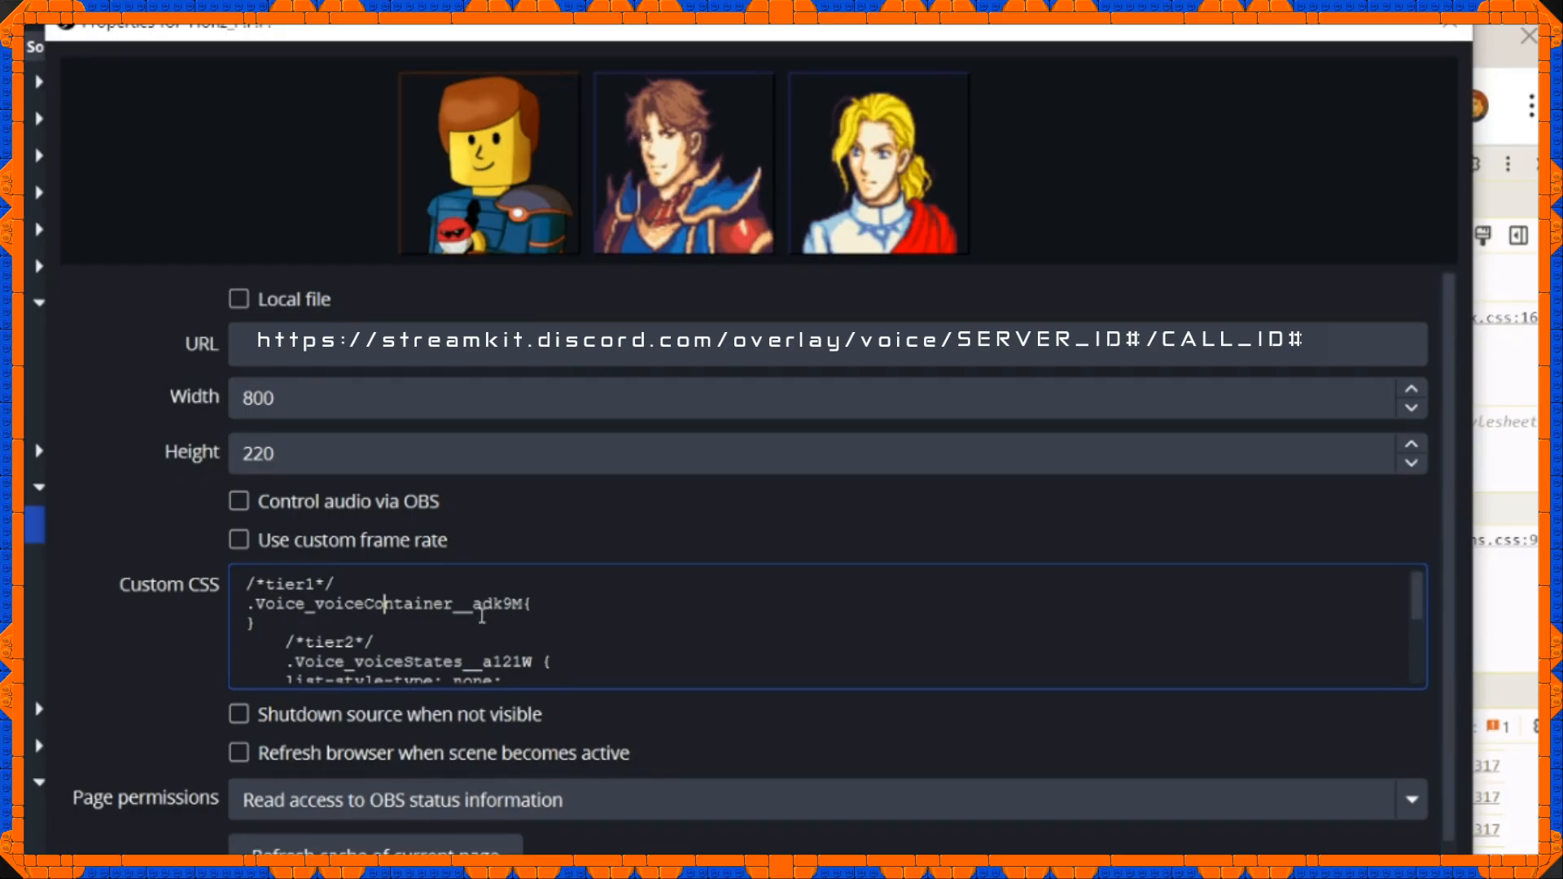
In the OBS browser source properties, examine the custom CSS from the tier1 voice container rule to the tier4-Speaking avatar rule.
{"action": "scroll", "coordinate": [455, 598], "scroll_direction": "down", "scroll_amount": 8}
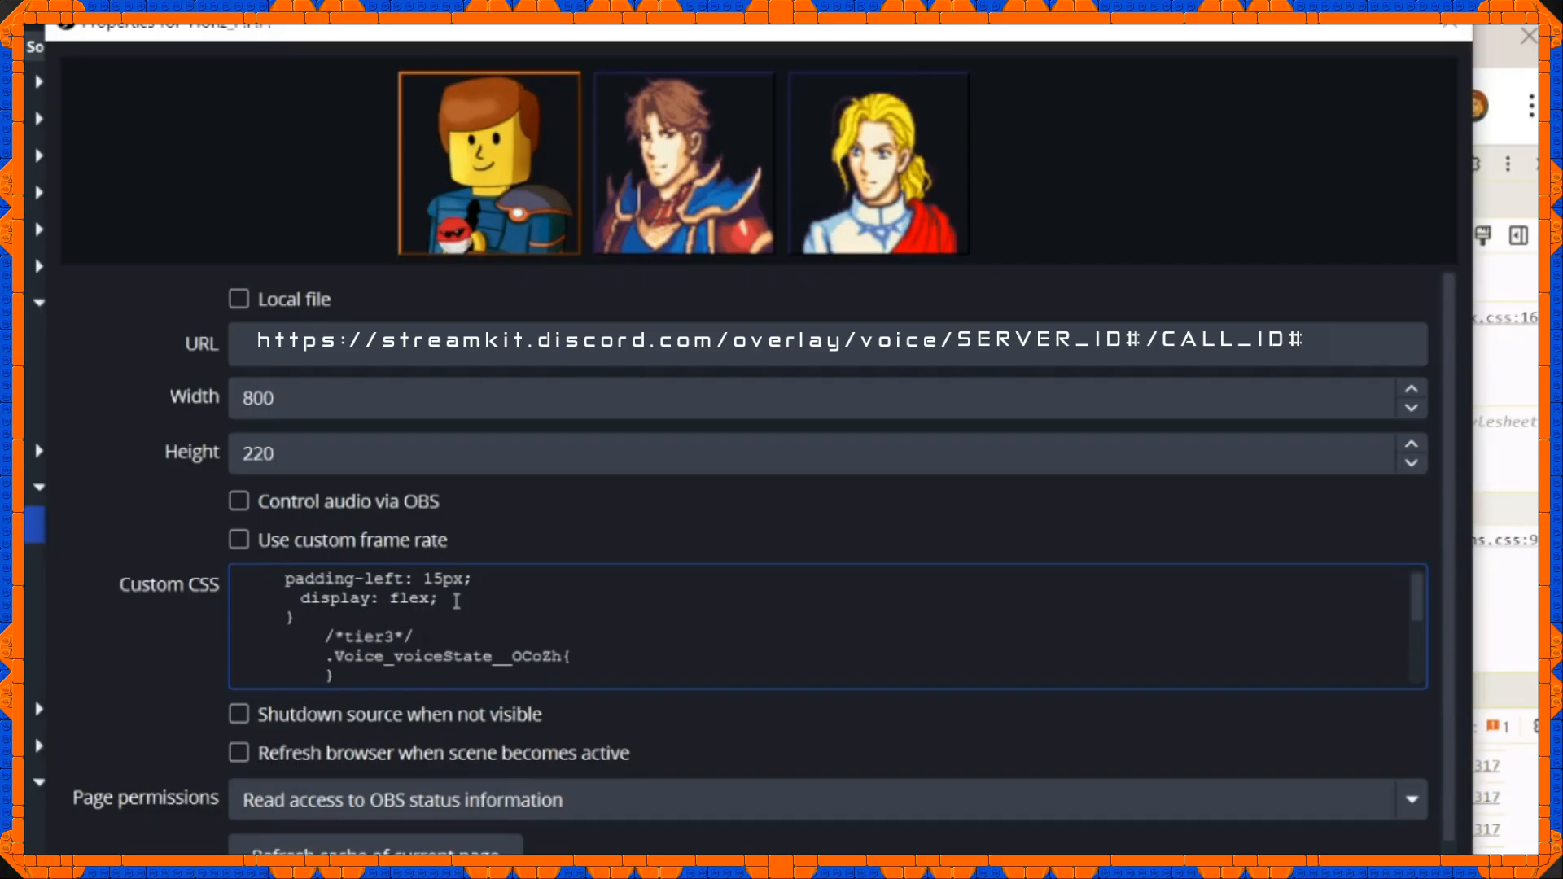
{"action": "scroll", "coordinate": [456, 598], "scroll_direction": "up", "scroll_amount": 10}
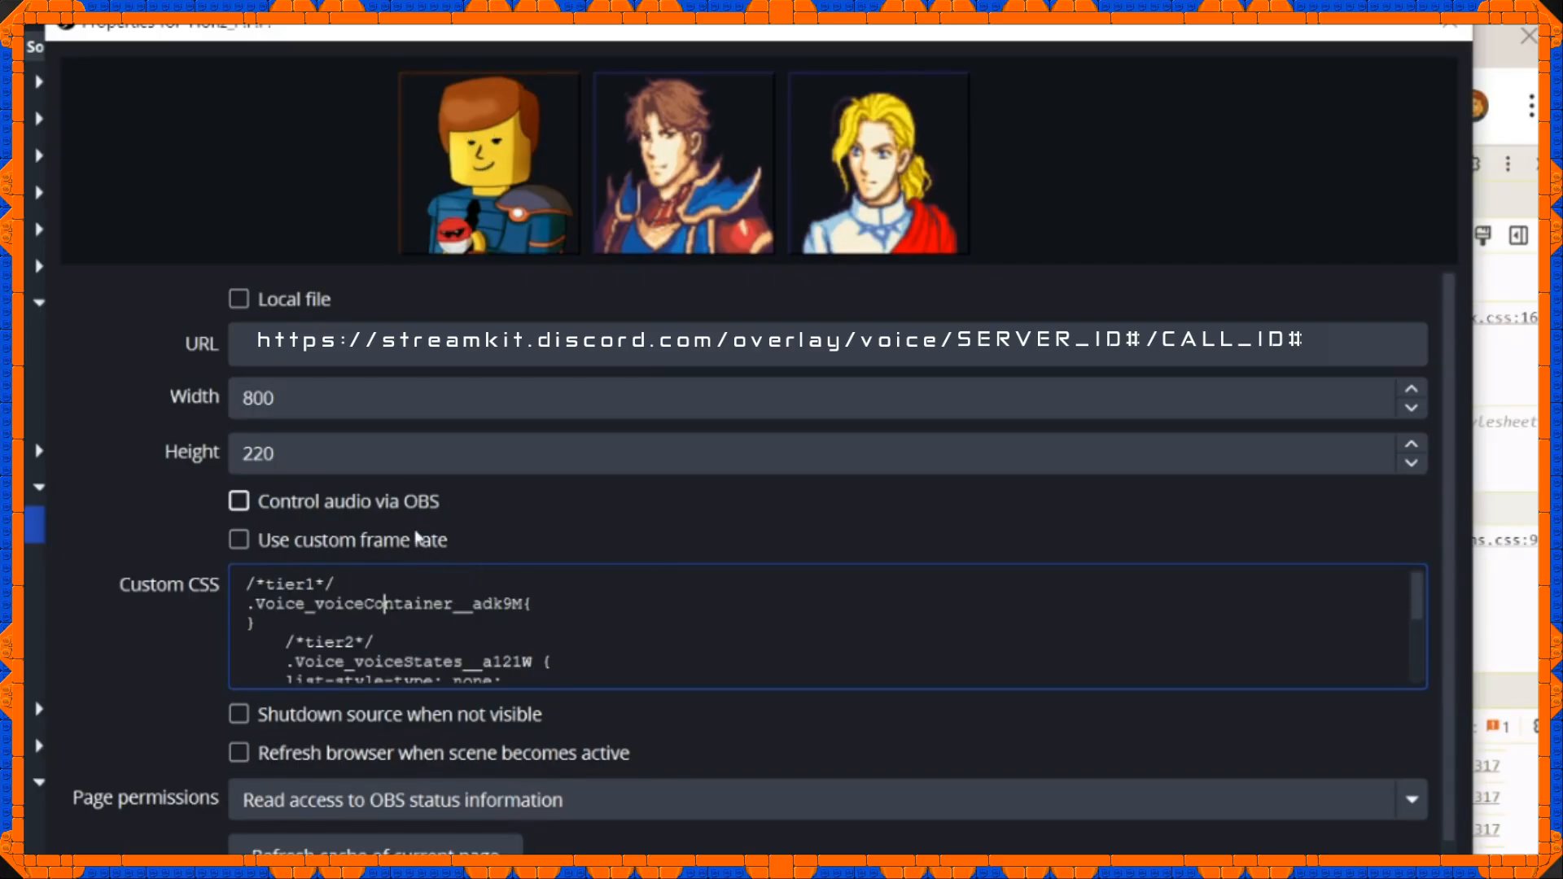
{"action": "scroll", "coordinate": [457, 600], "scroll_direction": "down", "scroll_amount": 2}
{"action": "scroll", "coordinate": [457, 601], "scroll_direction": "down", "scroll_amount": 8}
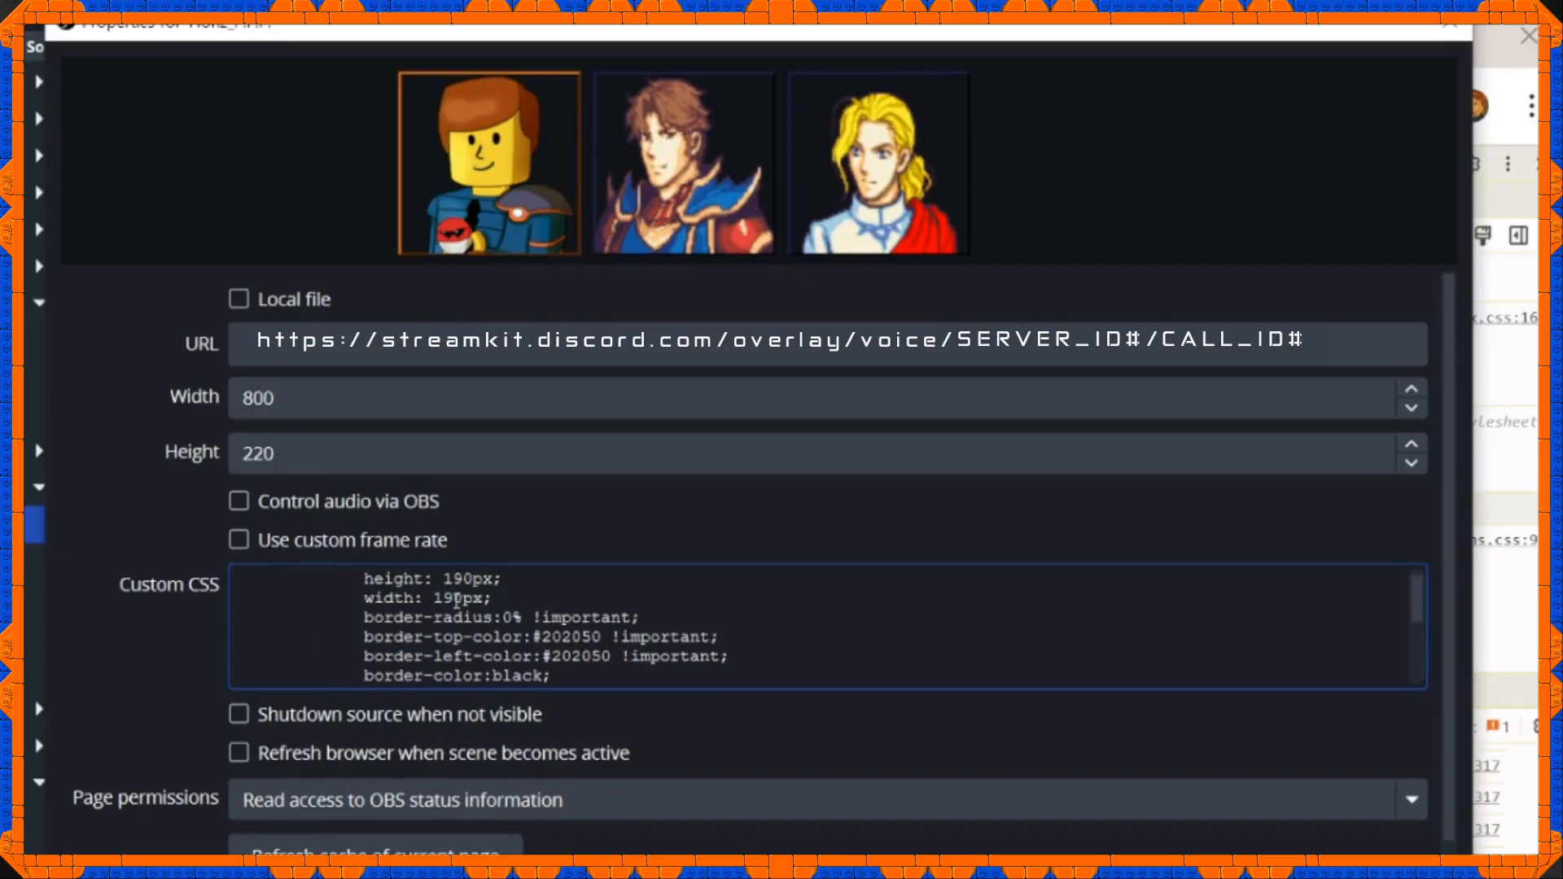
{"action": "left_click_drag", "start_coordinate": [549, 593], "coordinate": [827, 687]}
{"action": "left_click", "coordinate": [679, 633]}
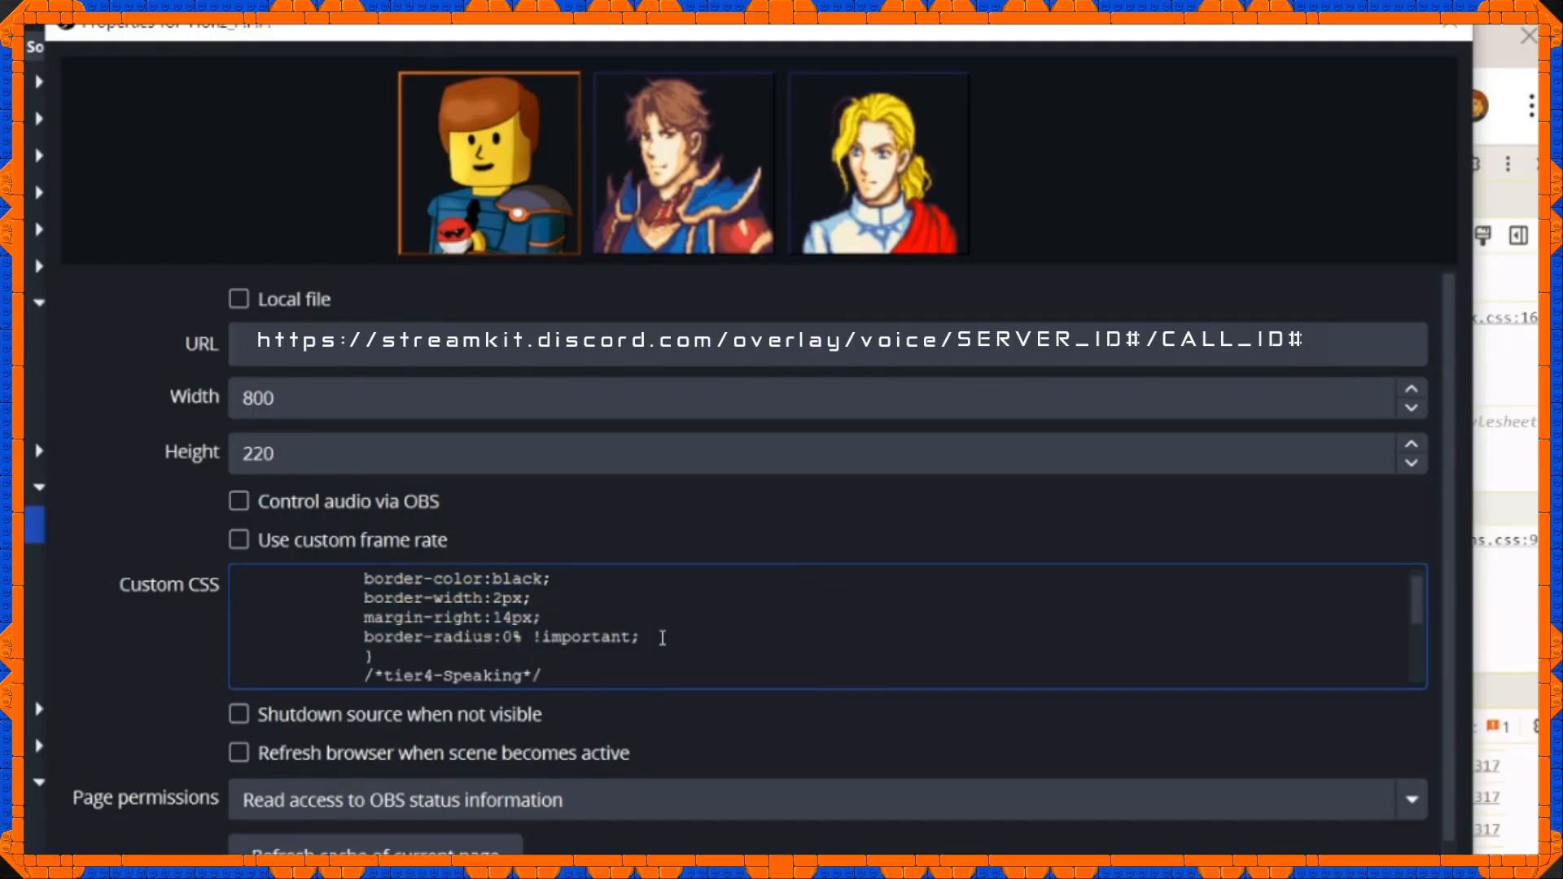
{"action": "scroll", "coordinate": [399, 606], "scroll_direction": "up", "scroll_amount": 2}
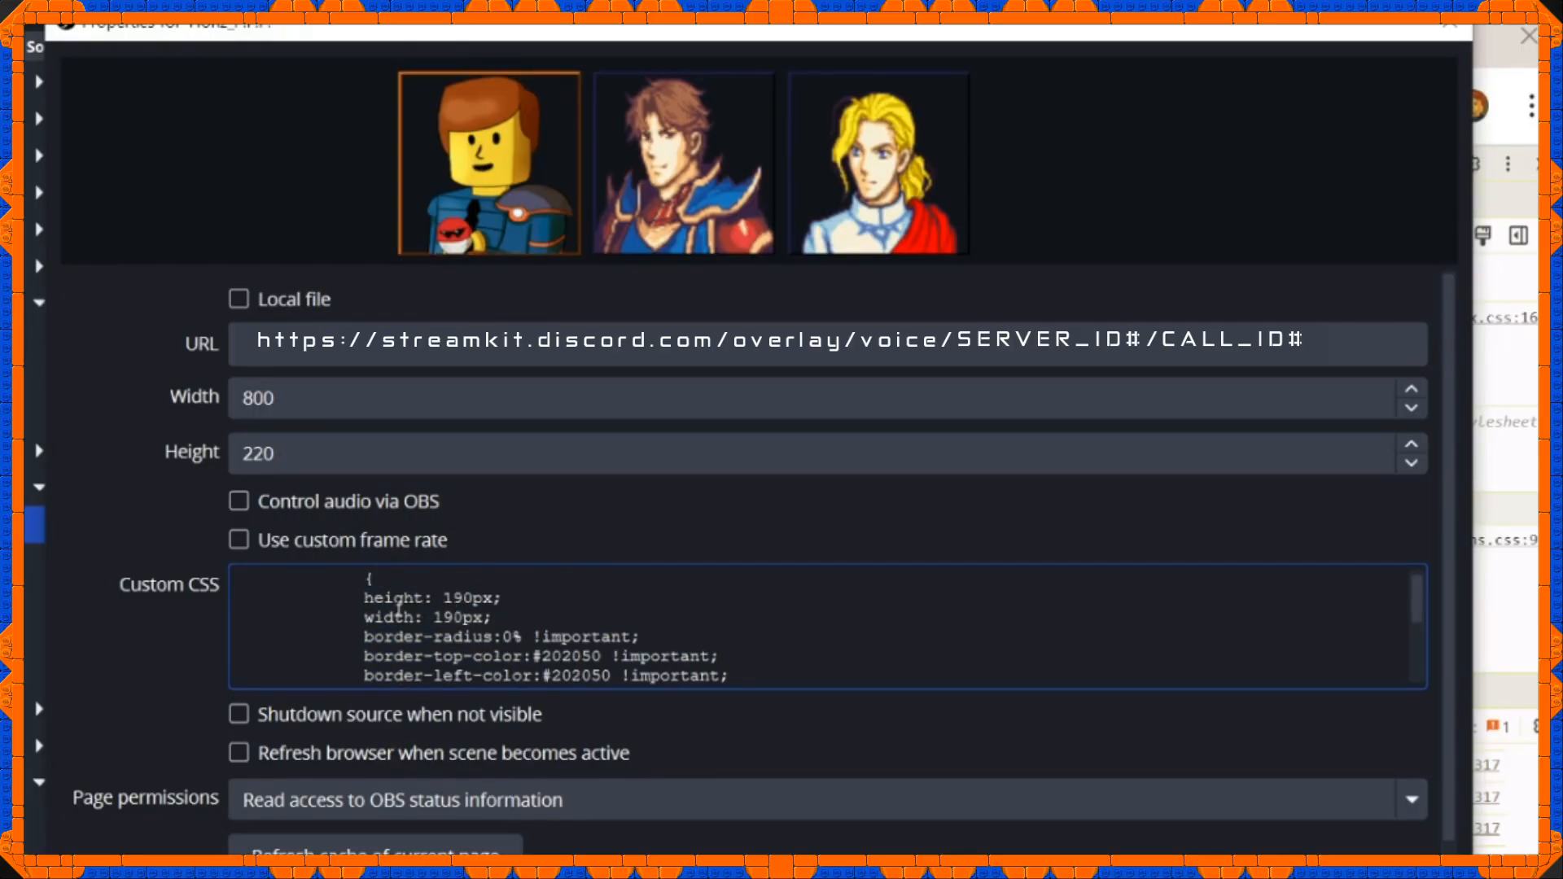
{"action": "scroll", "coordinate": [510, 637], "scroll_direction": "down", "scroll_amount": 1}
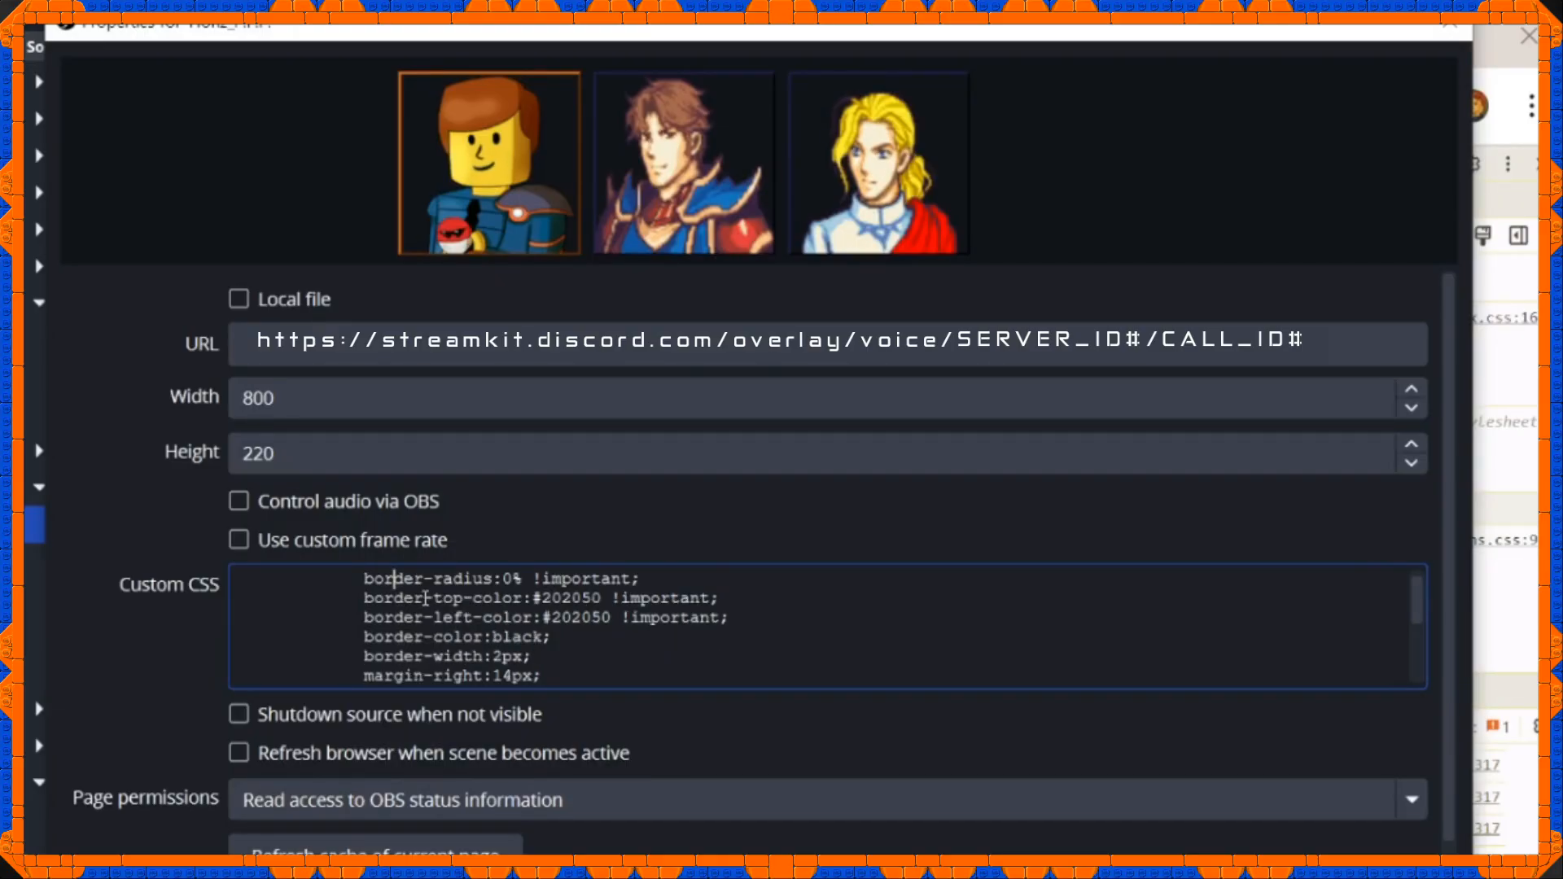
{"action": "scroll", "coordinate": [425, 602], "scroll_direction": "down", "scroll_amount": 1}
{"action": "scroll", "coordinate": [477, 624], "scroll_direction": "down", "scroll_amount": 1}
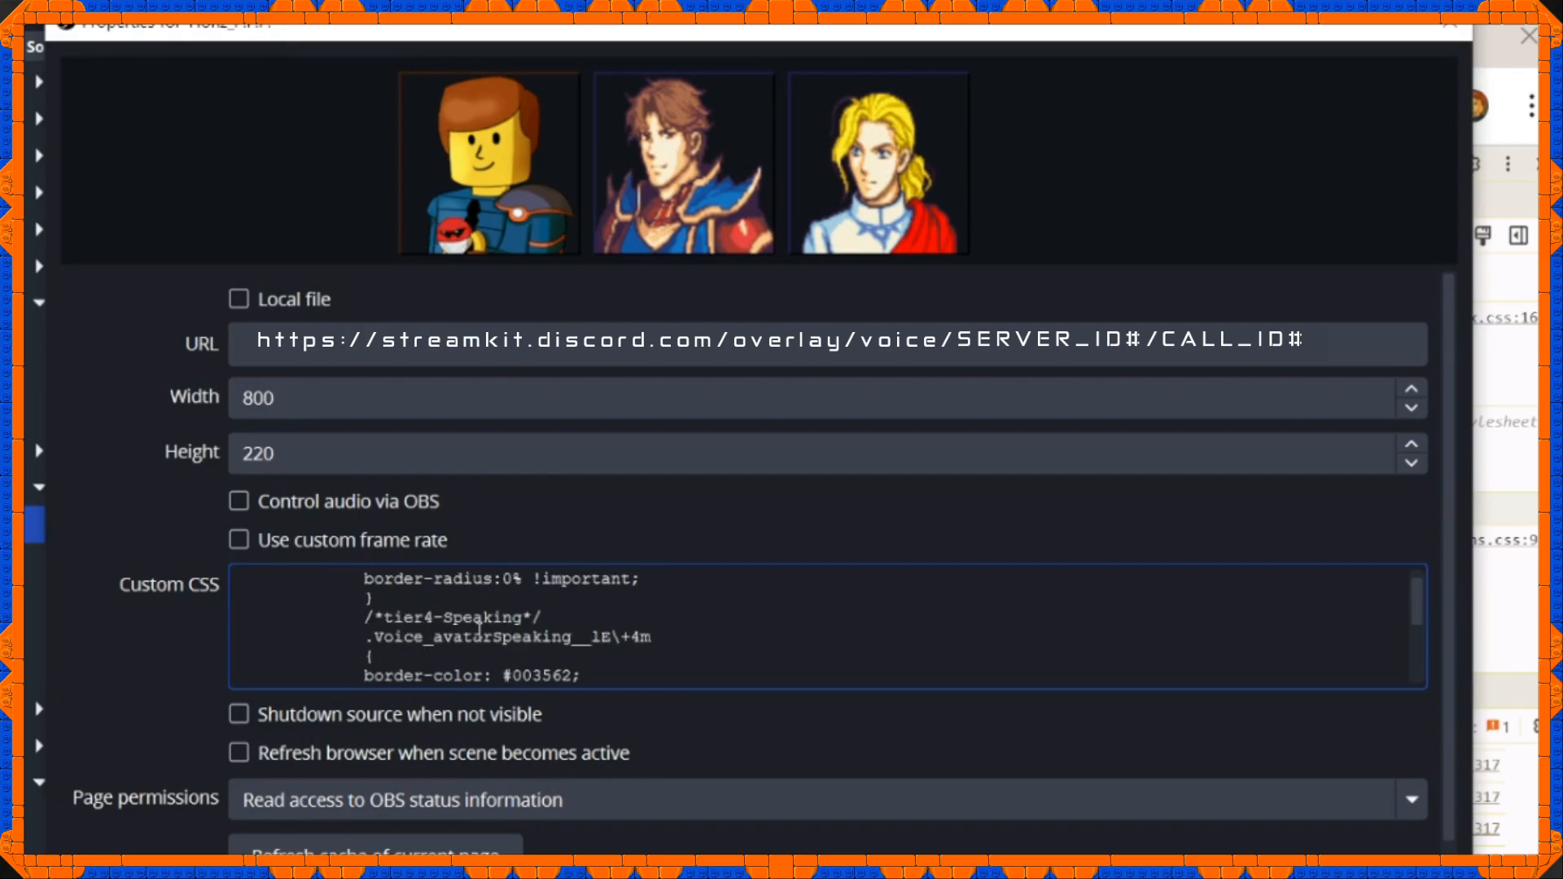
{"action": "scroll", "coordinate": [479, 631], "scroll_direction": "down", "scroll_amount": 2}
{"action": "scroll", "coordinate": [480, 632], "scroll_direction": "down", "scroll_amount": 6}
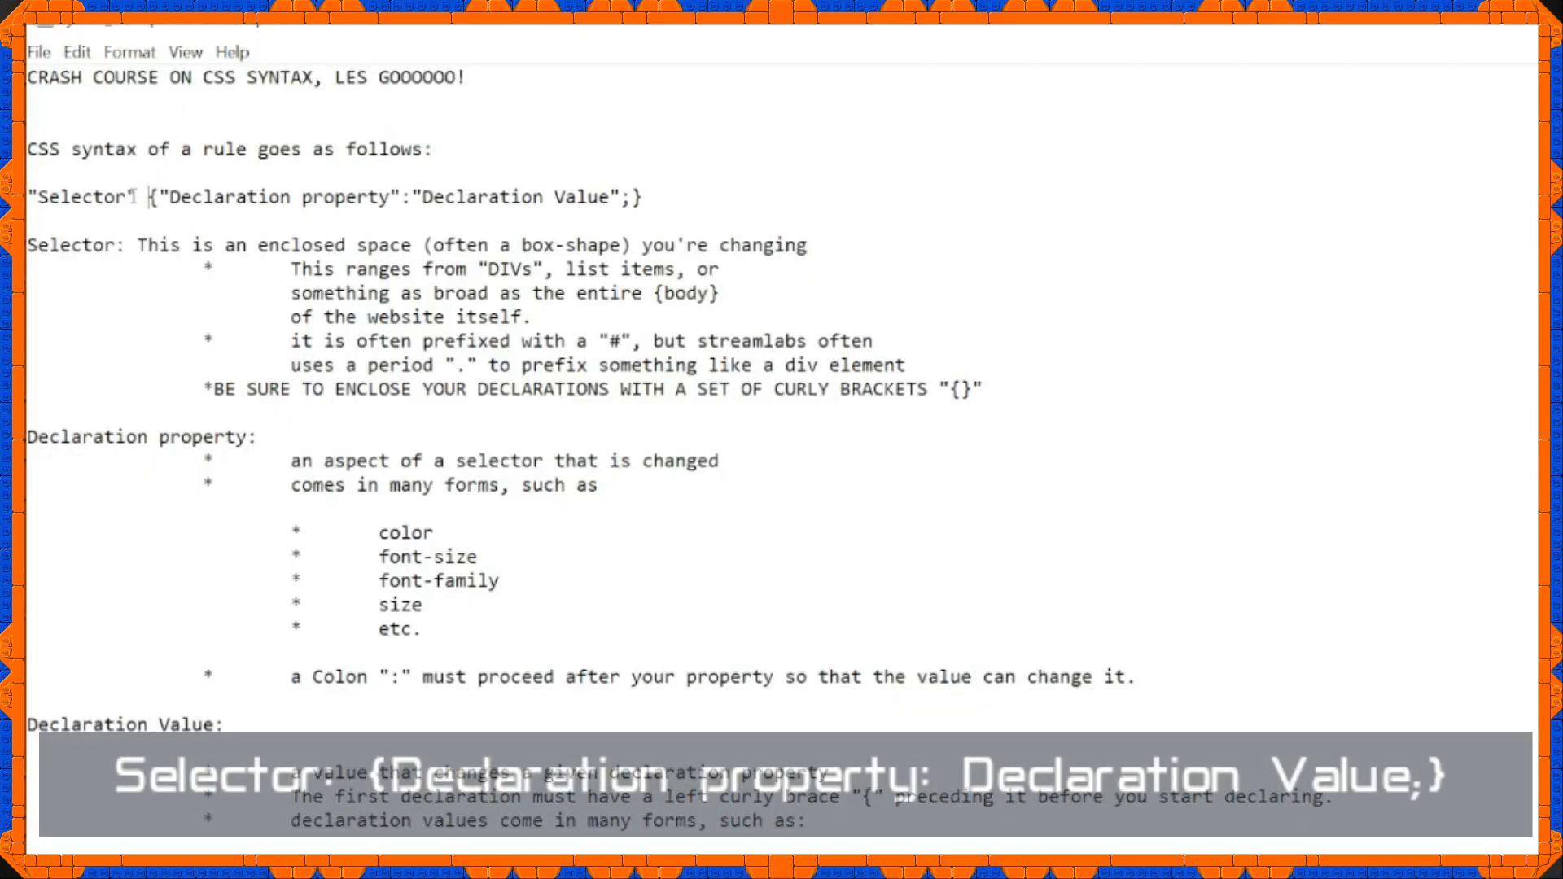
In the CSS syntax notes, lay out the example rule on separate lines: selector, opening brace, six declarations and closing brace.
{"action": "key", "text": "ctrl+shift+Right"}
{"action": "key", "text": "Right"}
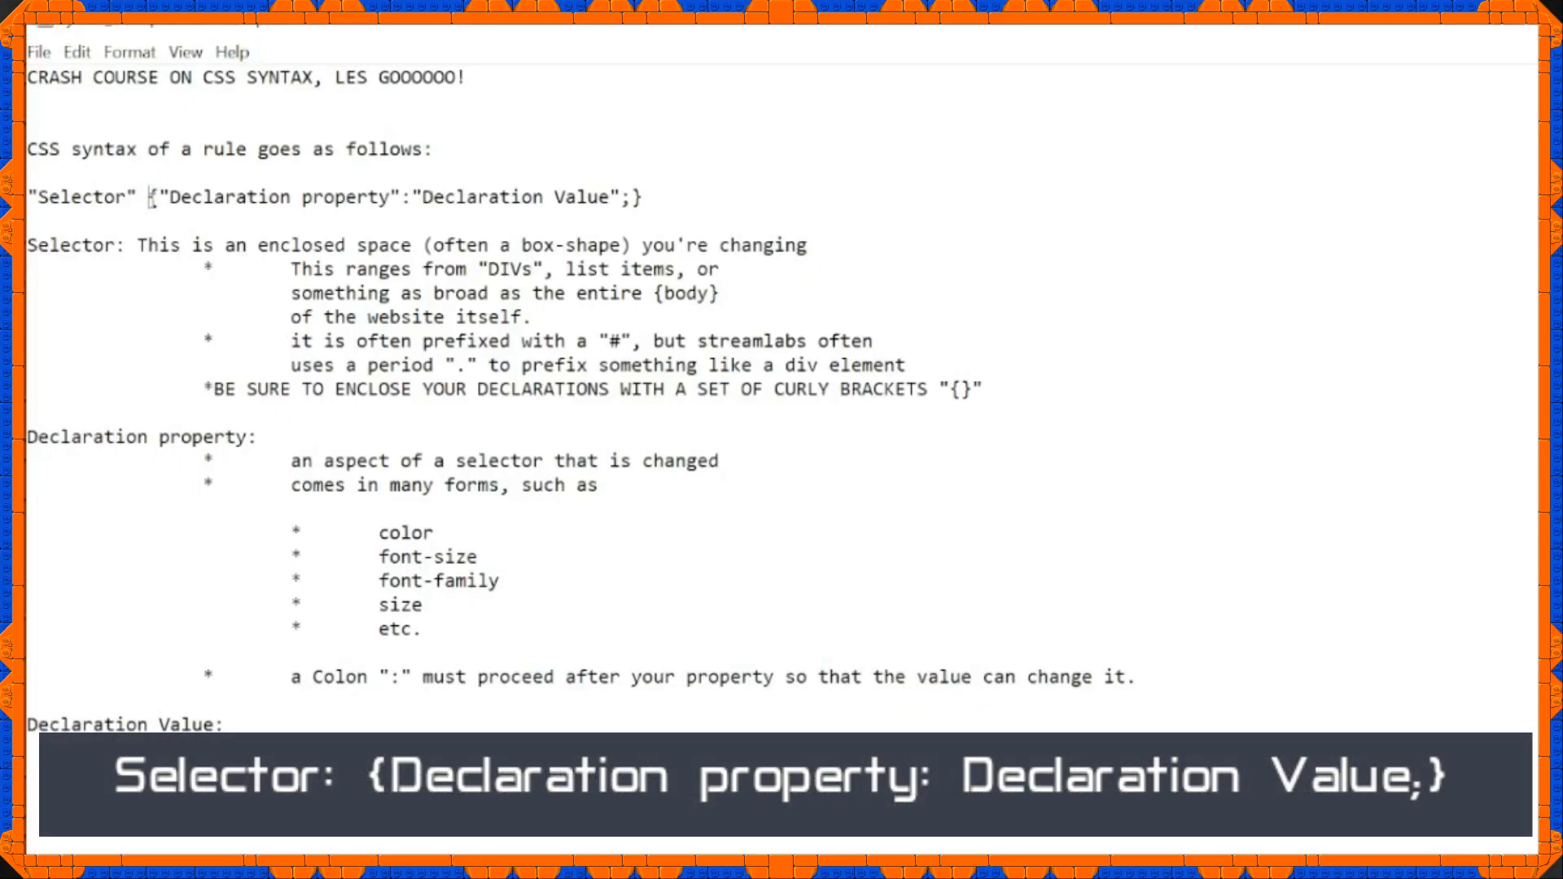
{"action": "key", "text": "Return"}
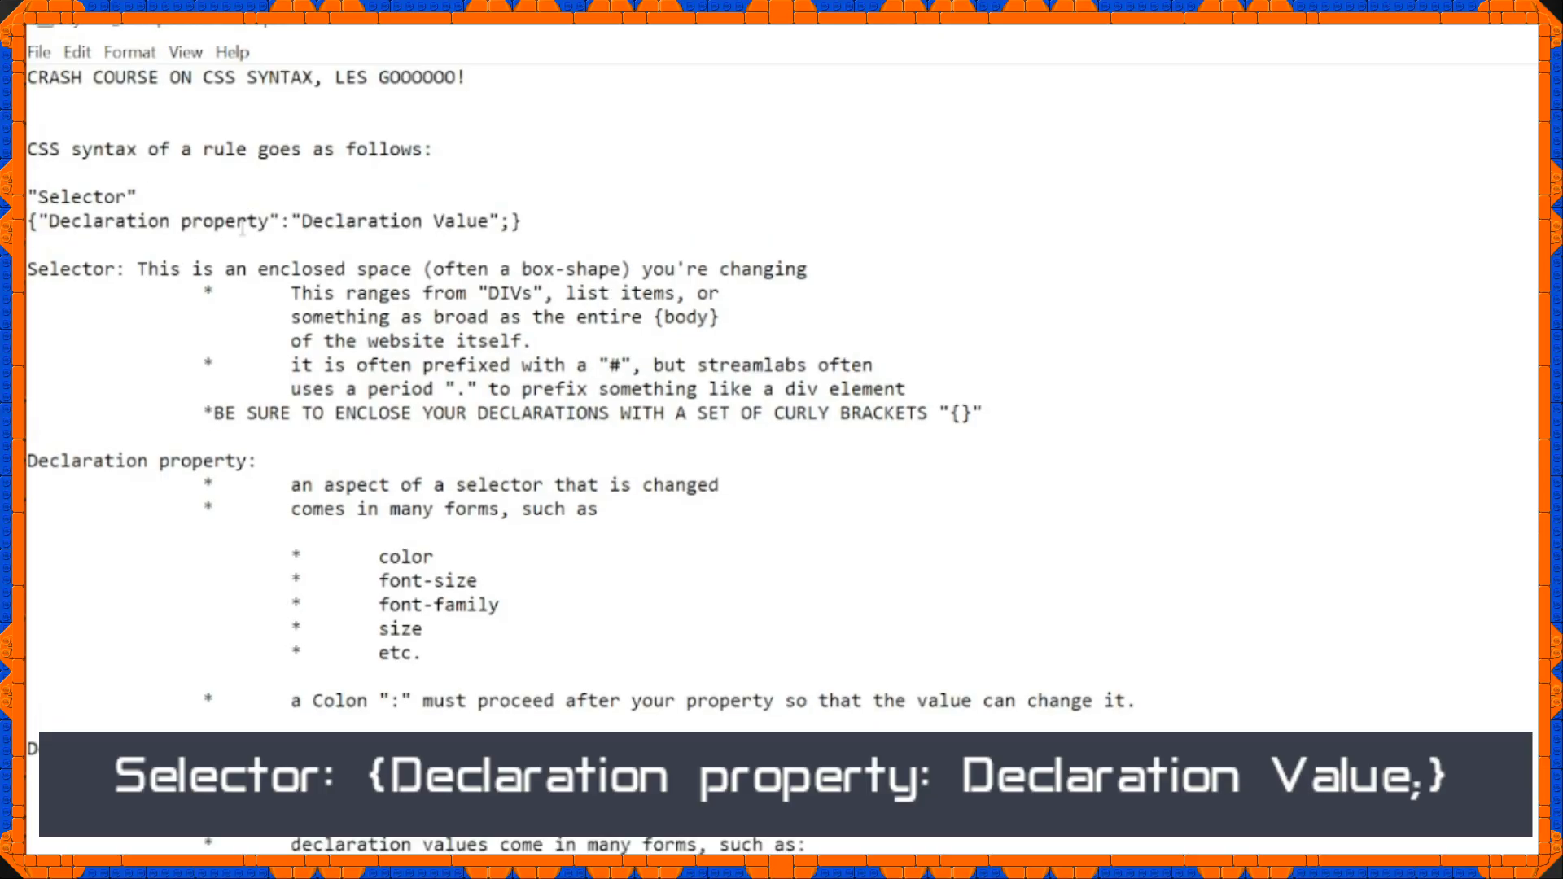
{"action": "left_click", "coordinate": [511, 221]}
{"action": "key", "text": "Return"}
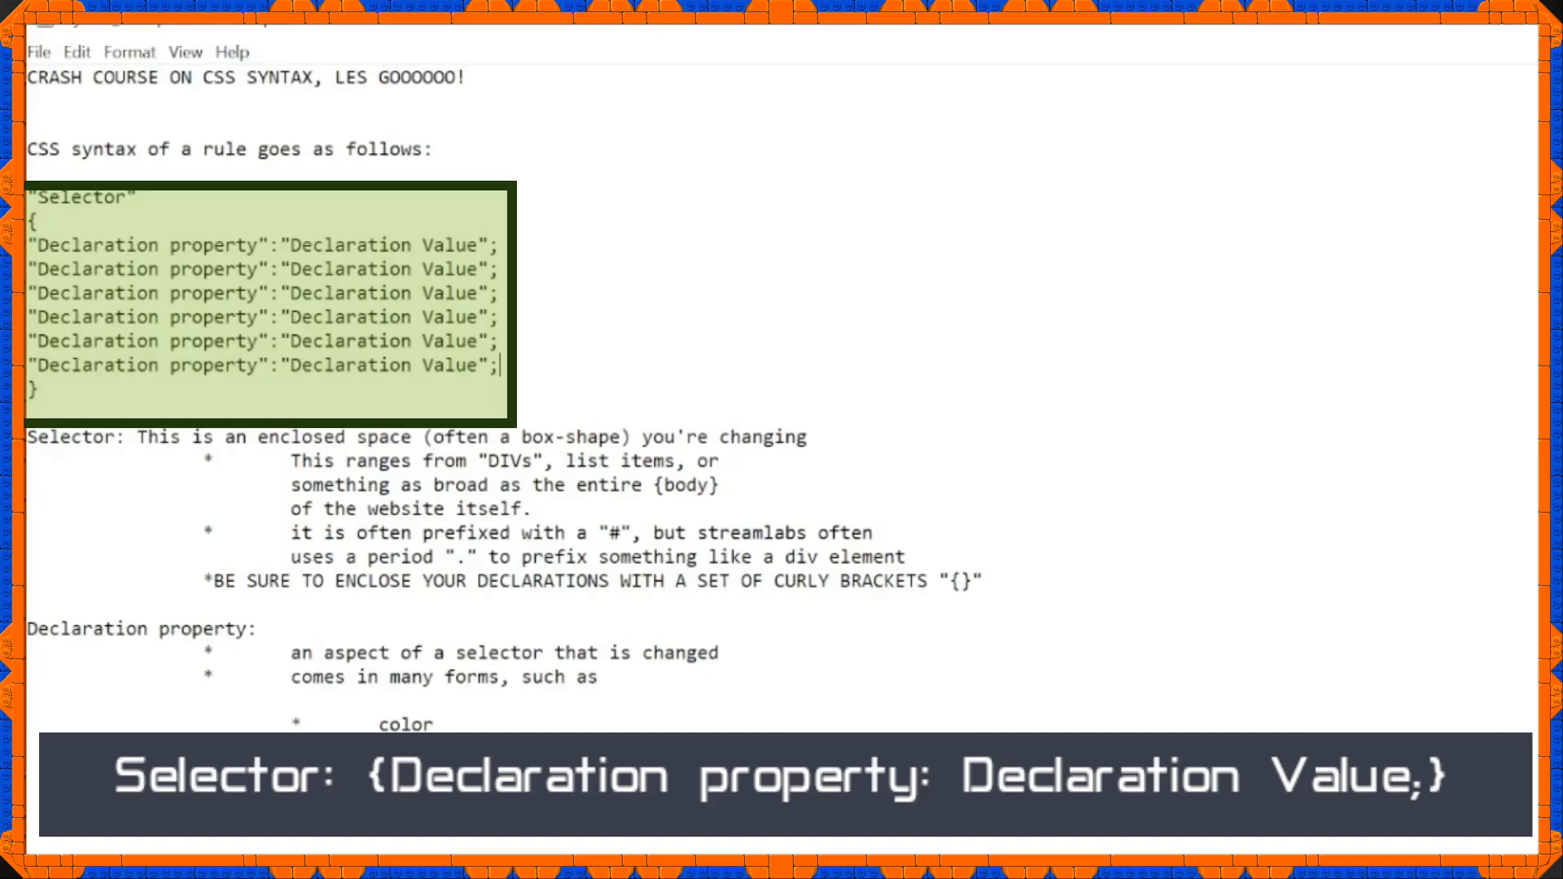
Examine the example rule's declaration properties, colons, semicolons and enclosing curly brackets.
{"action": "left_click", "coordinate": [105, 242]}
{"action": "left_click_drag", "start_coordinate": [269, 244], "coordinate": [281, 244]}
{"action": "left_click_drag", "start_coordinate": [489, 244], "coordinate": [500, 245]}
{"action": "left_click", "coordinate": [136, 286]}
{"action": "left_click", "coordinate": [128, 322]}
{"action": "left_click", "coordinate": [115, 366]}
{"action": "left_click_drag", "start_coordinate": [45, 390], "coordinate": [29, 390]}
{"action": "left_click_drag", "start_coordinate": [46, 221], "coordinate": [31, 221]}
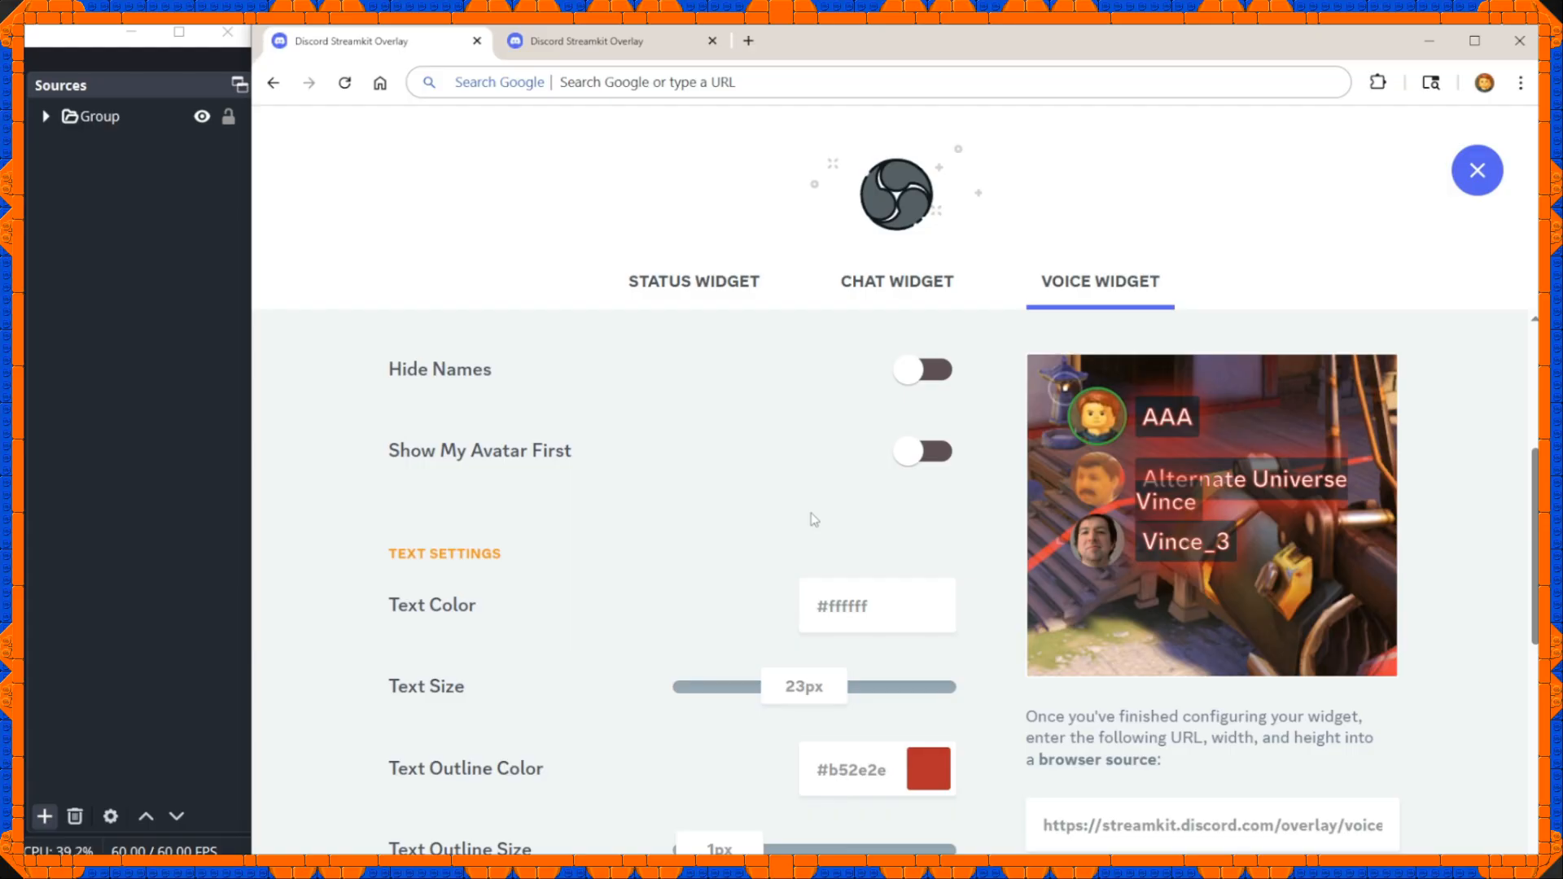
In the Streamkit voice widget settings, select the generated browser source URL and set the text size to 50px.
{"action": "scroll", "coordinate": [814, 519], "scroll_direction": "down", "scroll_amount": 2}
{"action": "scroll", "coordinate": [814, 519], "scroll_direction": "up", "scroll_amount": 2}
{"action": "left_click", "coordinate": [1087, 820]}
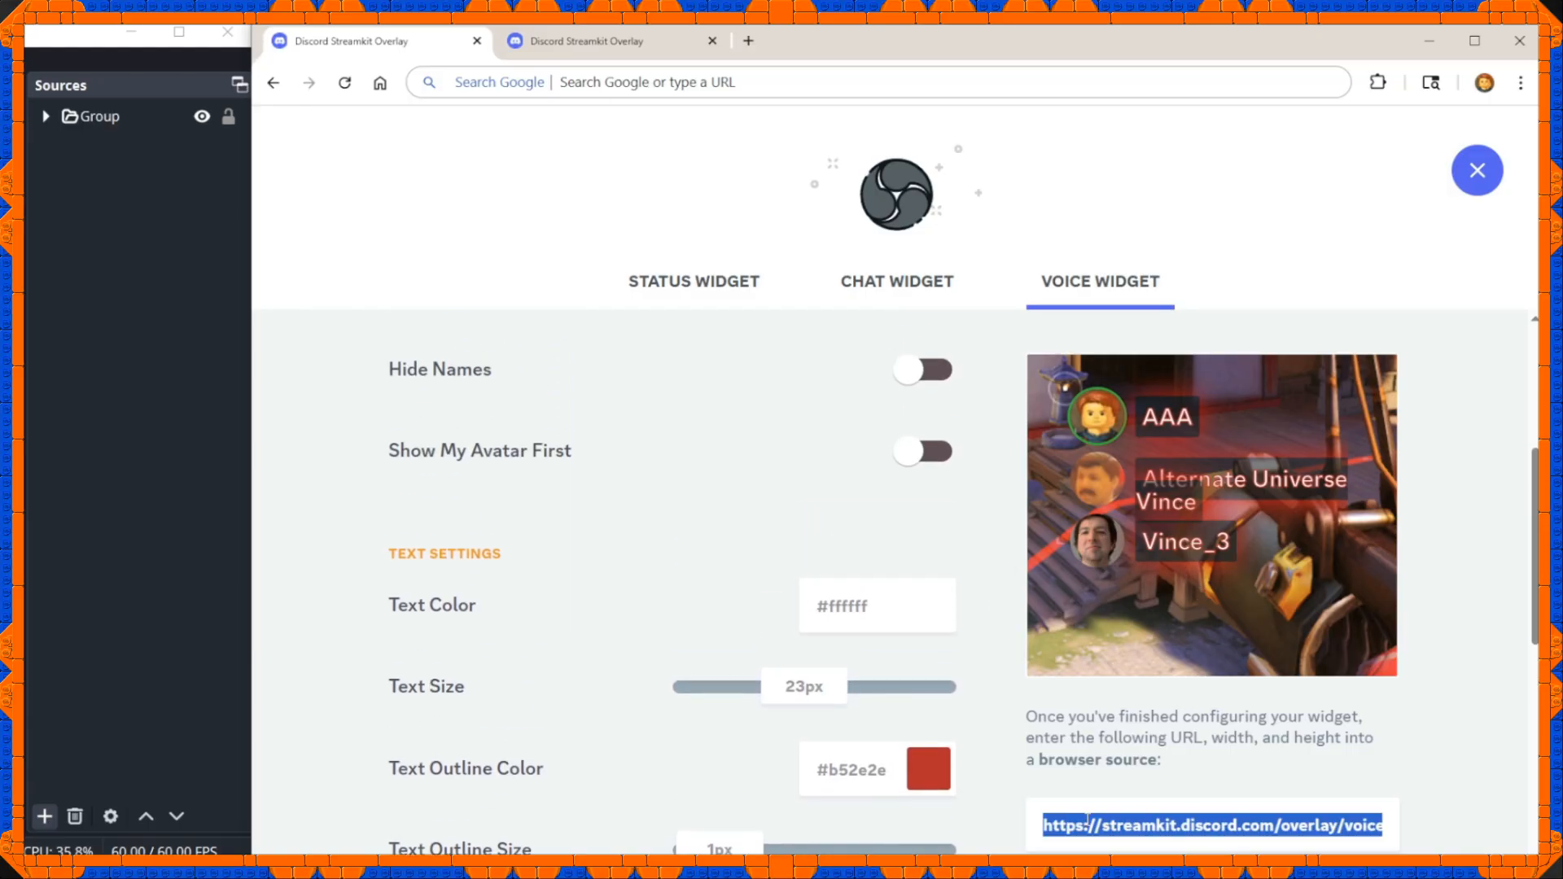
{"action": "left_click", "coordinate": [1089, 824]}
{"action": "left_click", "coordinate": [1124, 826]}
{"action": "left_click", "coordinate": [1277, 822]}
{"action": "left_click_drag", "start_coordinate": [791, 692], "coordinate": [1201, 712]}
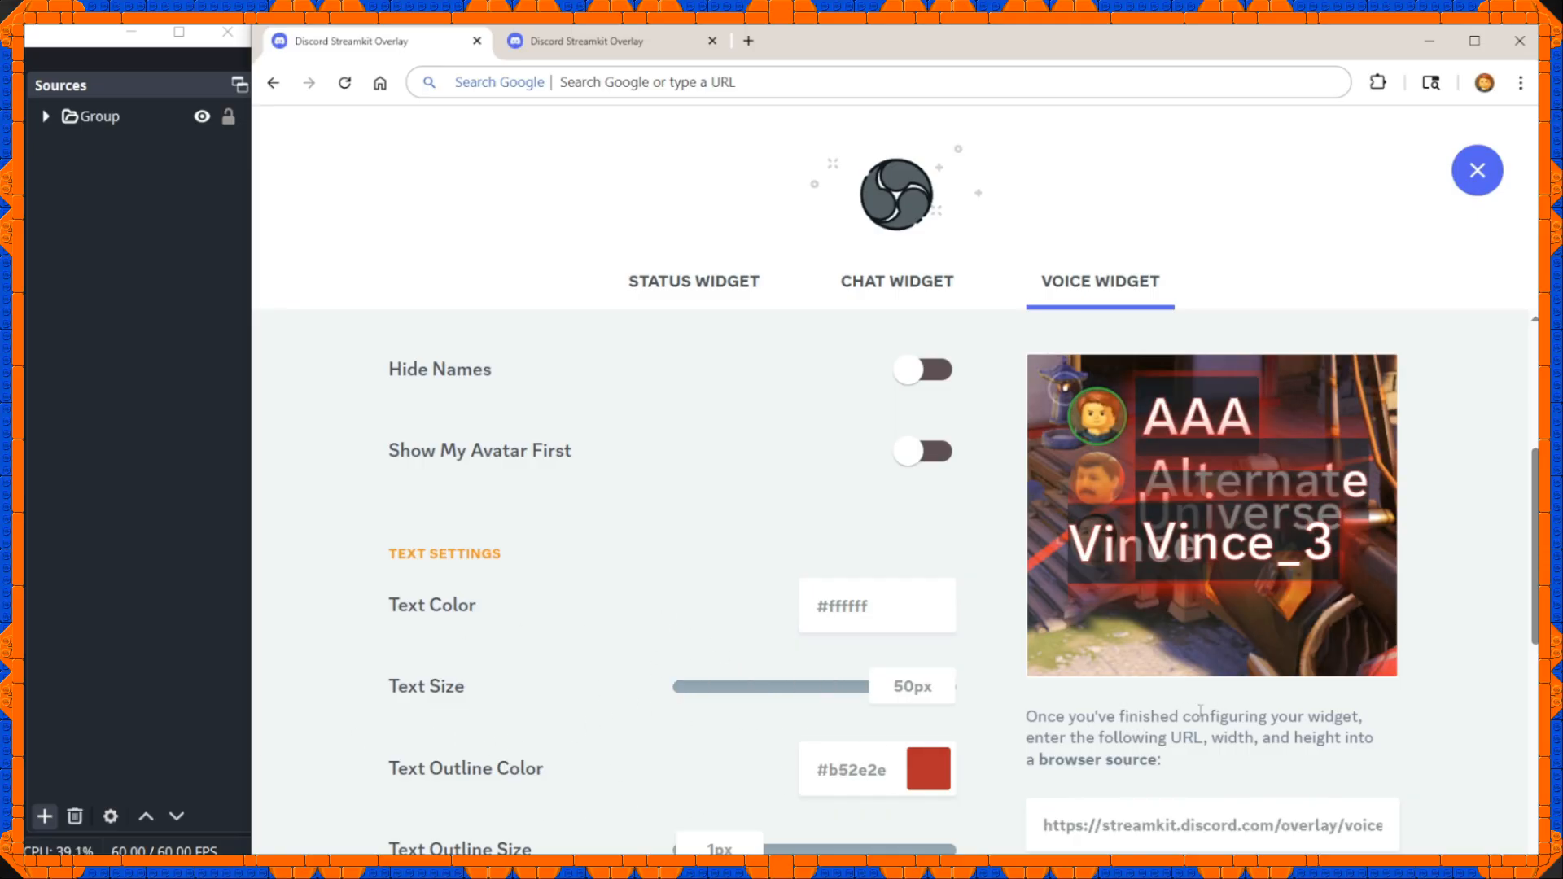
Select the voice widget's generated URL and create a new browser source named Browser in OBS.
{"action": "left_click", "coordinate": [1170, 819]}
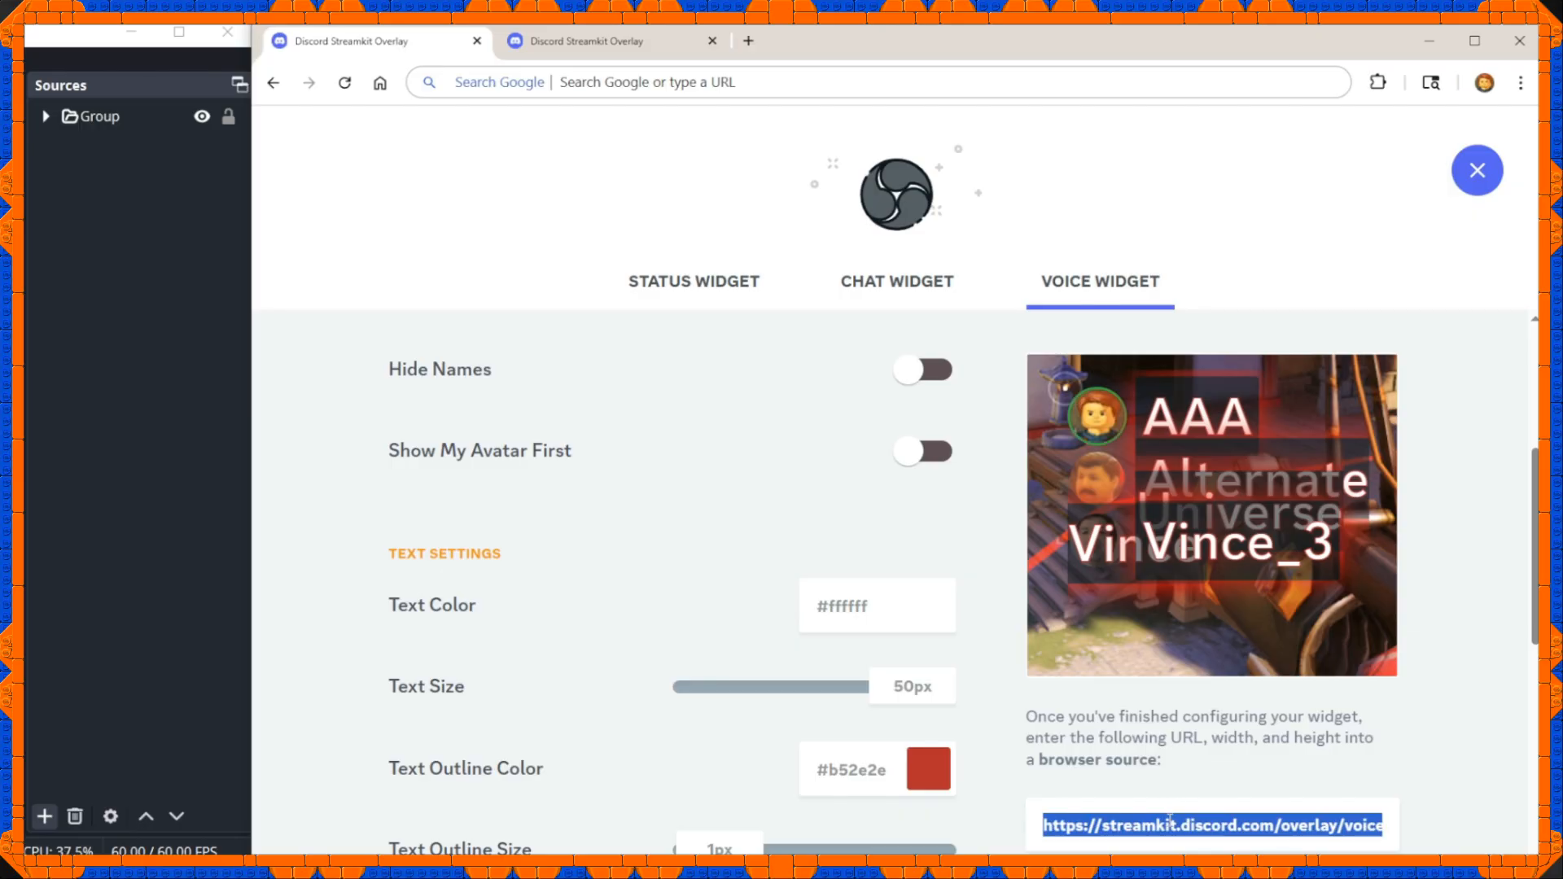
{"action": "left_click", "coordinate": [49, 815]}
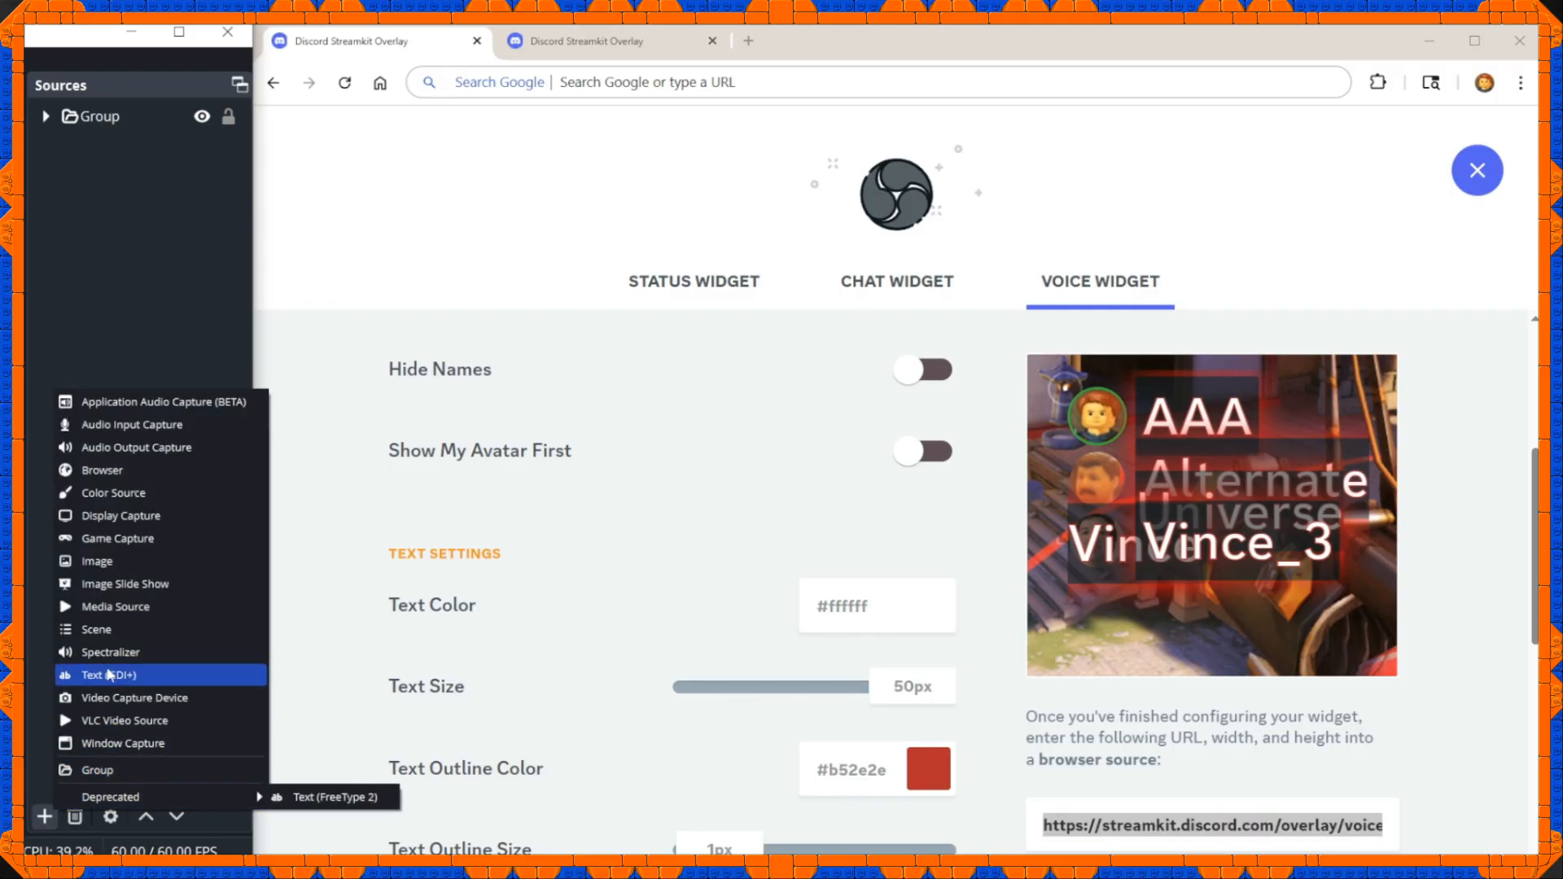
{"action": "left_click", "coordinate": [105, 491]}
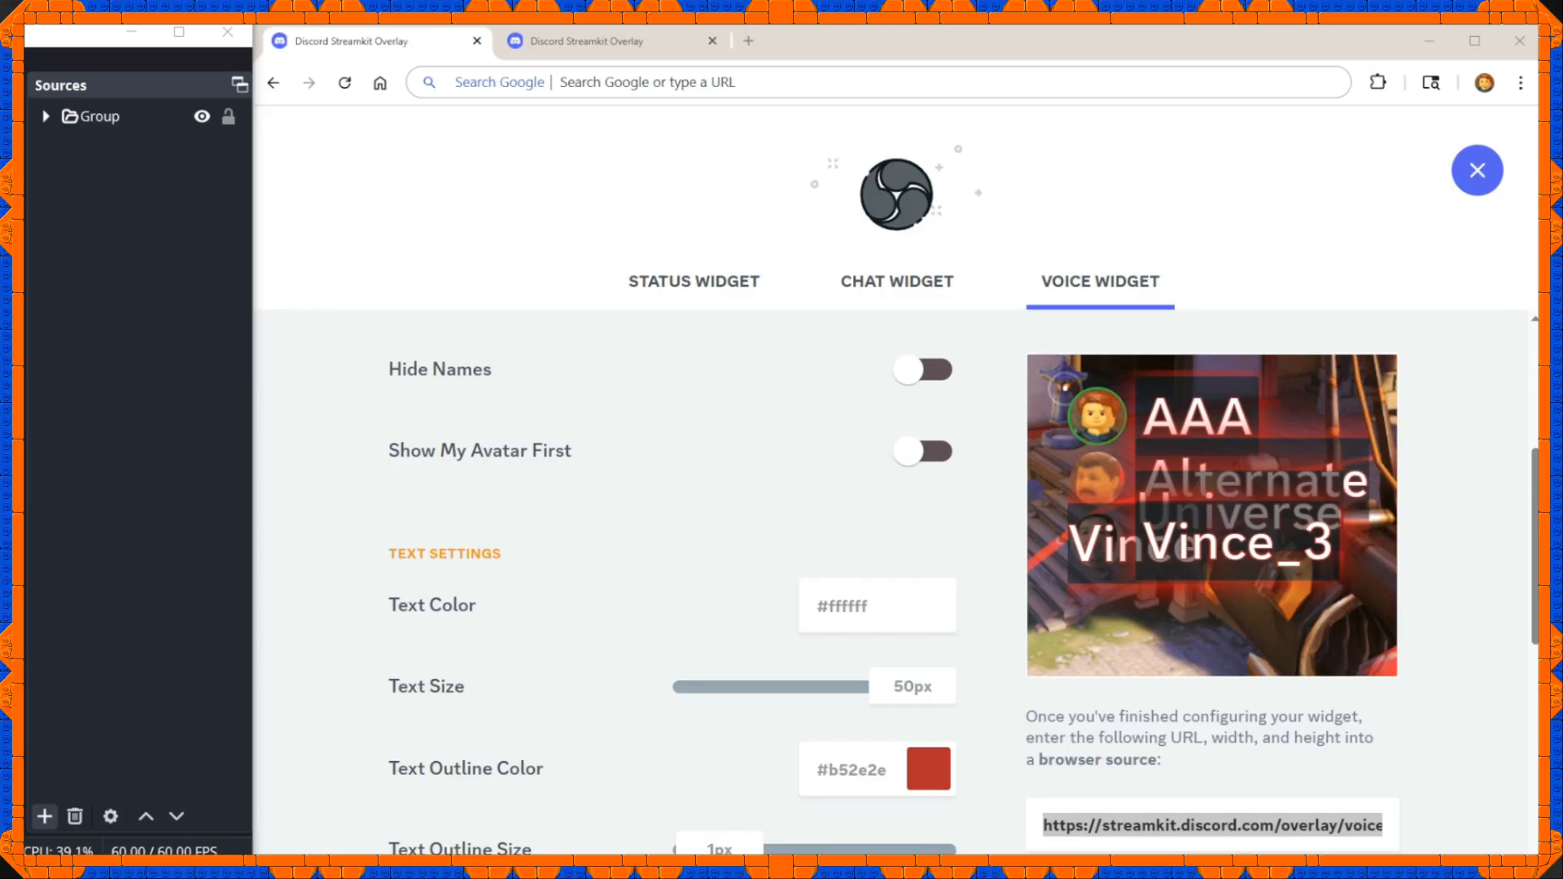
{"action": "left_click_drag", "start_coordinate": [89, 269], "coordinate": [440, 326]}
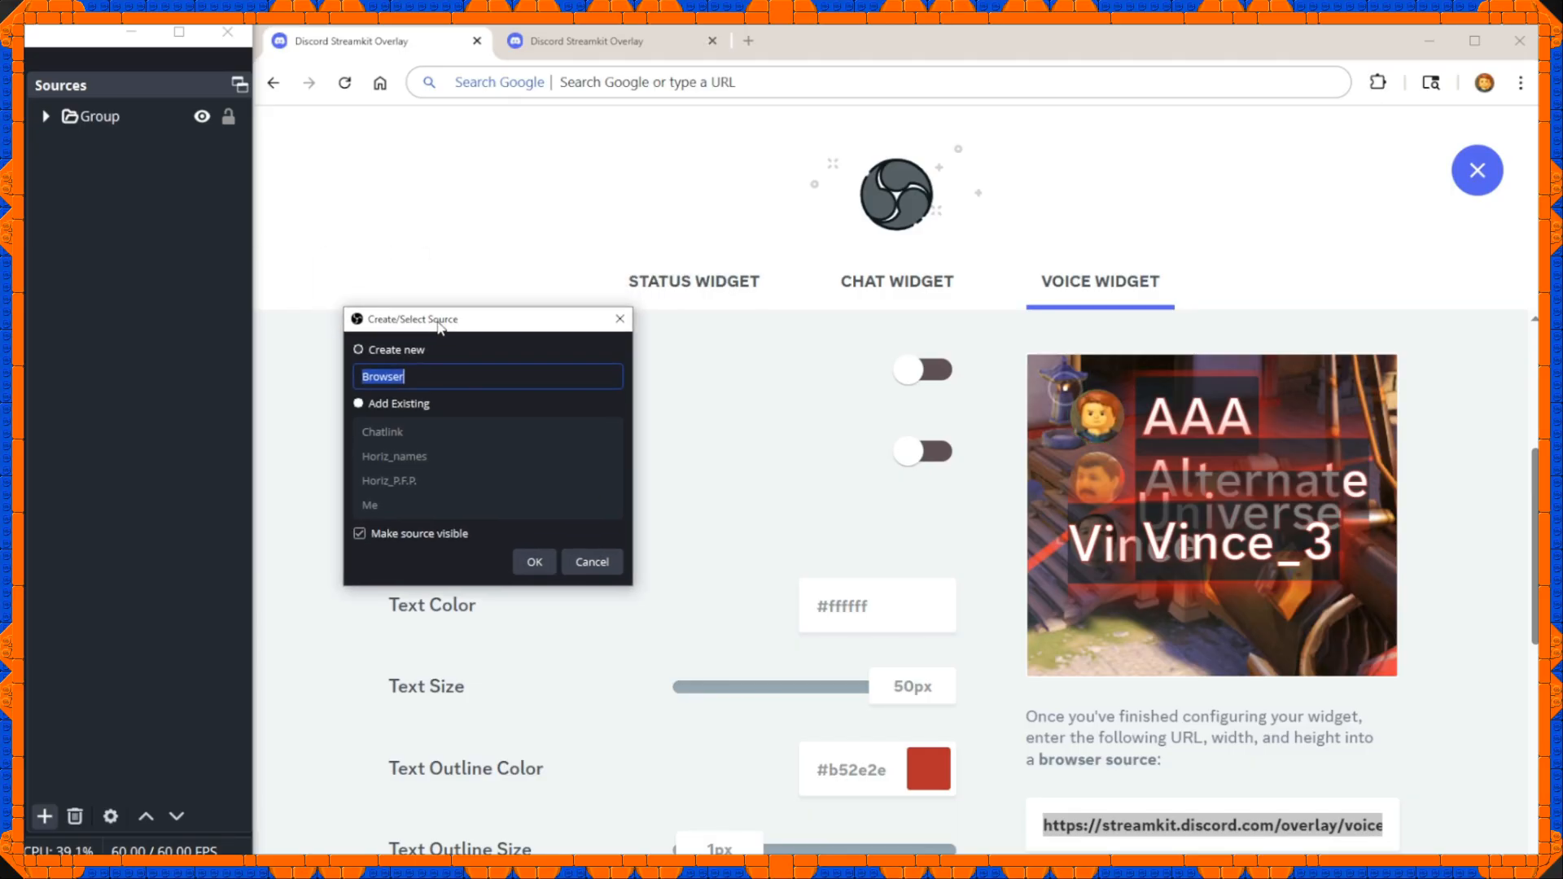
{"action": "left_click", "coordinate": [534, 562]}
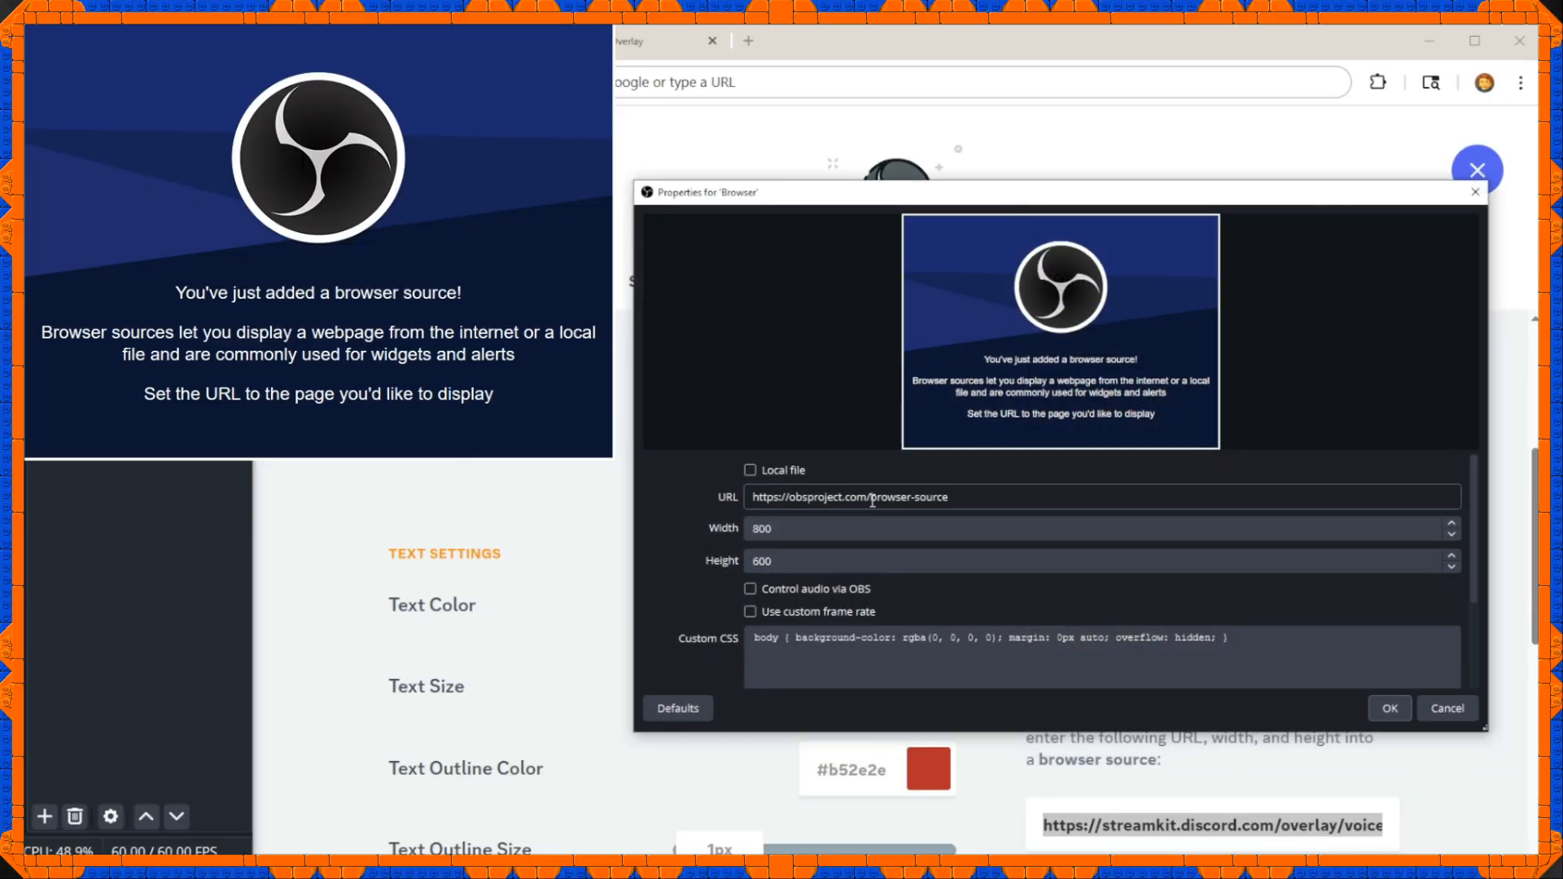
Copy the Streamkit voice widget URL and paste it as the new browser source's URL.
{"action": "double_click", "coordinate": [873, 499]}
{"action": "triple_click", "coordinate": [1189, 825]}
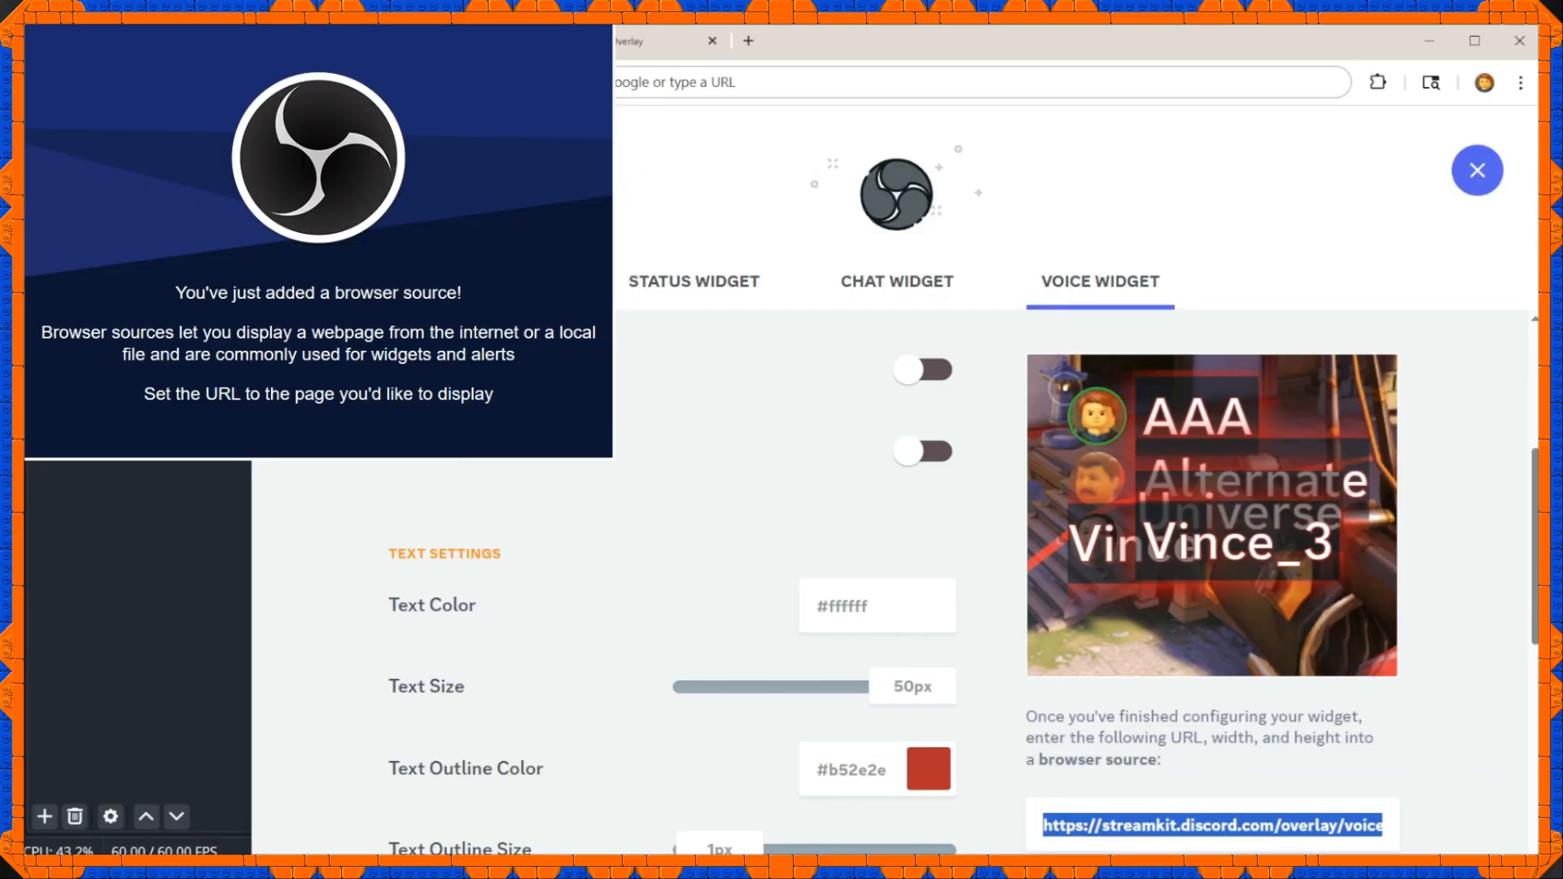
{"action": "left_click", "coordinate": [298, 867]}
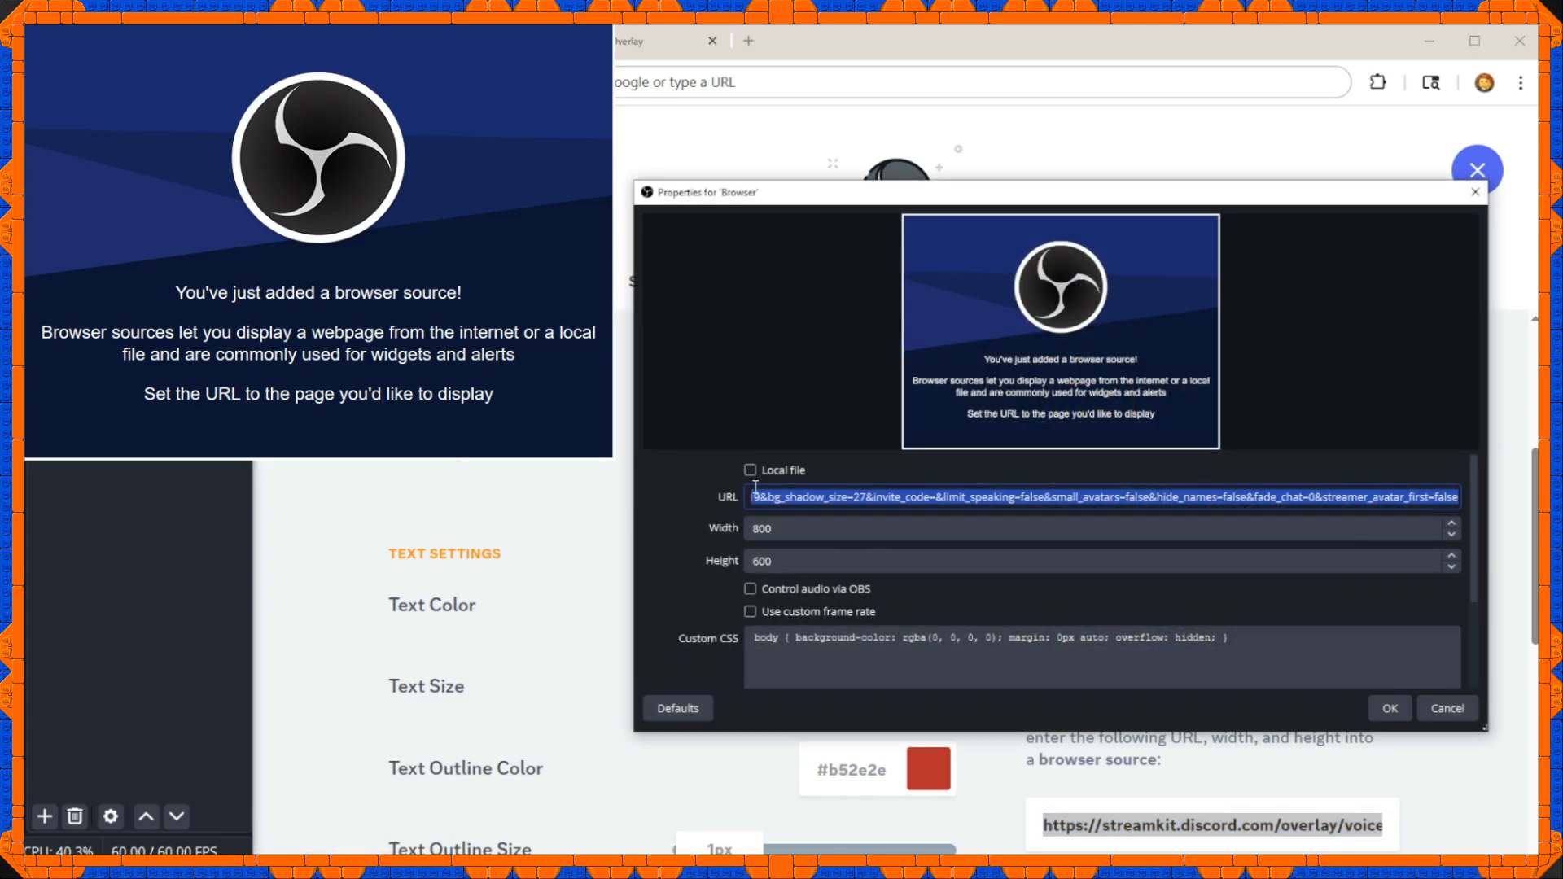
Trim the browser source's URL so it ends right after the server and call IDs, and confirm the properties.
{"action": "left_click", "coordinate": [763, 495]}
{"action": "left_click_drag", "start_coordinate": [774, 497], "coordinate": [1458, 496]}
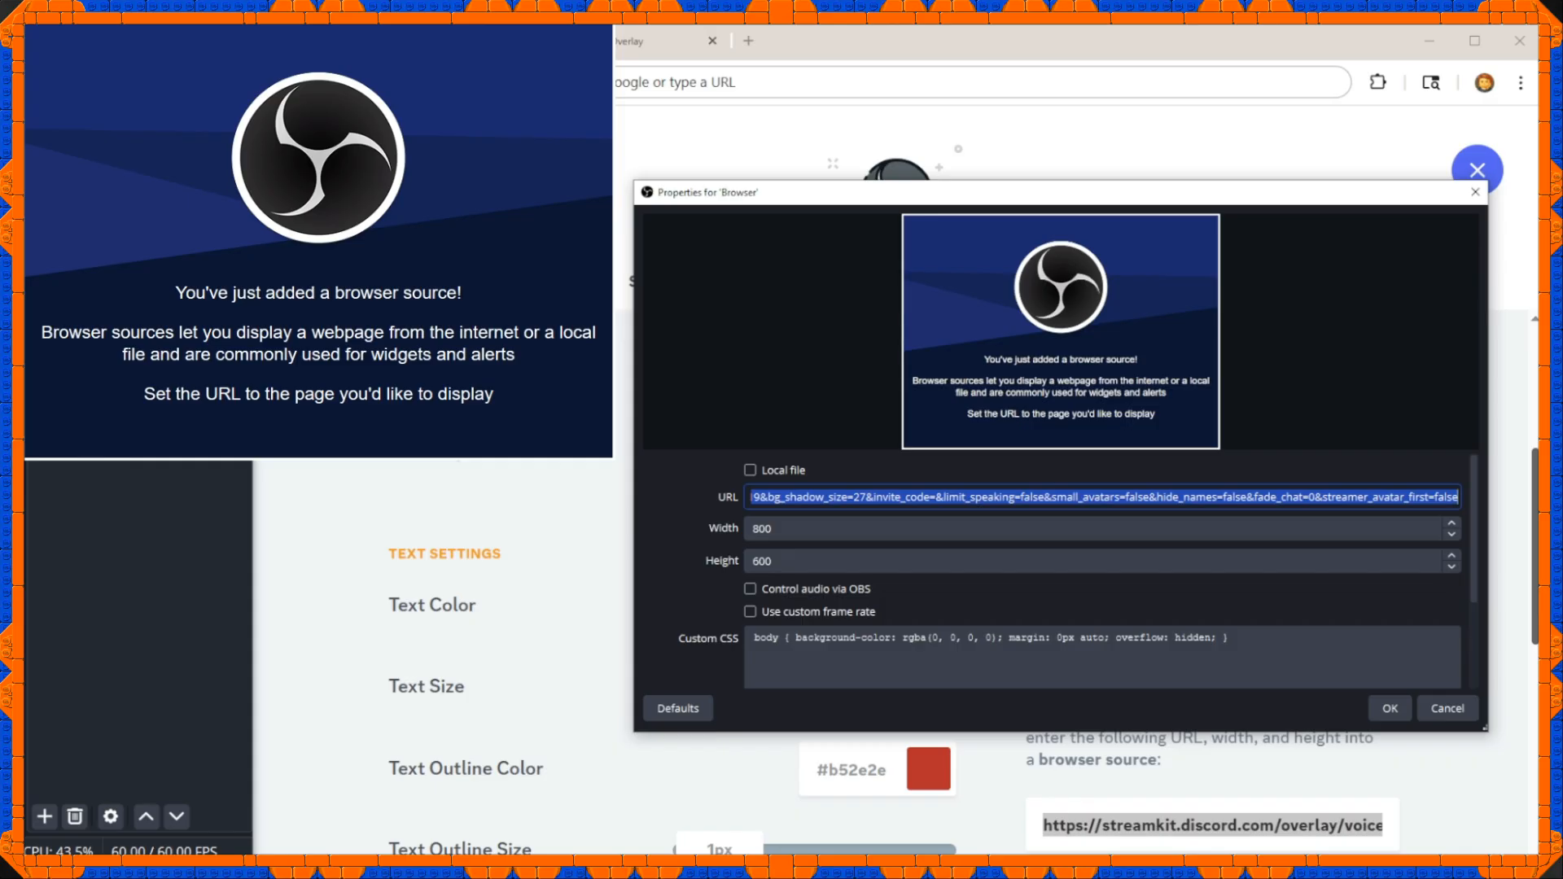
{"action": "key", "text": "ctrl+v"}
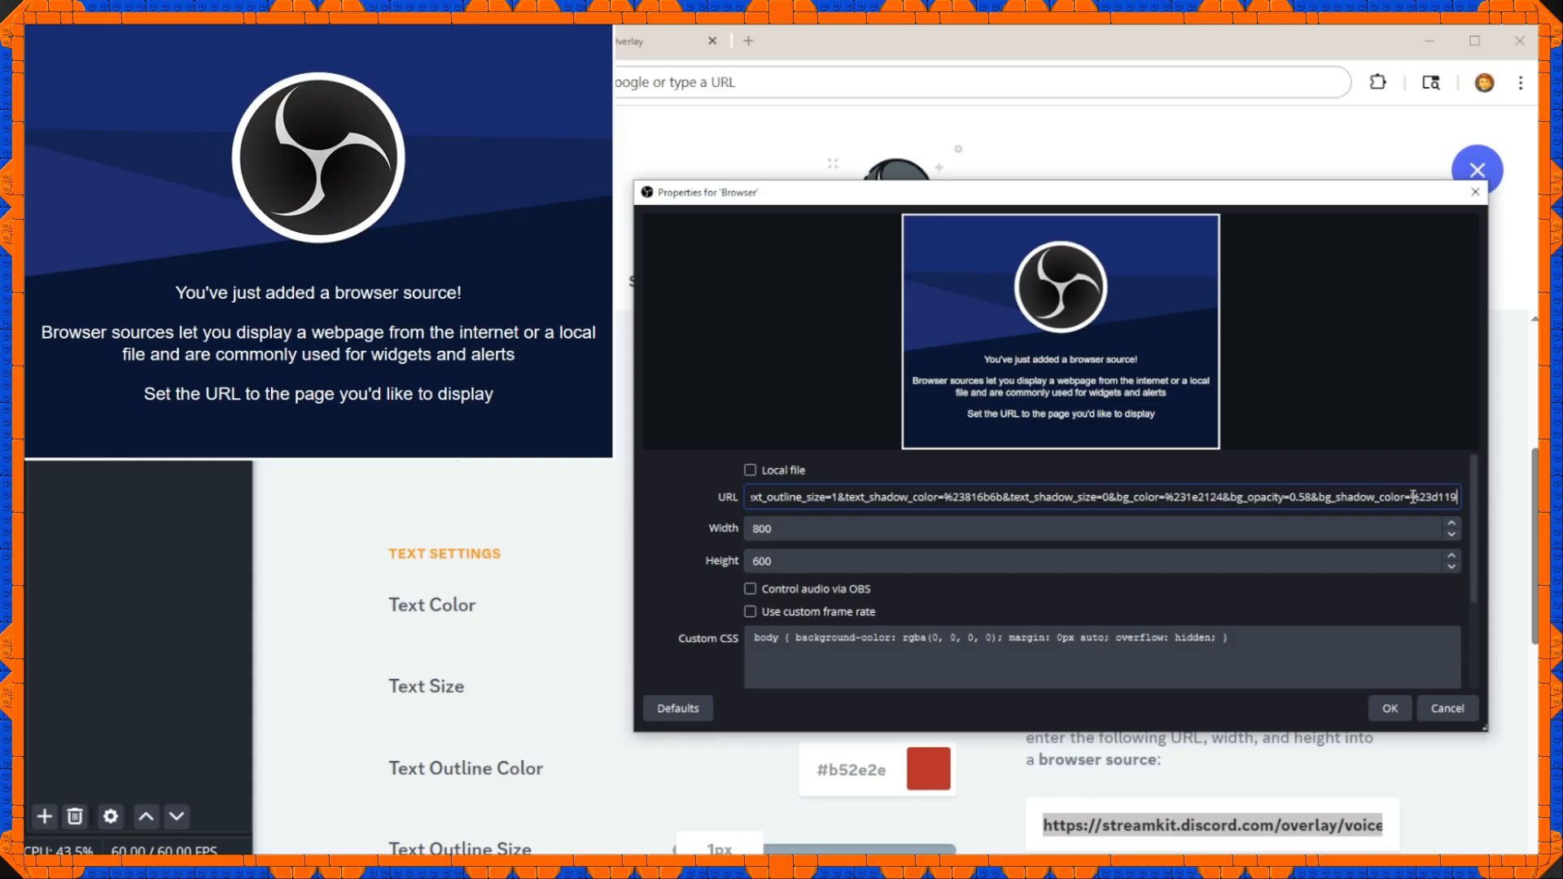
{"action": "left_click_drag", "start_coordinate": [1004, 498], "coordinate": [1458, 498]}
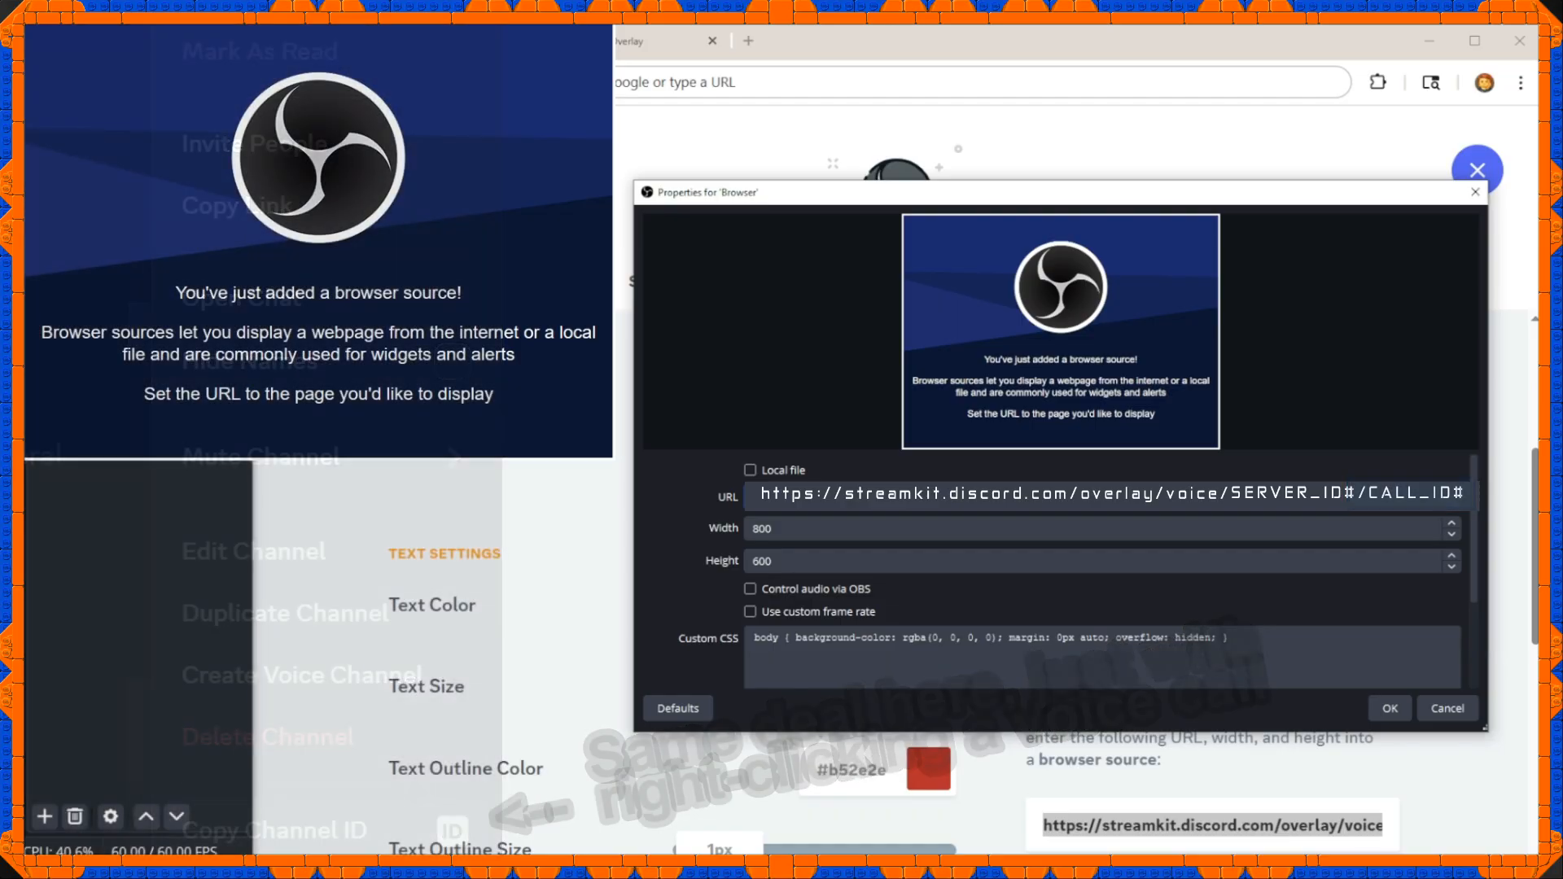
{"action": "left_click", "coordinate": [1389, 708]}
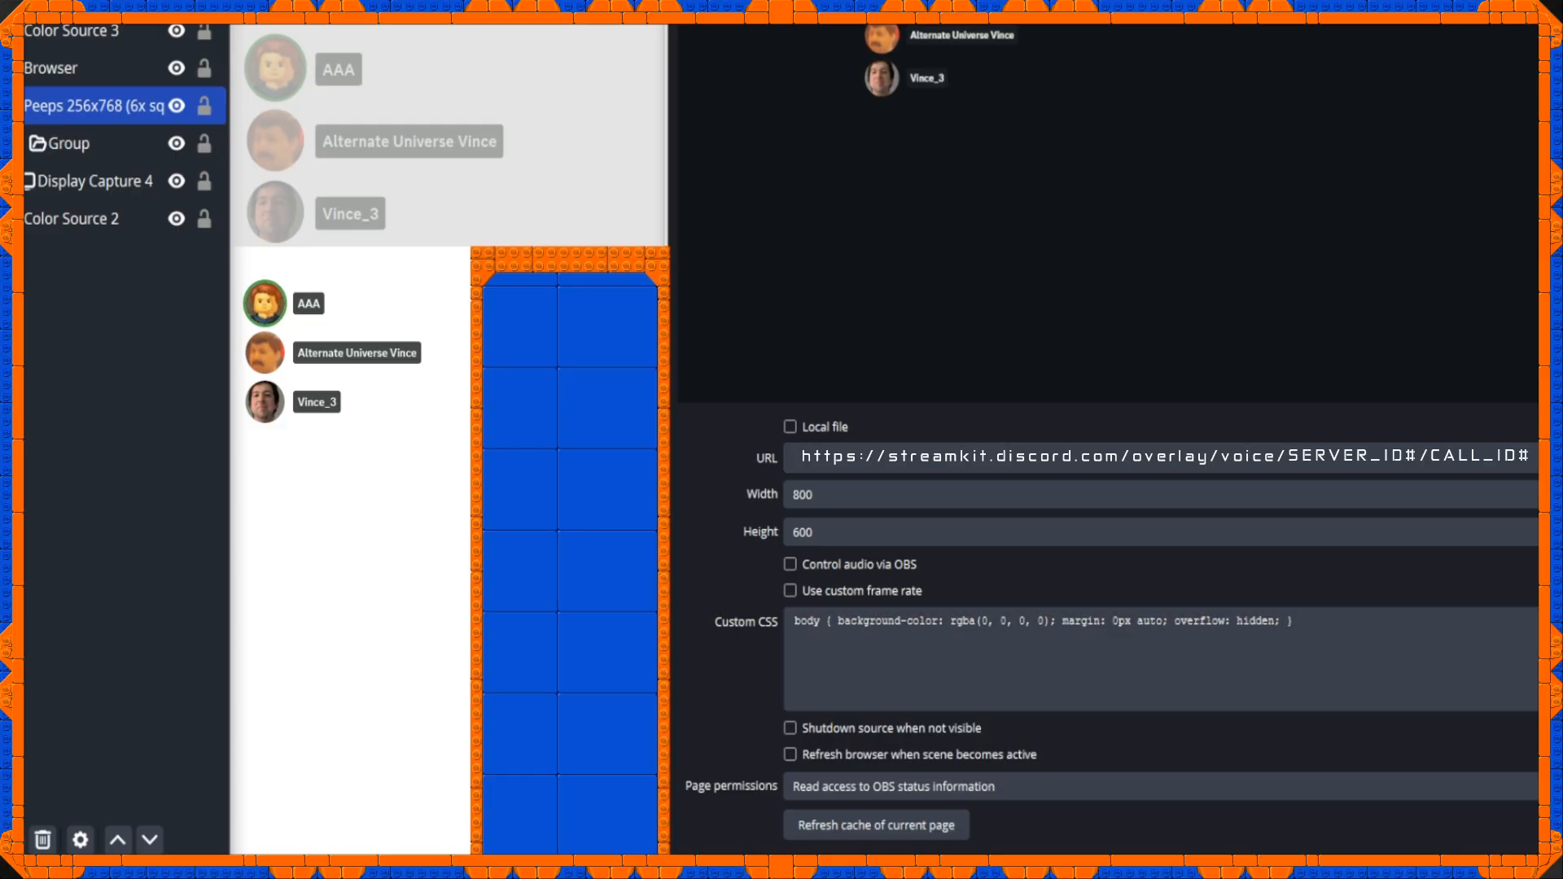
Replace the default custom CSS with the empty tier1 voiceContainer, tier2 voiceStates and tier3 voiceState rules from the Notepad file, opening braces on their own lines.
{"action": "mouse_move", "coordinate": [358, 865]}
{"action": "left_click", "coordinate": [358, 806]}
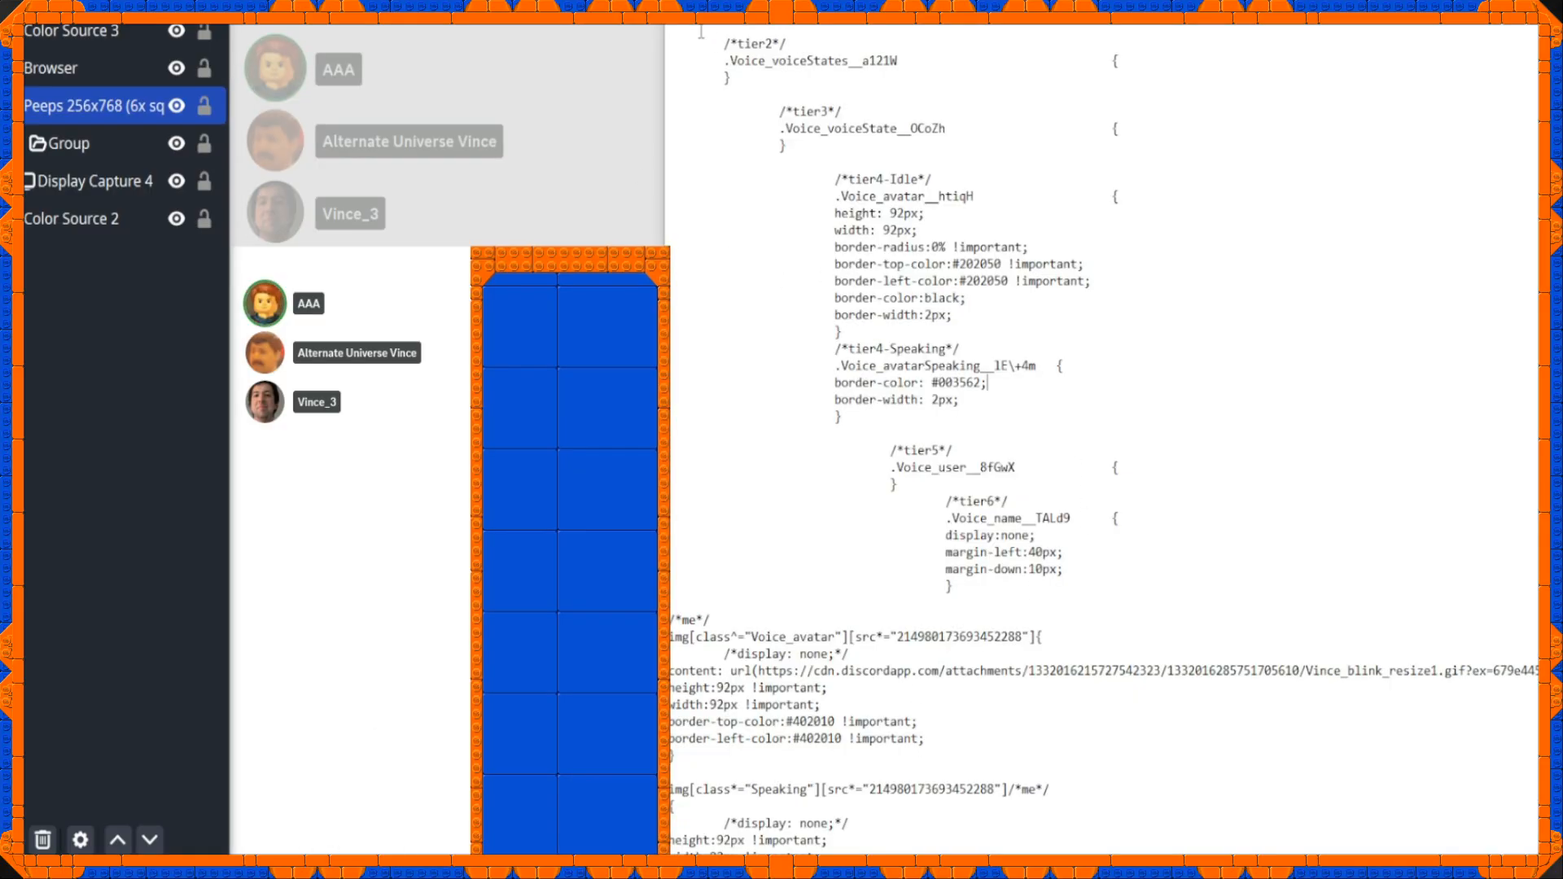
{"action": "key", "text": "alt+Tab"}
{"action": "type", "text": "/*tier1*/ .Voice_voiceContainer__adk9M                      { }"}
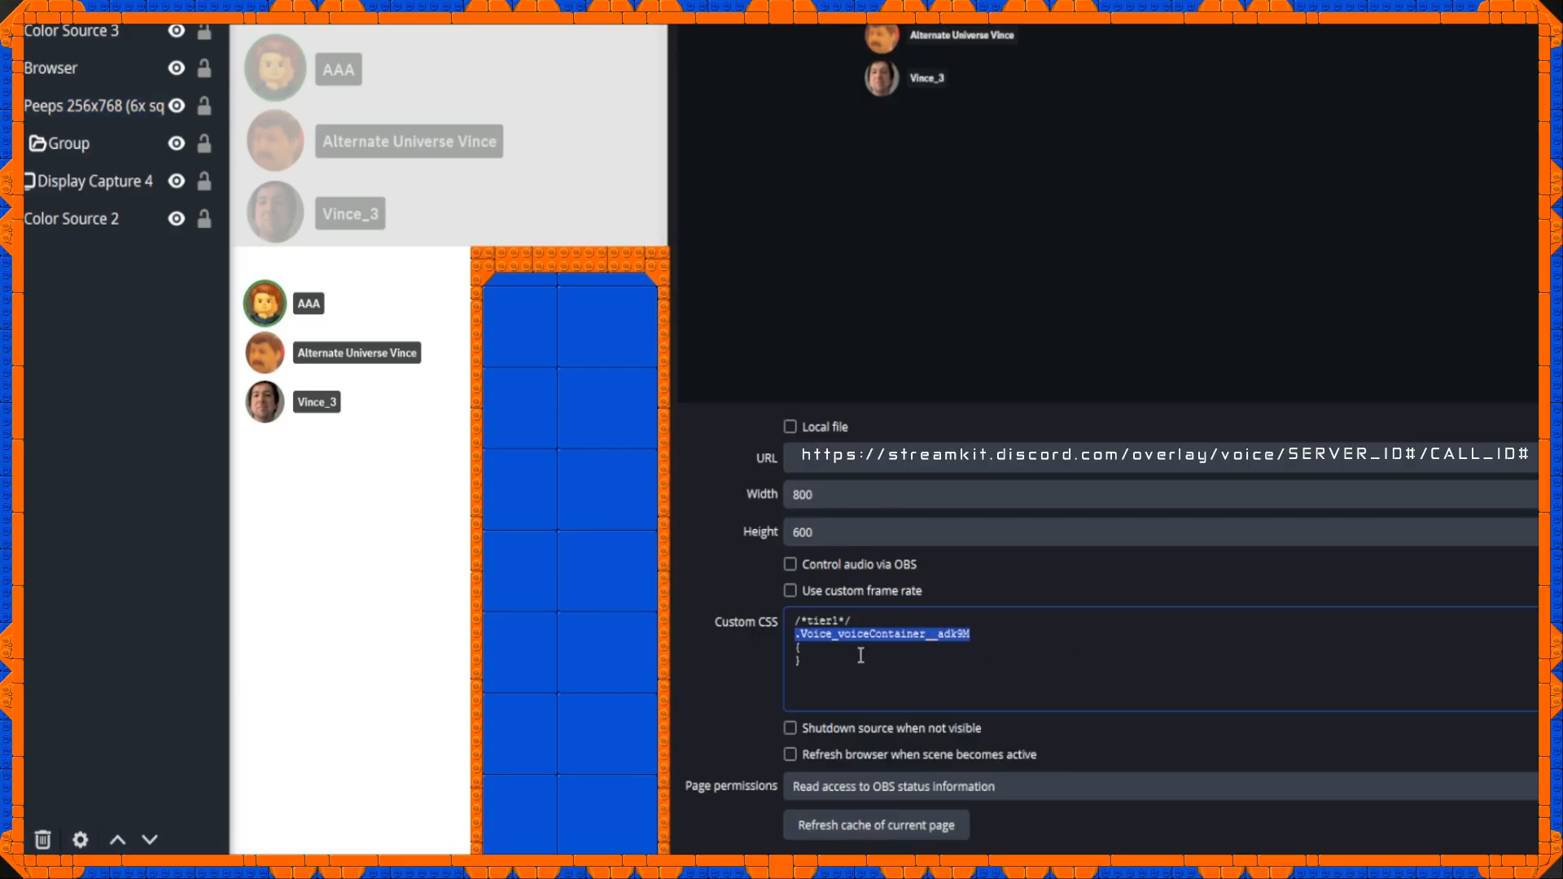
{"action": "type", "text": "/*tier2*/ .Voice_voiceStates__a121W { }"}
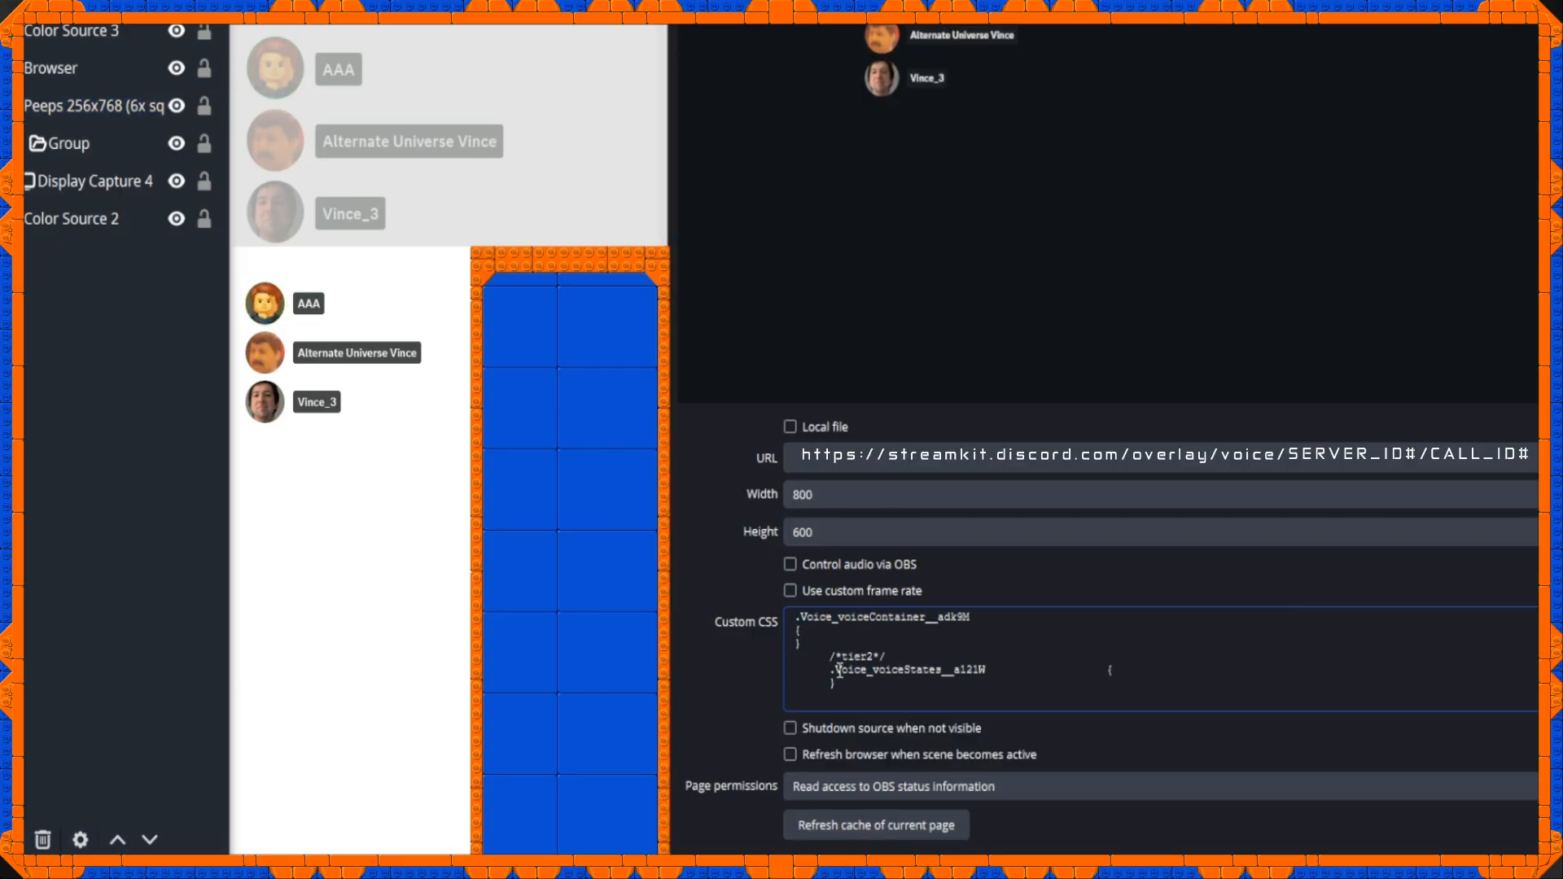
{"action": "type", "text": "/*tier3*/ .Voice_voiceState__OCoZh { }"}
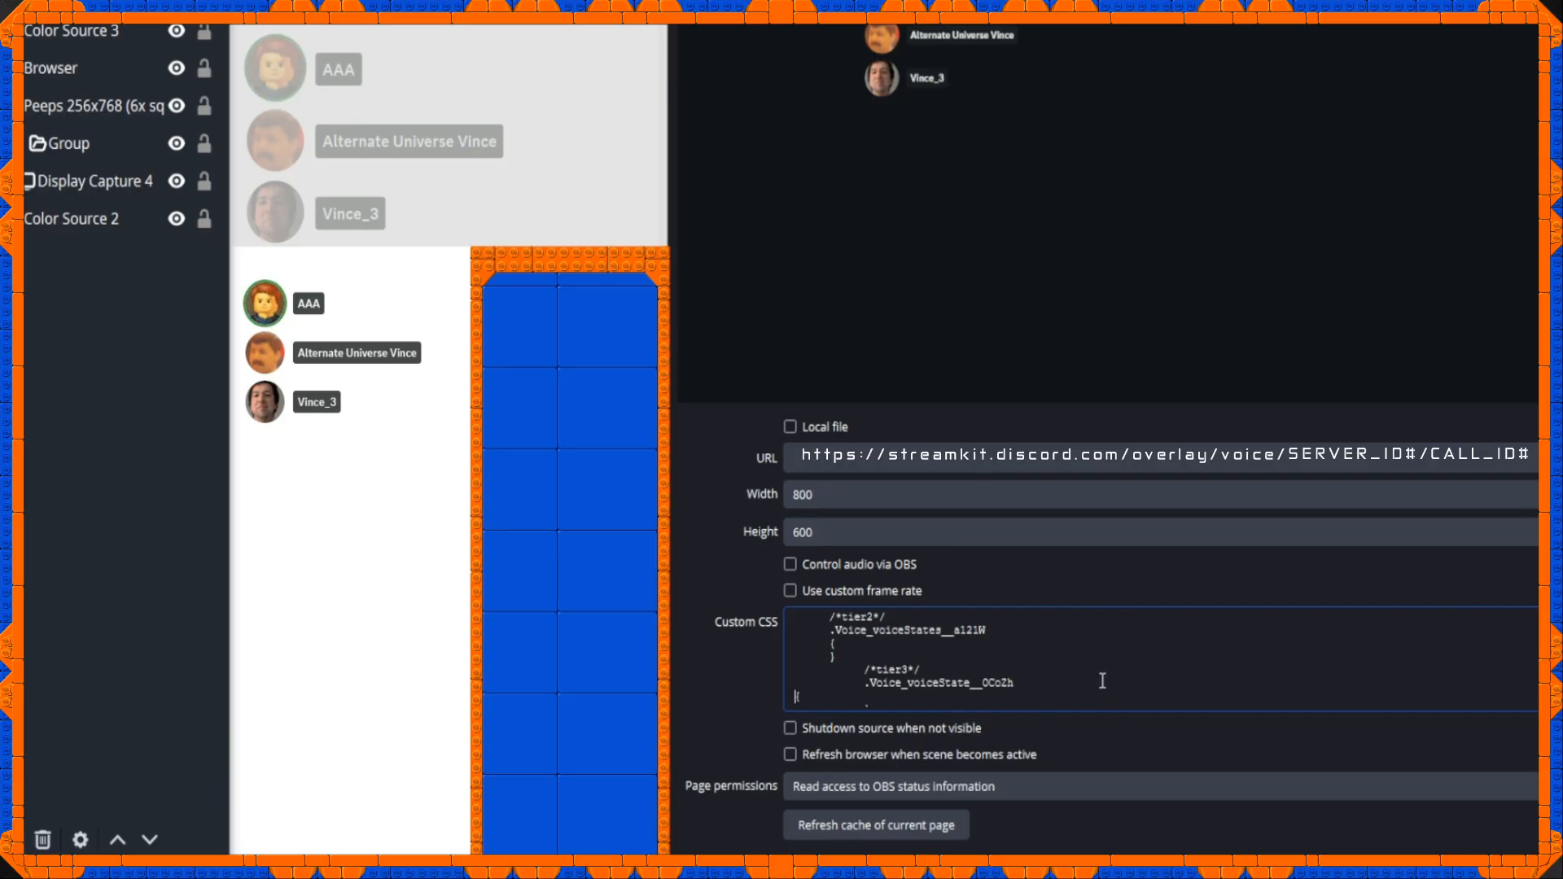
{"action": "key", "text": "Tab"}
{"action": "key", "text": "Tab"}
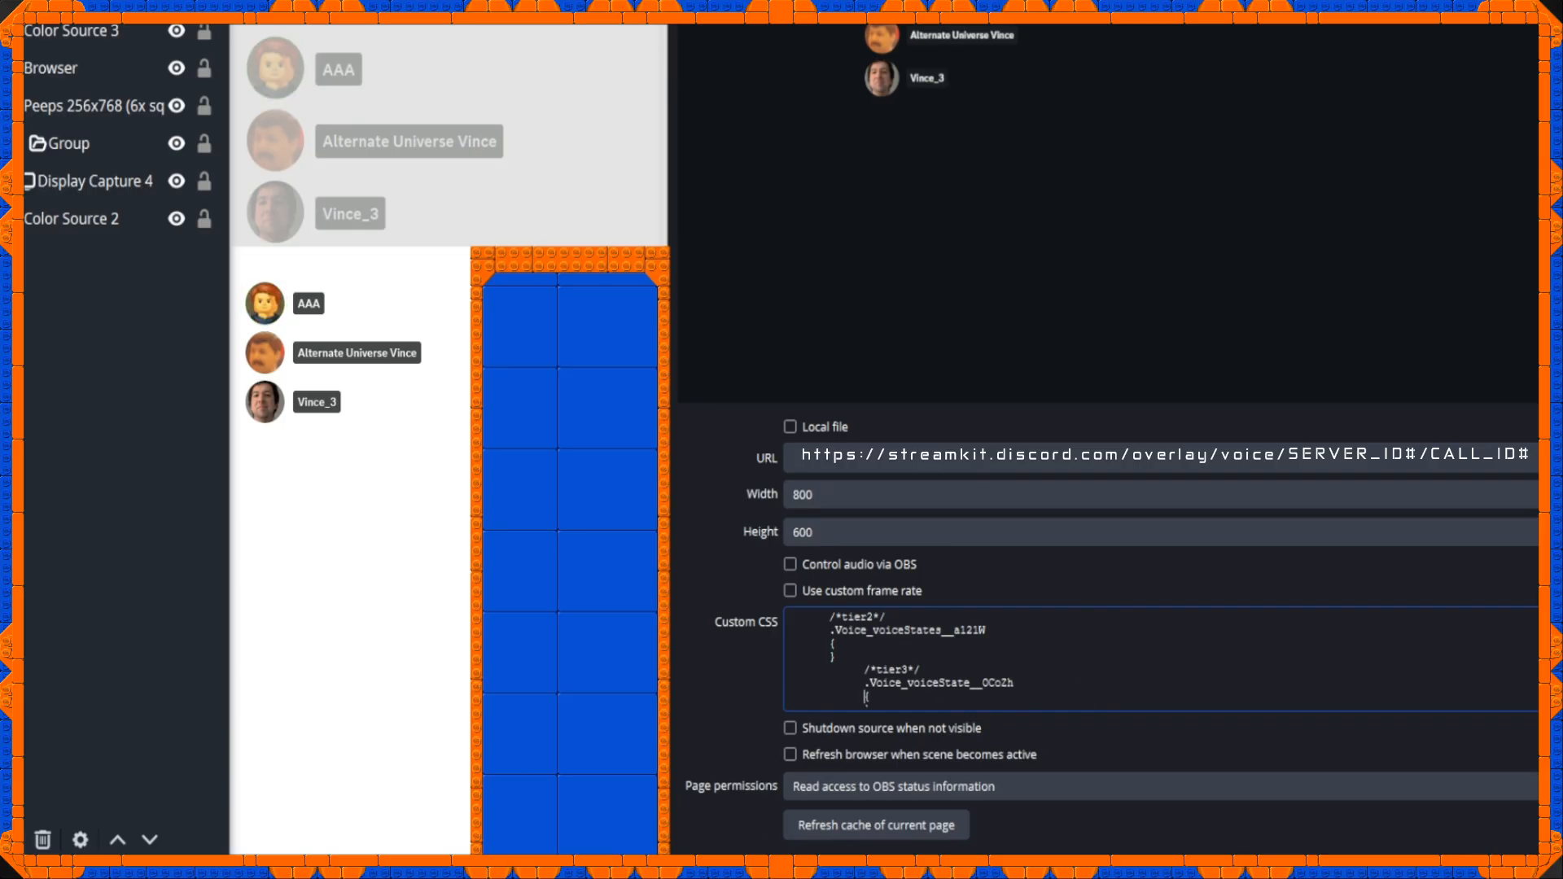
Copy the tier4-Idle .Voice_avatar__htiqH rule from Notepad into the custom CSS and reduce its declarations to height: 92px;.
{"action": "key", "text": "alt+Tab"}
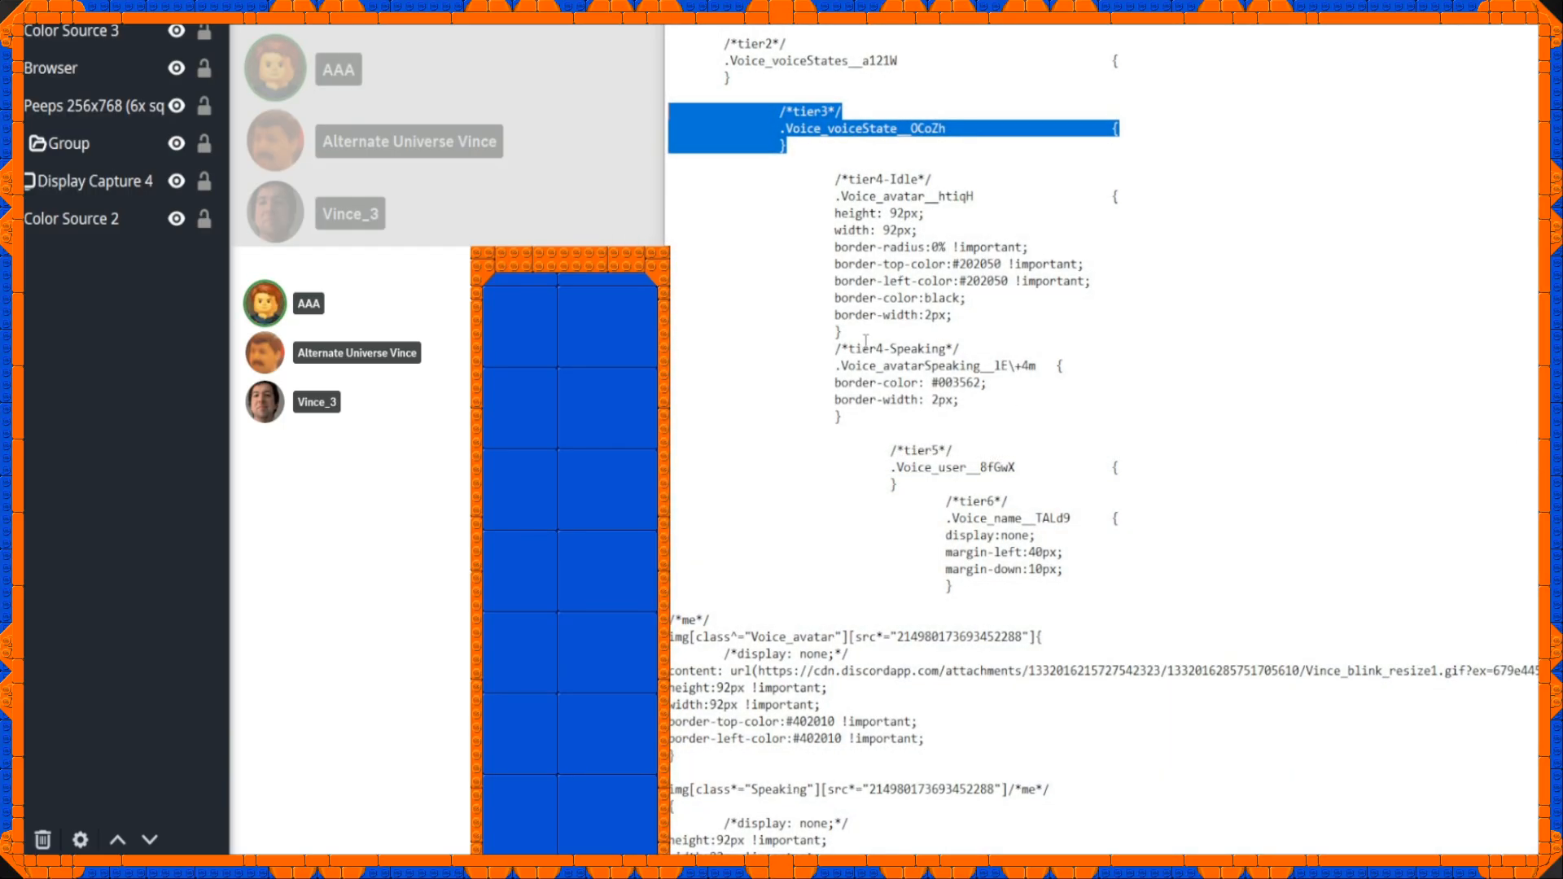
{"action": "left_click_drag", "start_coordinate": [857, 335], "coordinate": [671, 178]}
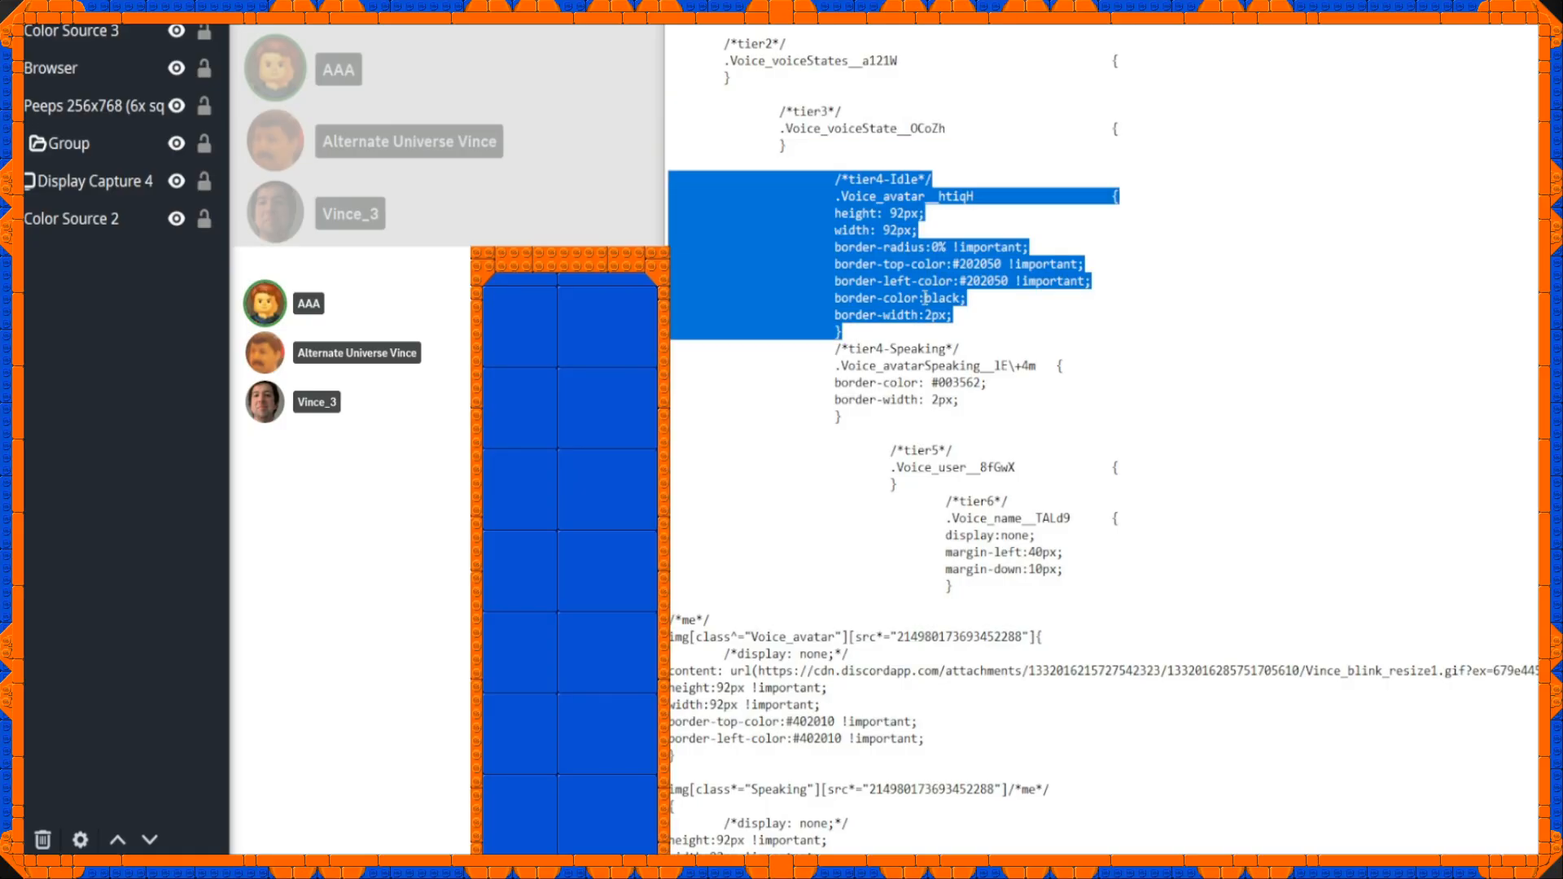
{"action": "key", "text": "alt+Tab"}
{"action": "left_click_drag", "start_coordinate": [997, 682], "coordinate": [748, 640]}
{"action": "key", "text": "BackSpace"}
{"action": "key", "text": "BackSpace"}
{"action": "key", "text": "BackSpace"}
{"action": "key", "text": "BackSpace"}
{"action": "key", "text": "BackSpace"}
{"action": "key", "text": "BackSpace"}
{"action": "key", "text": "BackSpace"}
{"action": "key", "text": "BackSpace"}
{"action": "key", "text": "BackSpace"}
{"action": "key", "text": "BackSpace"}
{"action": "key", "text": "BackSpace"}
{"action": "key", "text": "BackSpace"}
{"action": "key", "text": "BackSpace"}
{"action": "key", "text": "BackSpace"}
{"action": "key", "text": "BackSpace"}
{"action": "key", "text": "BackSpace"}
{"action": "key", "text": "BackSpace"}
{"action": "key", "text": "BackSpace"}
{"action": "key", "text": "BackSpace"}
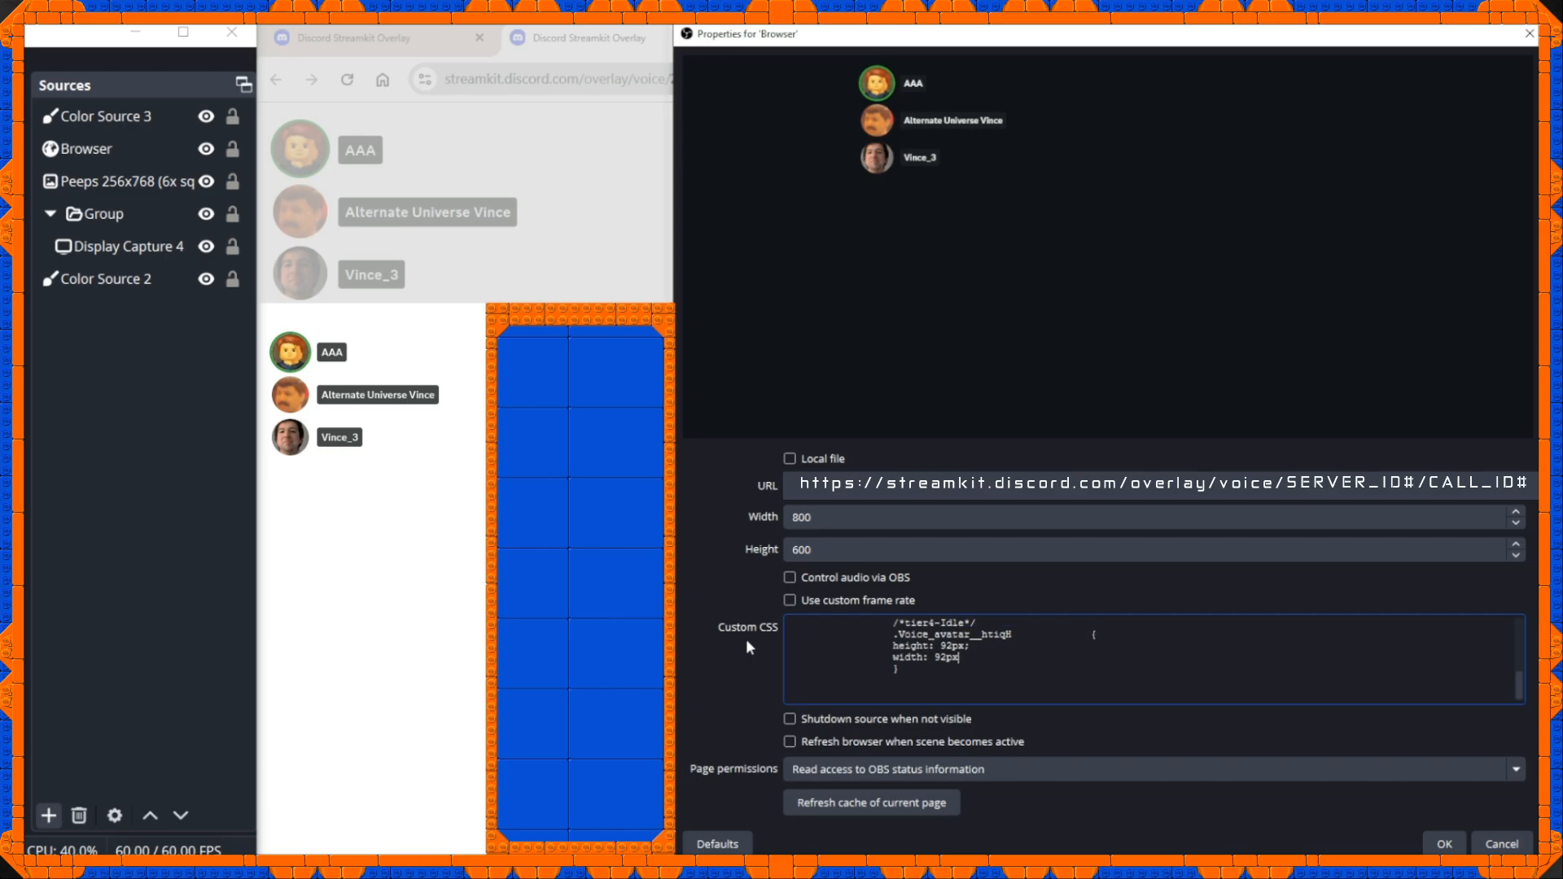
{"action": "type", "text": ";"}
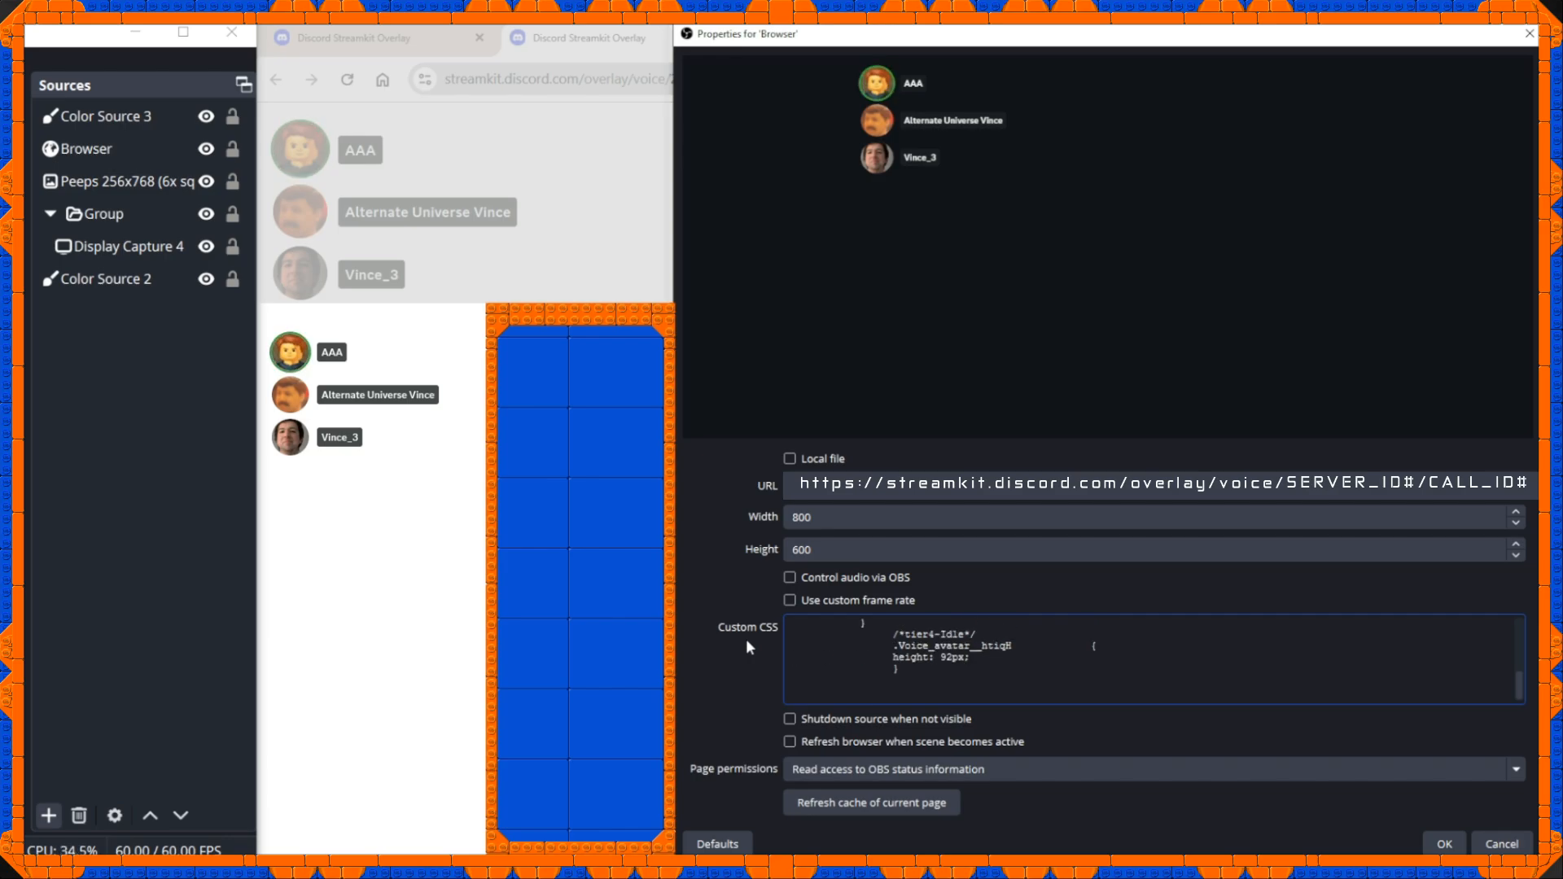
Put the tier4-Idle rule's opening brace on its own line and apply the browser source properties.
{"action": "left_click", "coordinate": [1090, 645]}
{"action": "key", "text": "Return"}
{"action": "type", "text": "{"}
{"action": "left_click", "coordinate": [1443, 845]}
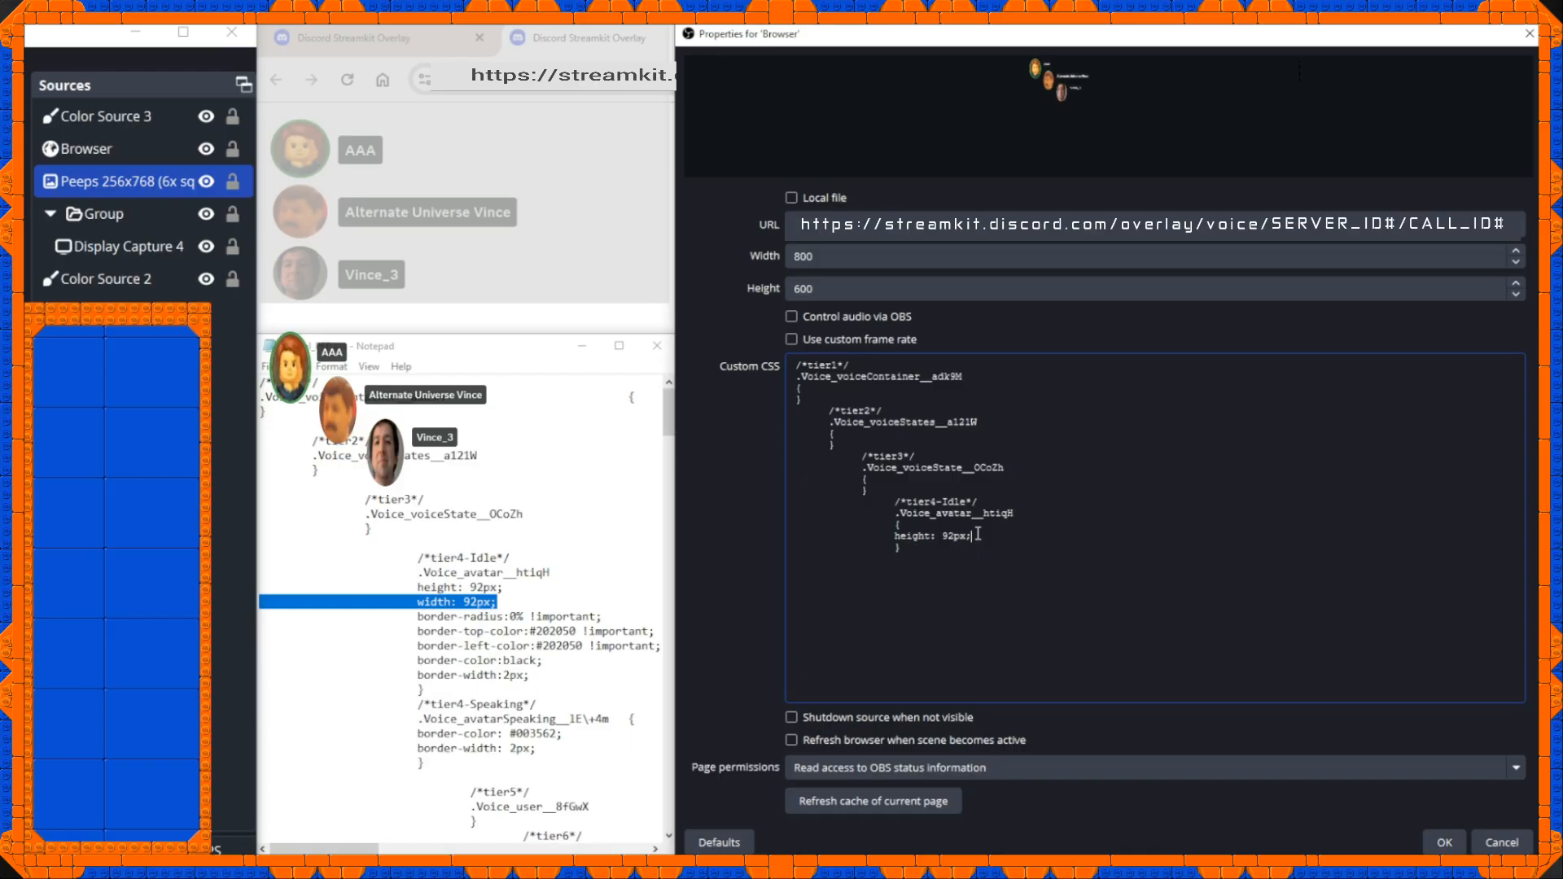
Add width: 92px; and border-radius:0% !important; to the tier4-Idle avatar rule and apply the properties.
{"action": "type", "text": "width: 92px;"}
{"action": "left_click", "coordinate": [1443, 843]}
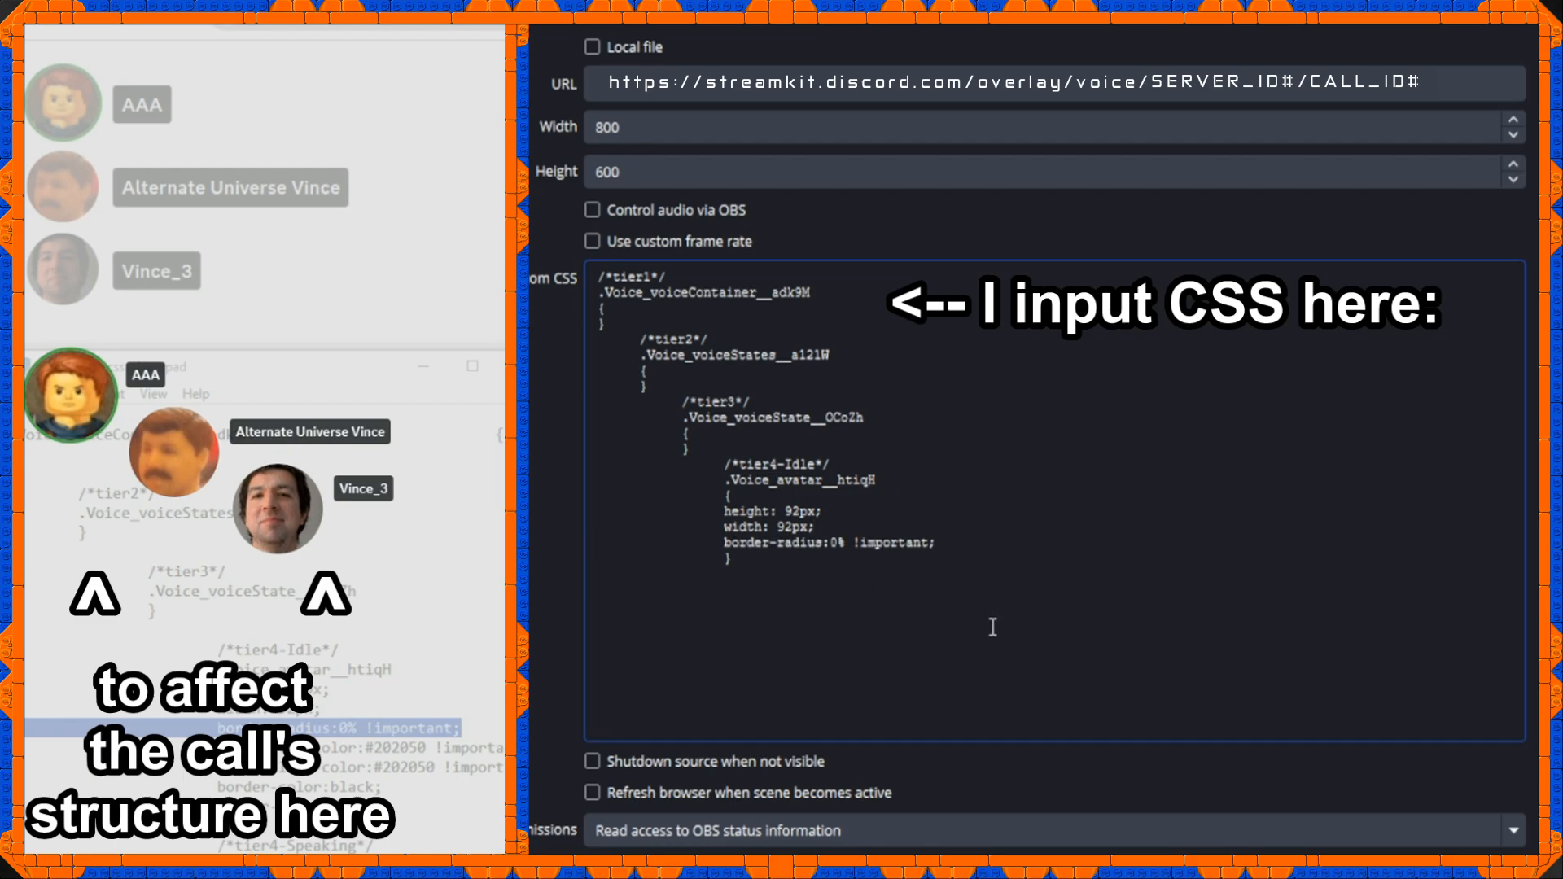
{"action": "left_click", "coordinate": [1384, 875]}
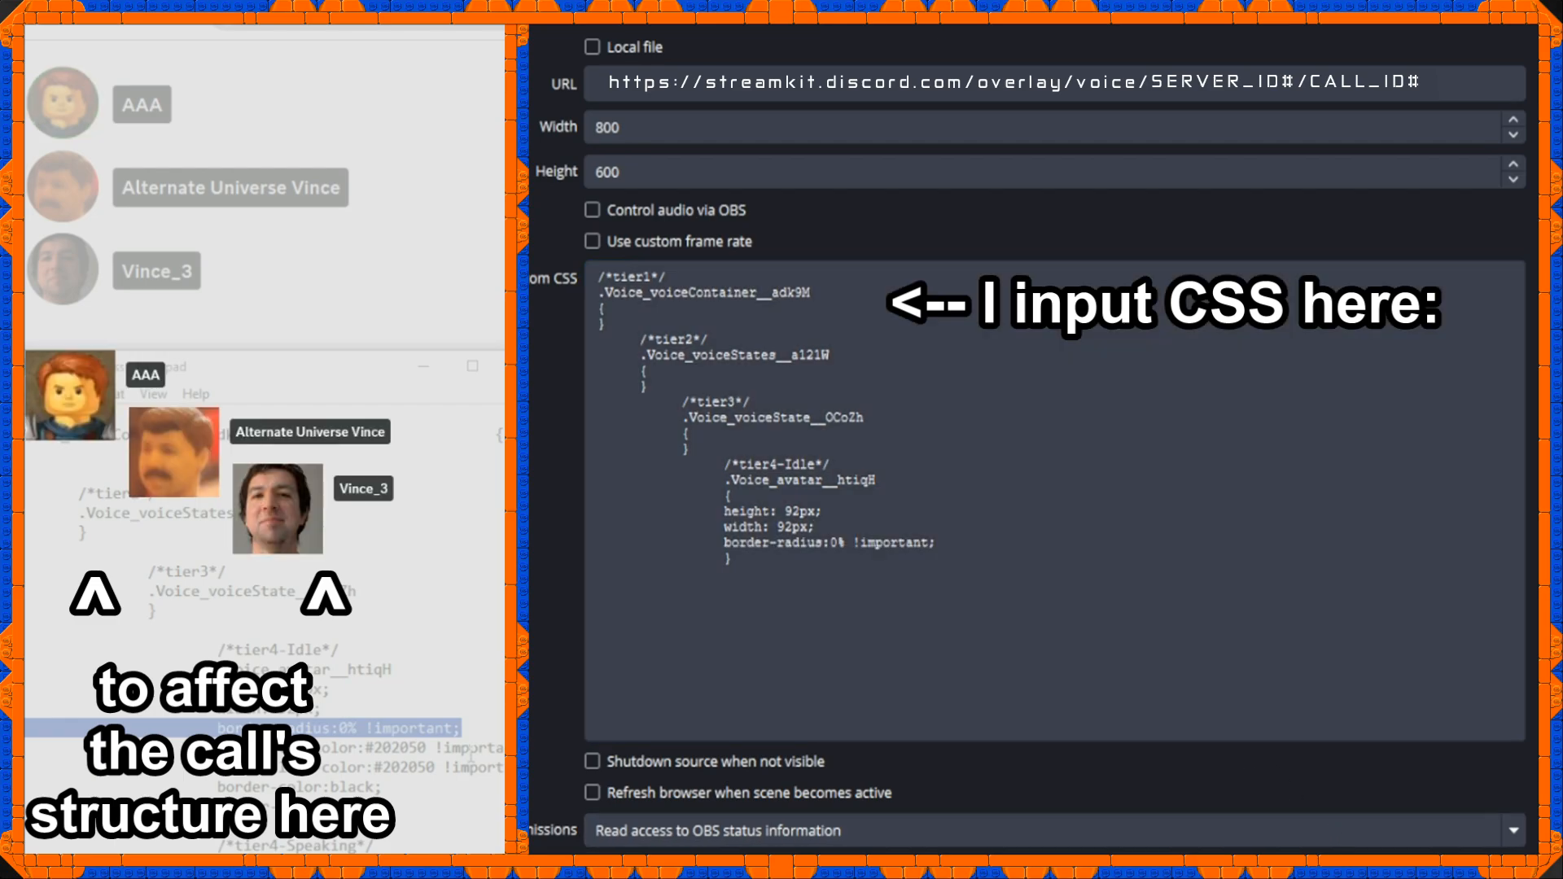
Add top and left border colours #202050 !important, border-color:black and border-width:2px to the tier4-Idle avatar rule.
{"action": "left_click", "coordinate": [949, 554]}
{"action": "key", "text": "Return"}
{"action": "type", "text": "border-top-color:#202050 !important; border-left-color:#202050 !important;"}
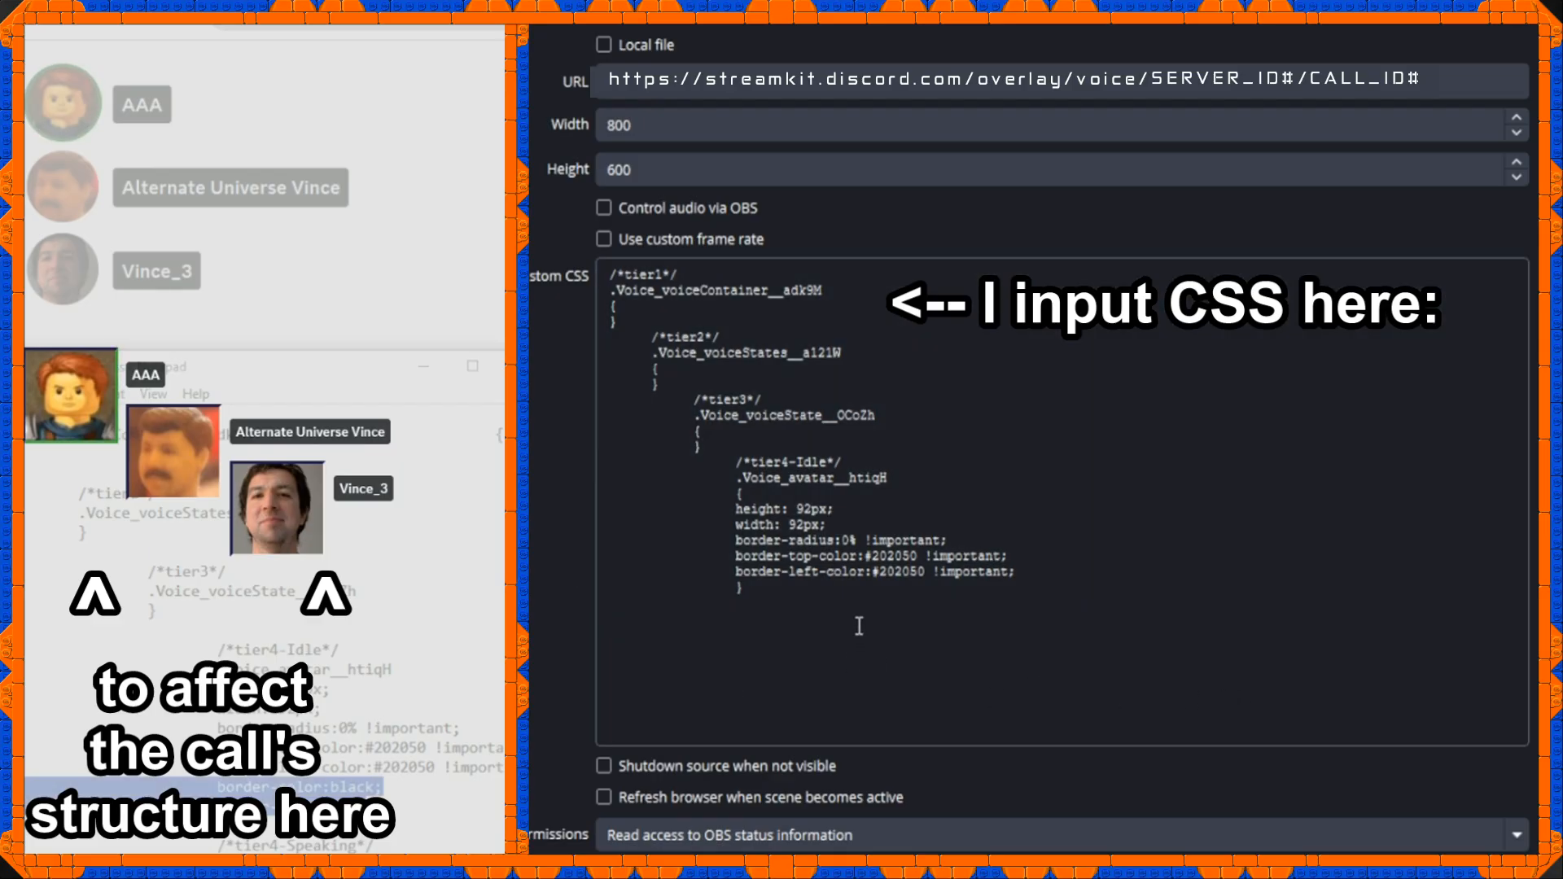
{"action": "left_click", "coordinate": [1042, 573]}
{"action": "type", "text": "border-color:black; border-width:2px;"}
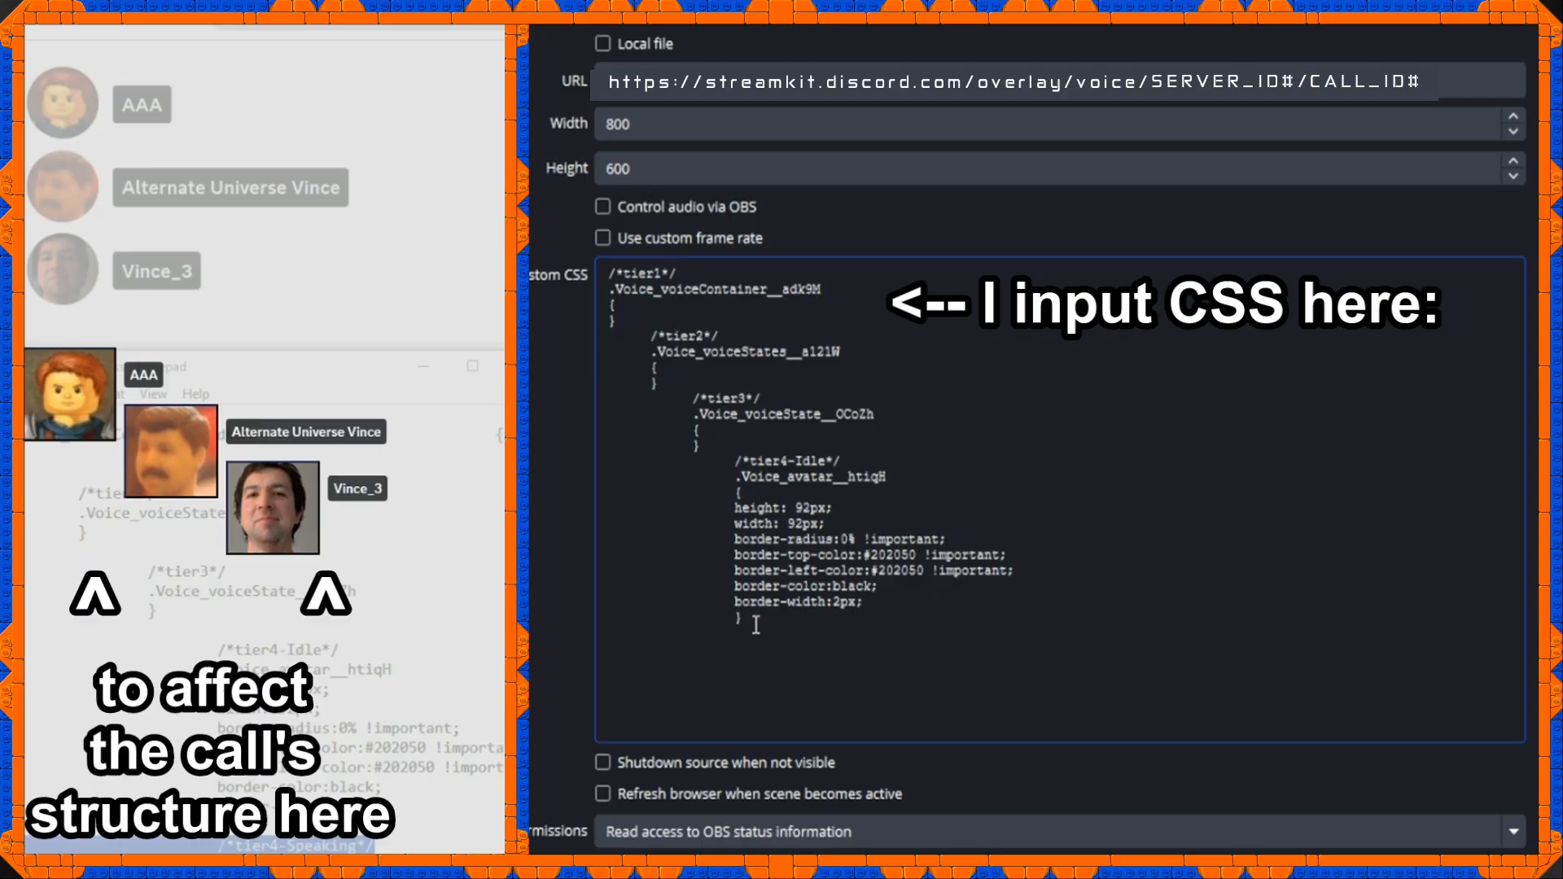
Add the tier4-Speaking .Voice_avatarSpeaking__lE\+4m rule with border-color: #003562 and border-width: 2px, placing its opening brace on its own line.
{"action": "type", "text": "/*tier4-Speaking*/ .Voice_avatarSpeaking__1E\\+4m border-color: #003562; border-width: 2px; }"}
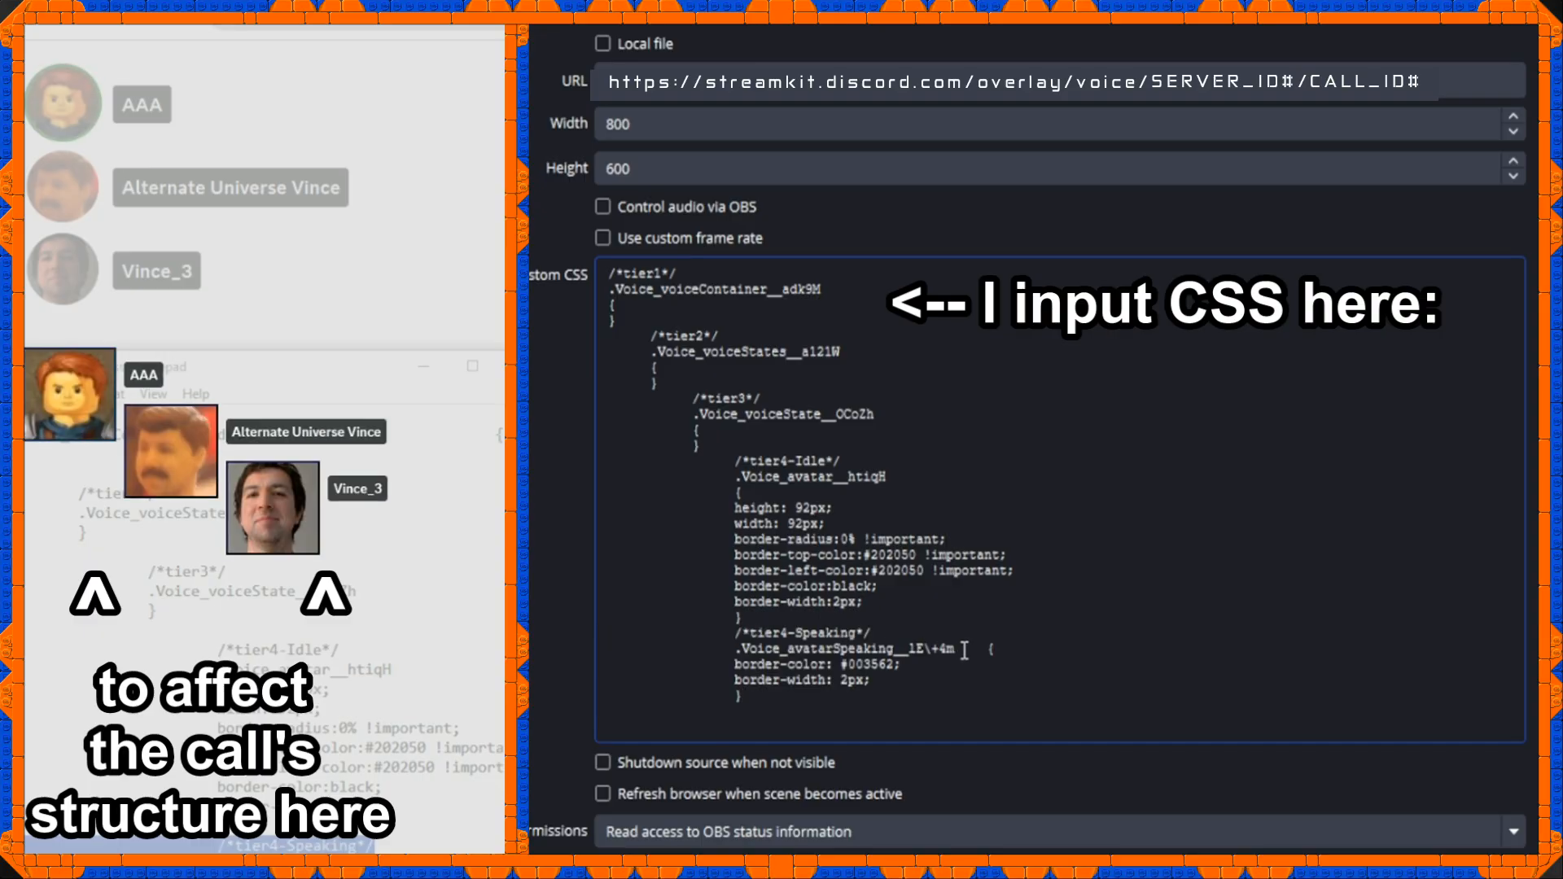
{"action": "left_click", "coordinate": [995, 652]}
{"action": "key", "text": "Return"}
{"action": "key", "text": "Tab"}
{"action": "type", "text": "{"}
{"action": "key", "text": "Tab"}
{"action": "key", "text": "Tab"}
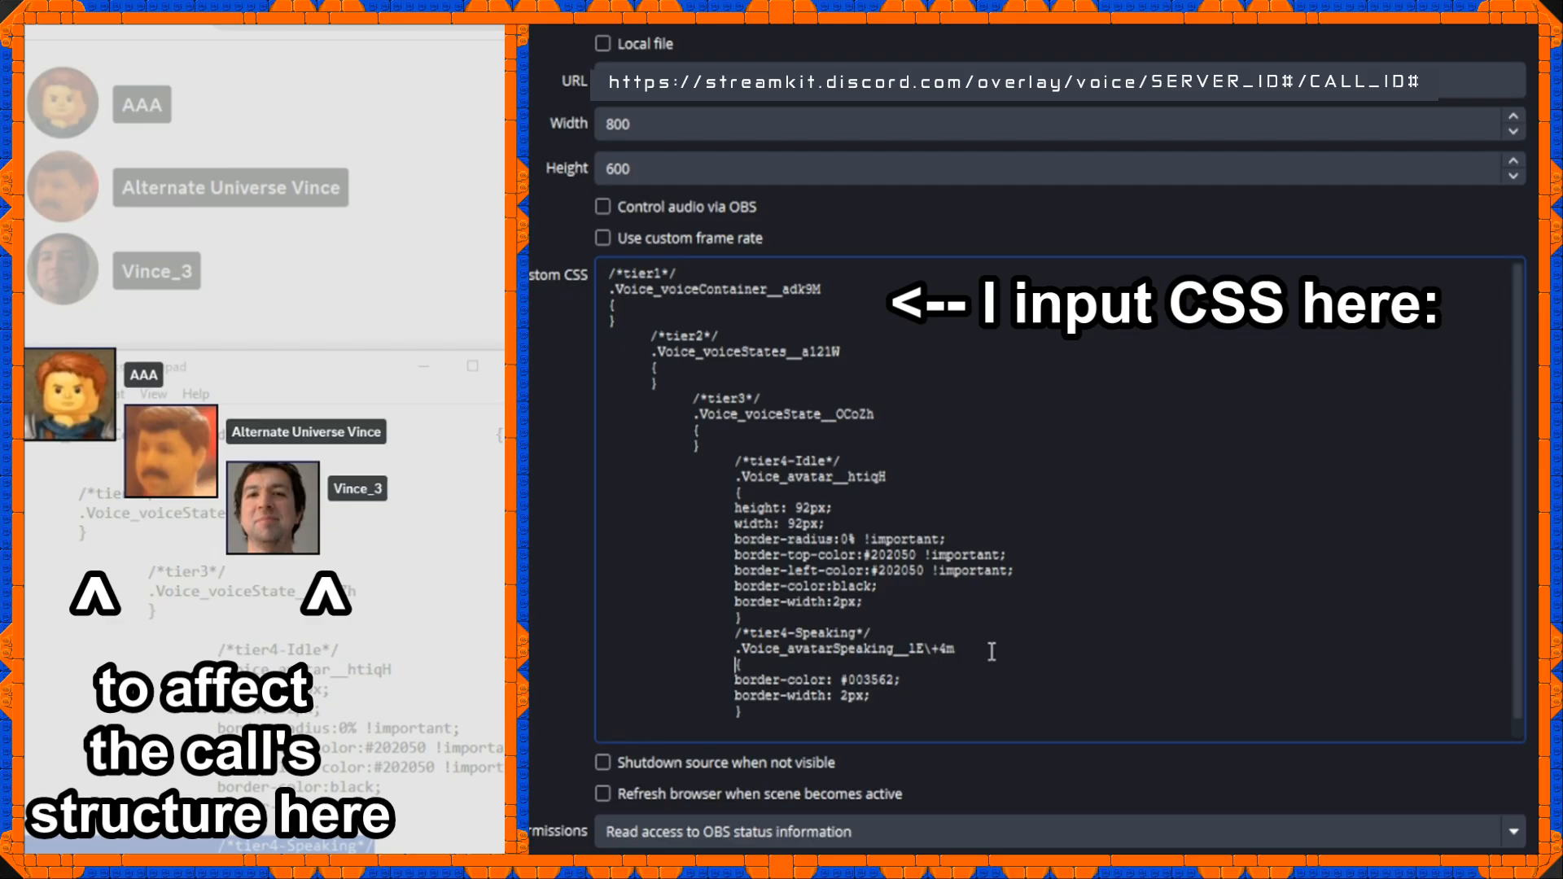
{"action": "left_click_drag", "start_coordinate": [904, 680], "coordinate": [550, 684]}
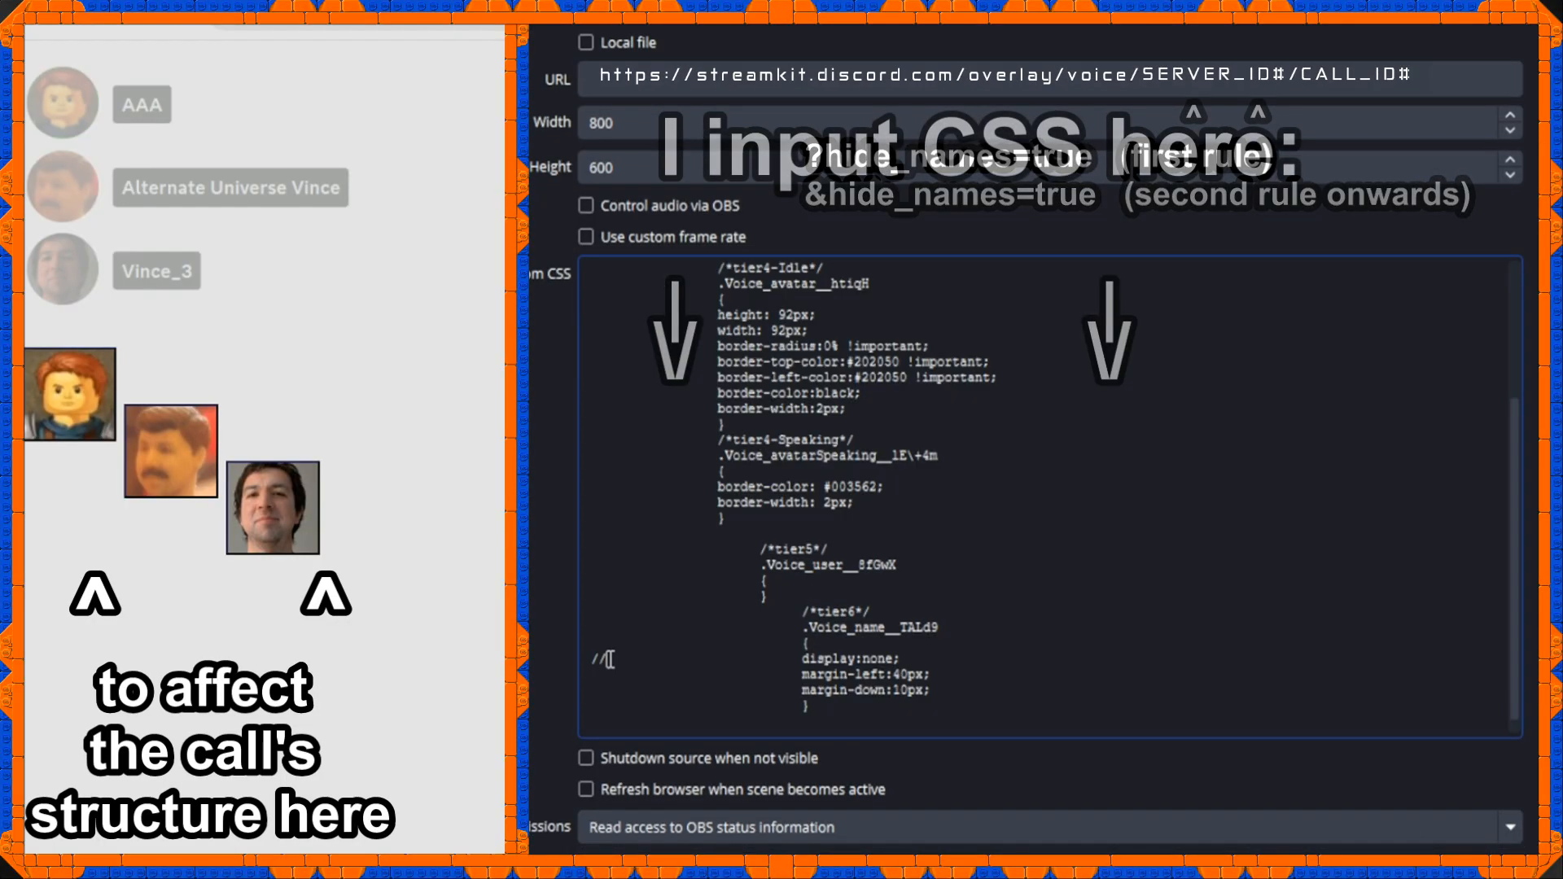
{"action": "type", "text": "//"}
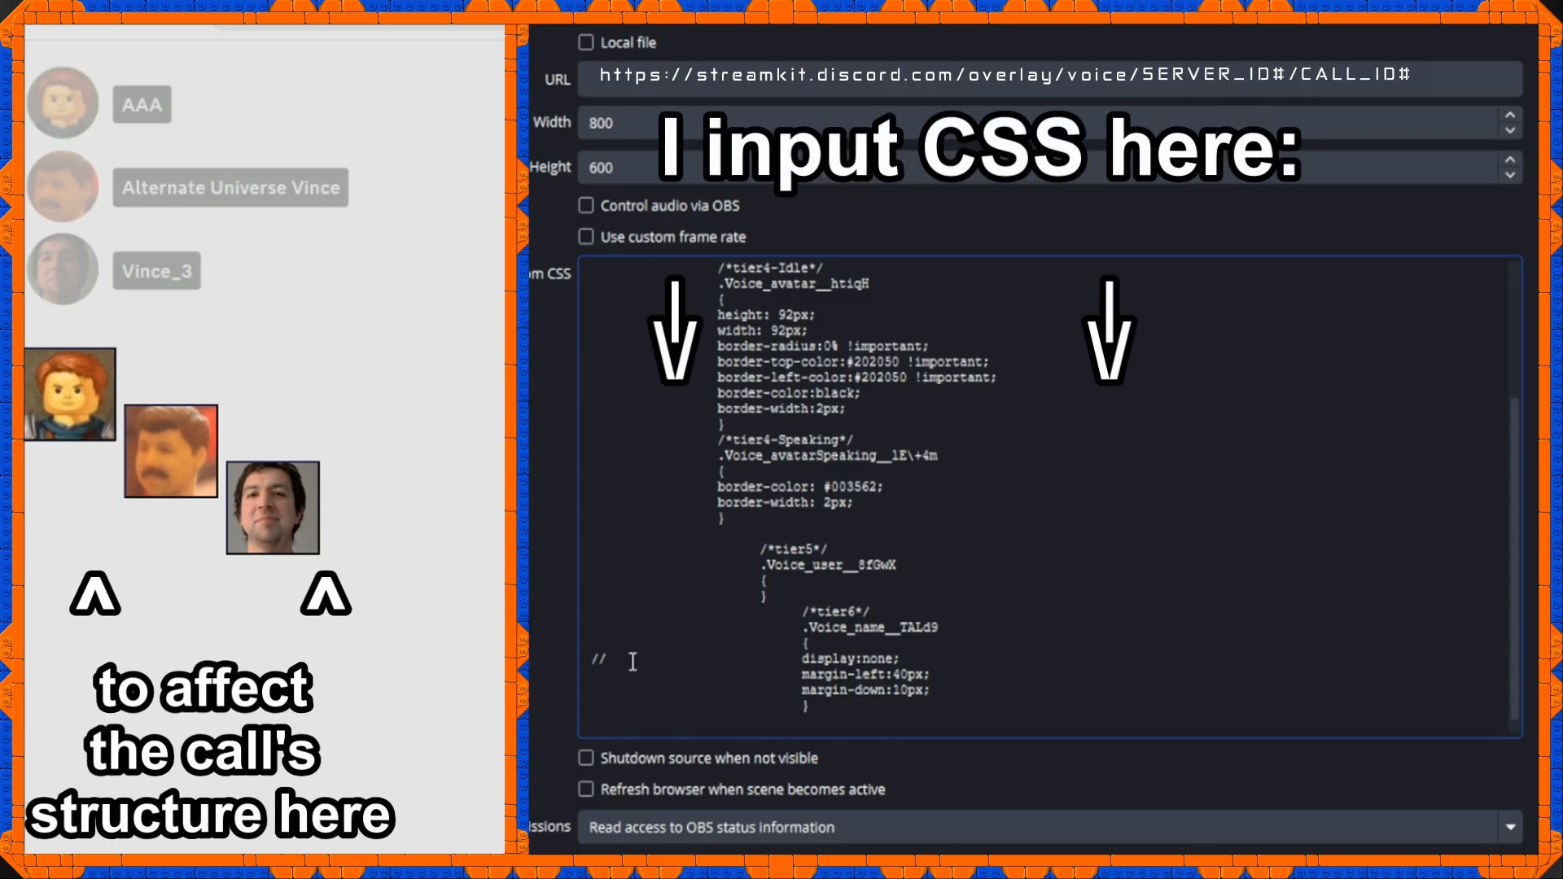
{"action": "key", "text": "BackSpace"}
{"action": "key", "text": "BackSpace"}
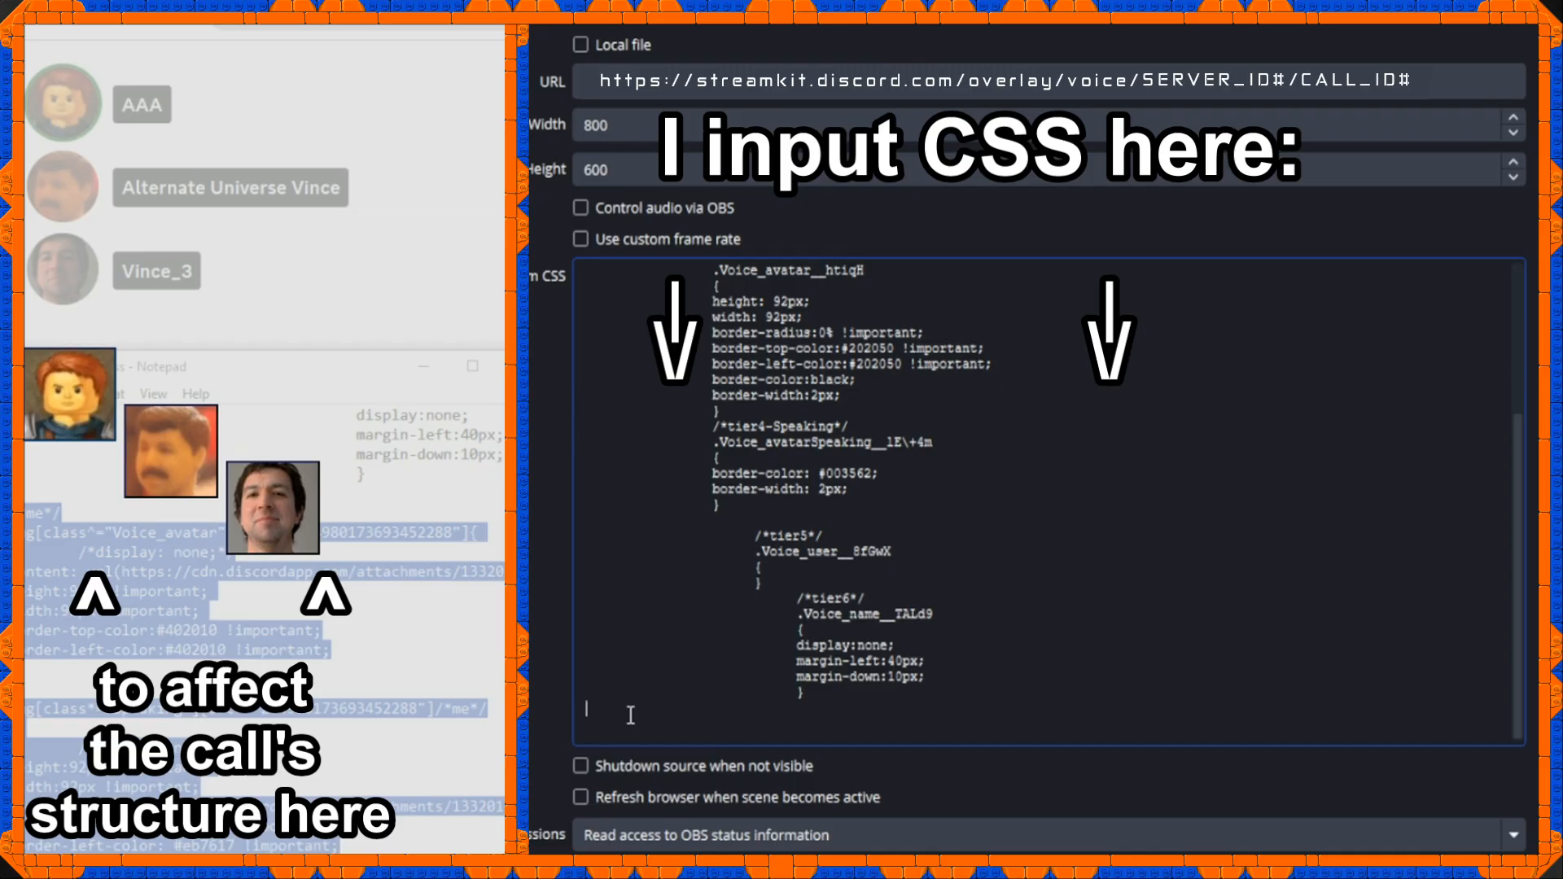
Add the /*me*/ image rules using Vince_blink_resize1.gif for idle and Vince_talk_resize1.gif for speaking, and highlight the idle rule's selector.
{"action": "key", "text": "ctrl+v"}
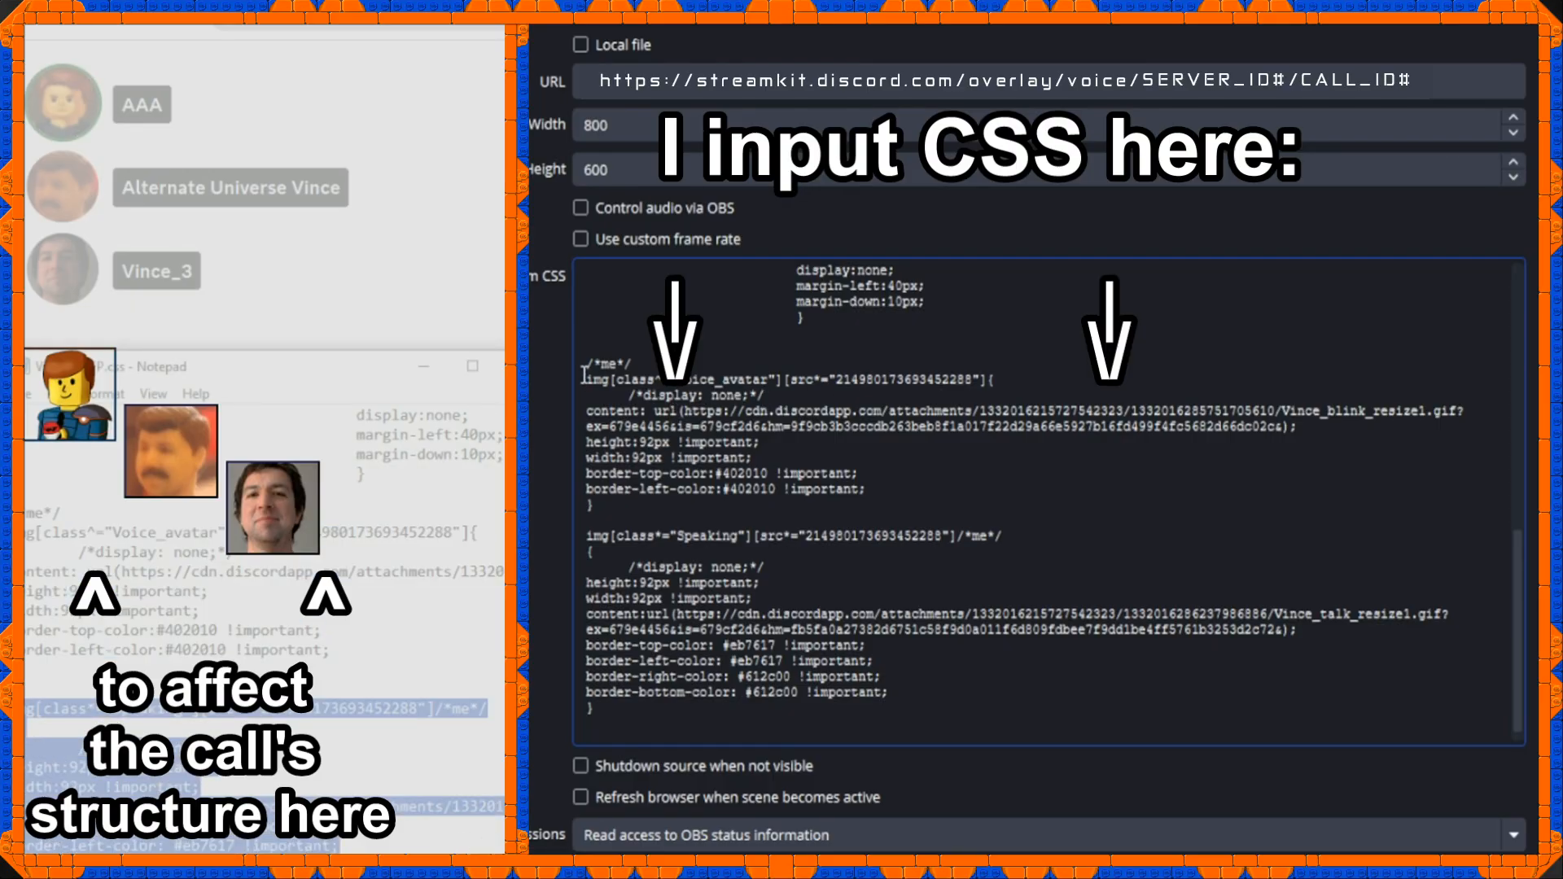
{"action": "left_click_drag", "start_coordinate": [585, 376], "coordinate": [847, 395]}
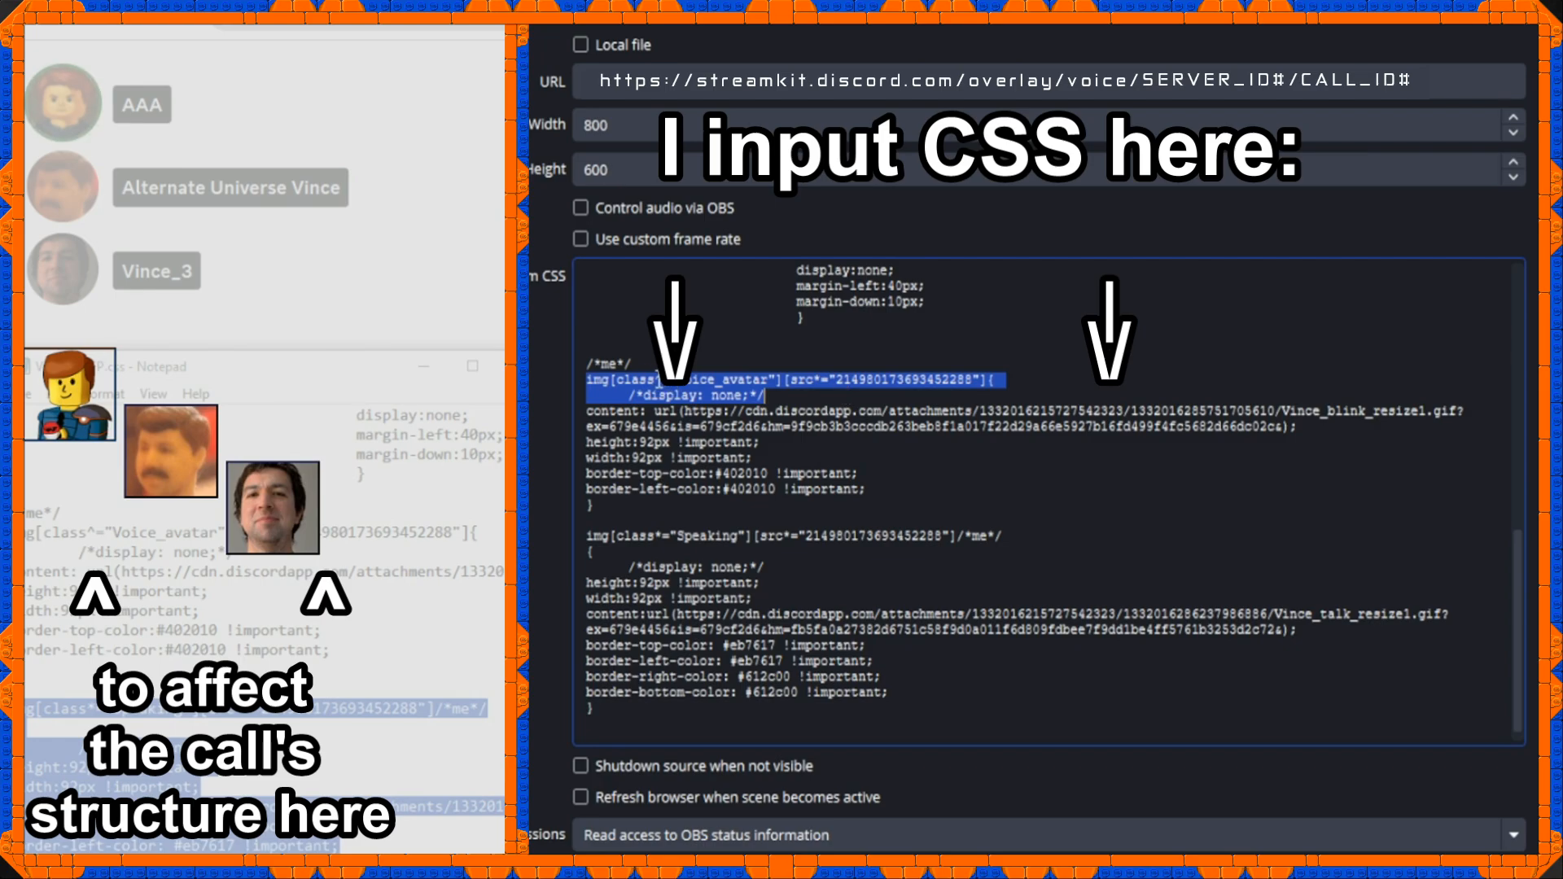
{"action": "left_click", "coordinate": [682, 395]}
{"action": "left_click_drag", "start_coordinate": [777, 396], "coordinate": [553, 375]}
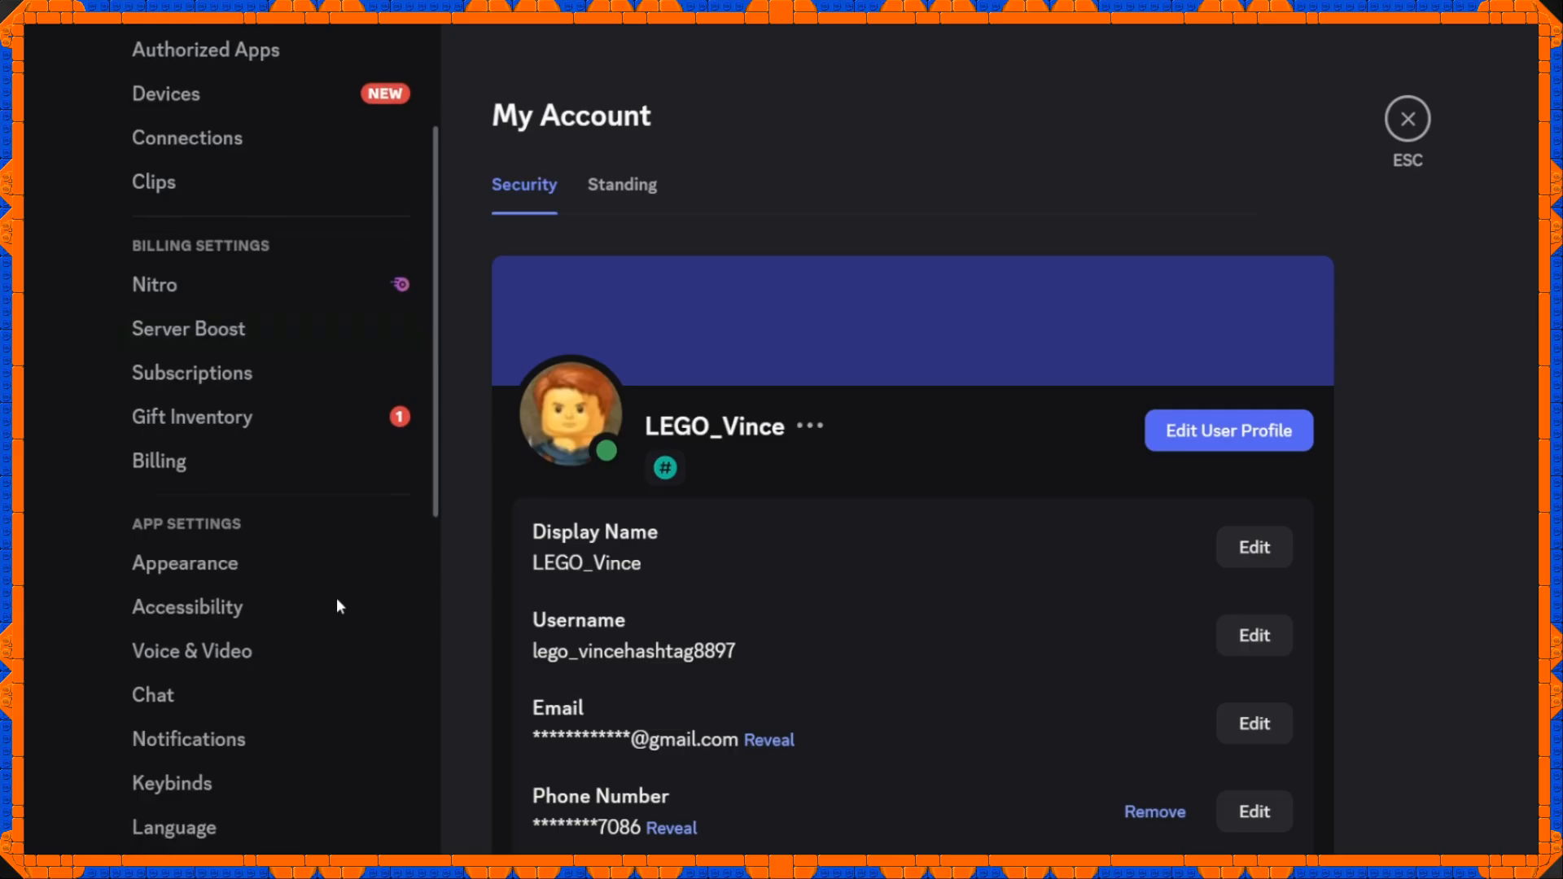
Switch to Discord and open the Advanced section of the user settings.
{"action": "scroll", "coordinate": [335, 597], "scroll_direction": "down", "scroll_amount": 5}
{"action": "scroll", "coordinate": [335, 598], "scroll_direction": "down", "scroll_amount": 1}
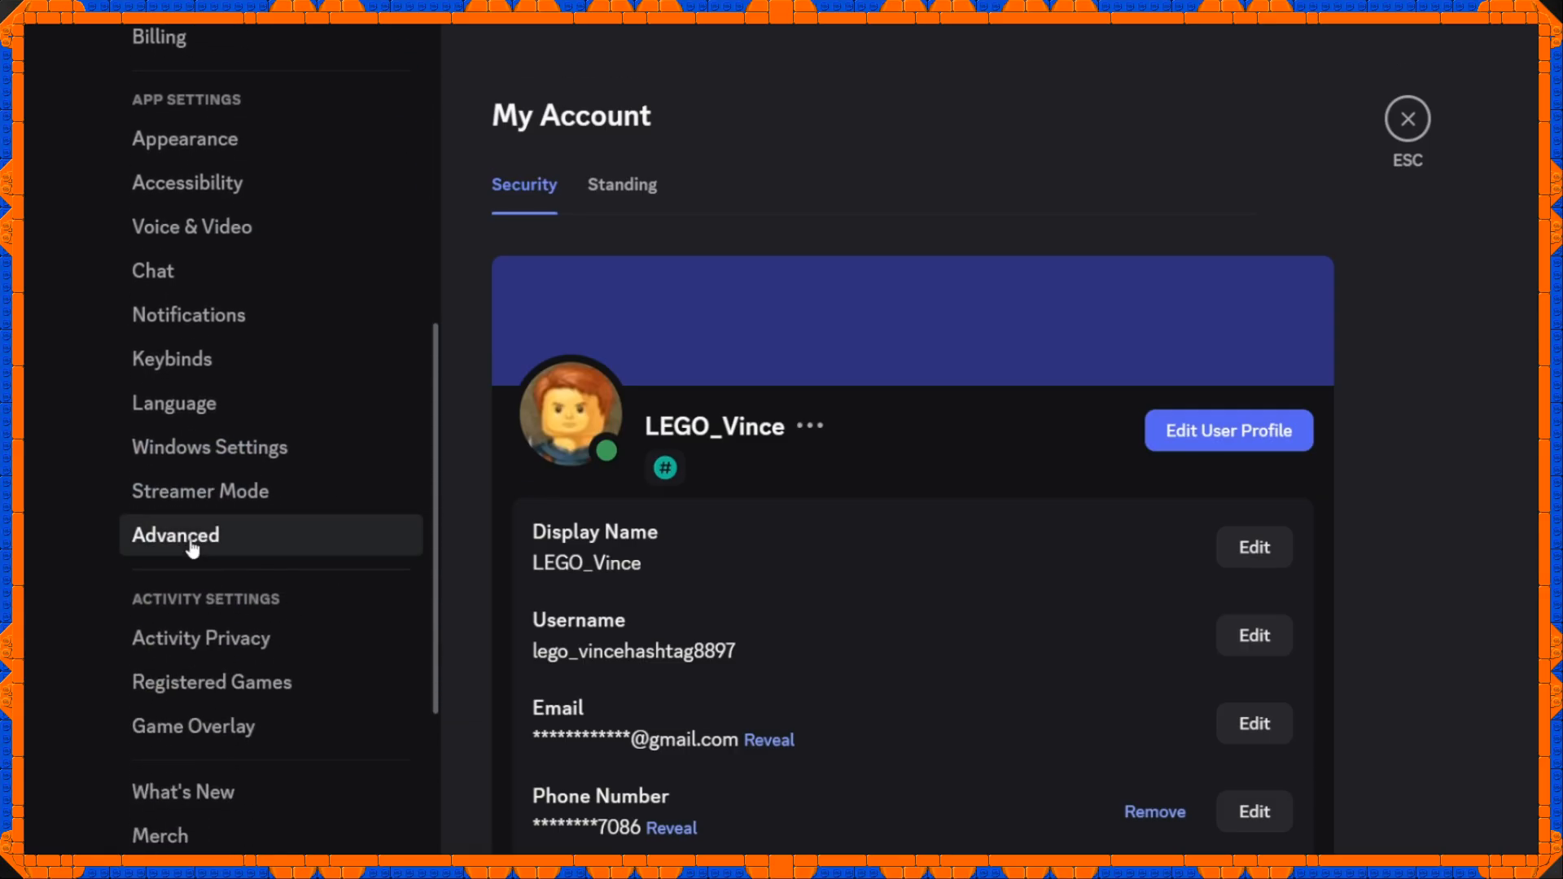
{"action": "left_click", "coordinate": [175, 547]}
{"action": "left_click", "coordinate": [1306, 173]}
{"action": "left_click", "coordinate": [1306, 173]}
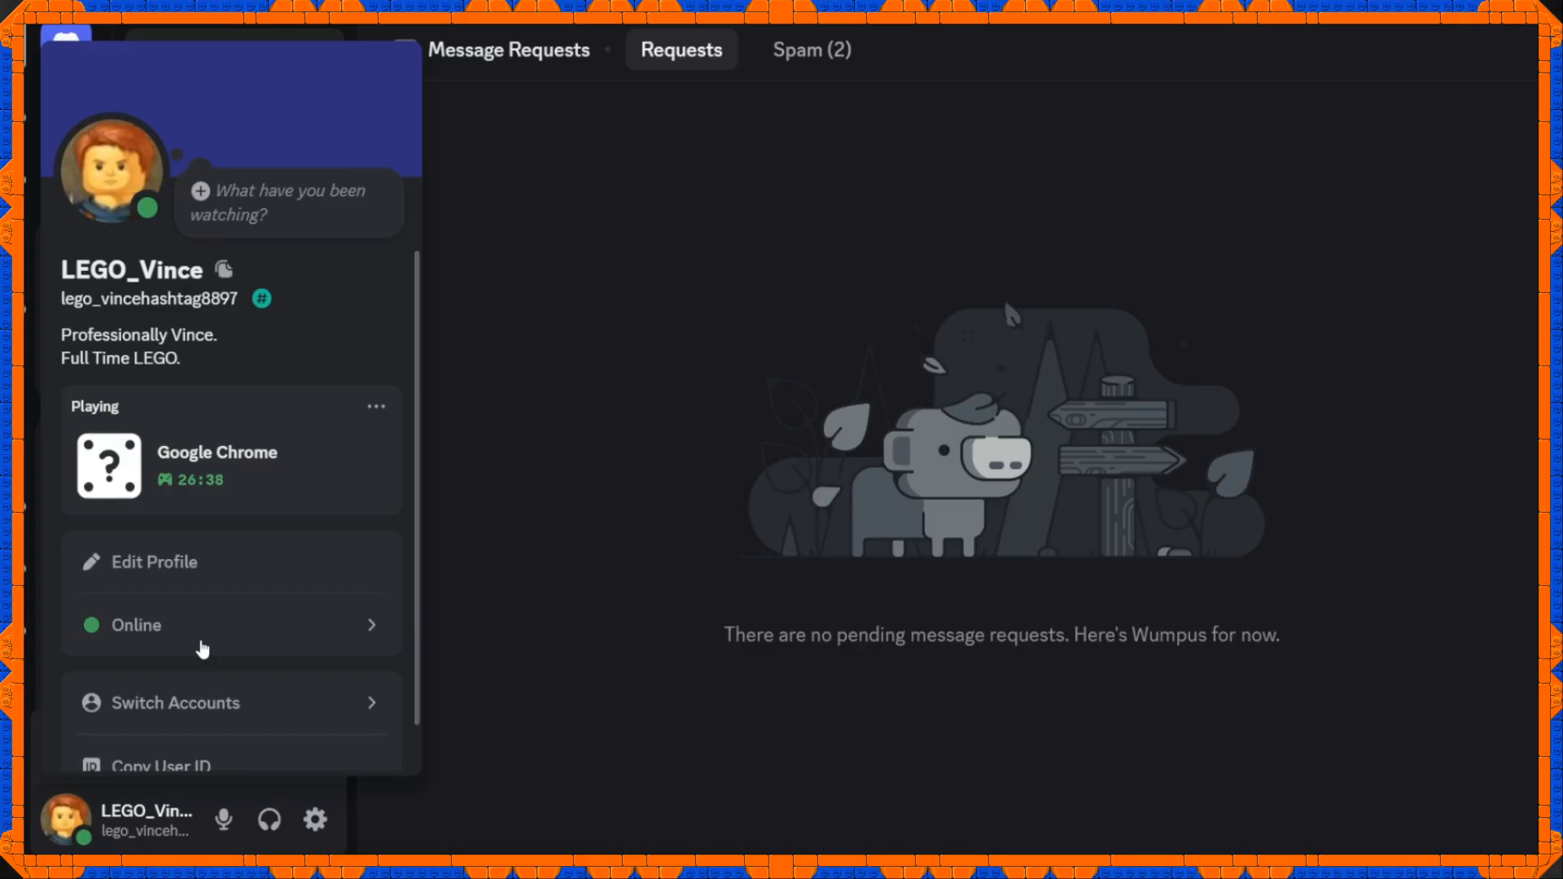
Examine the Discord profile card's user ID entry, the idle rule's image URL and the Speaking rule in the custom CSS.
{"action": "scroll", "coordinate": [227, 627], "scroll_direction": "down", "scroll_amount": 1}
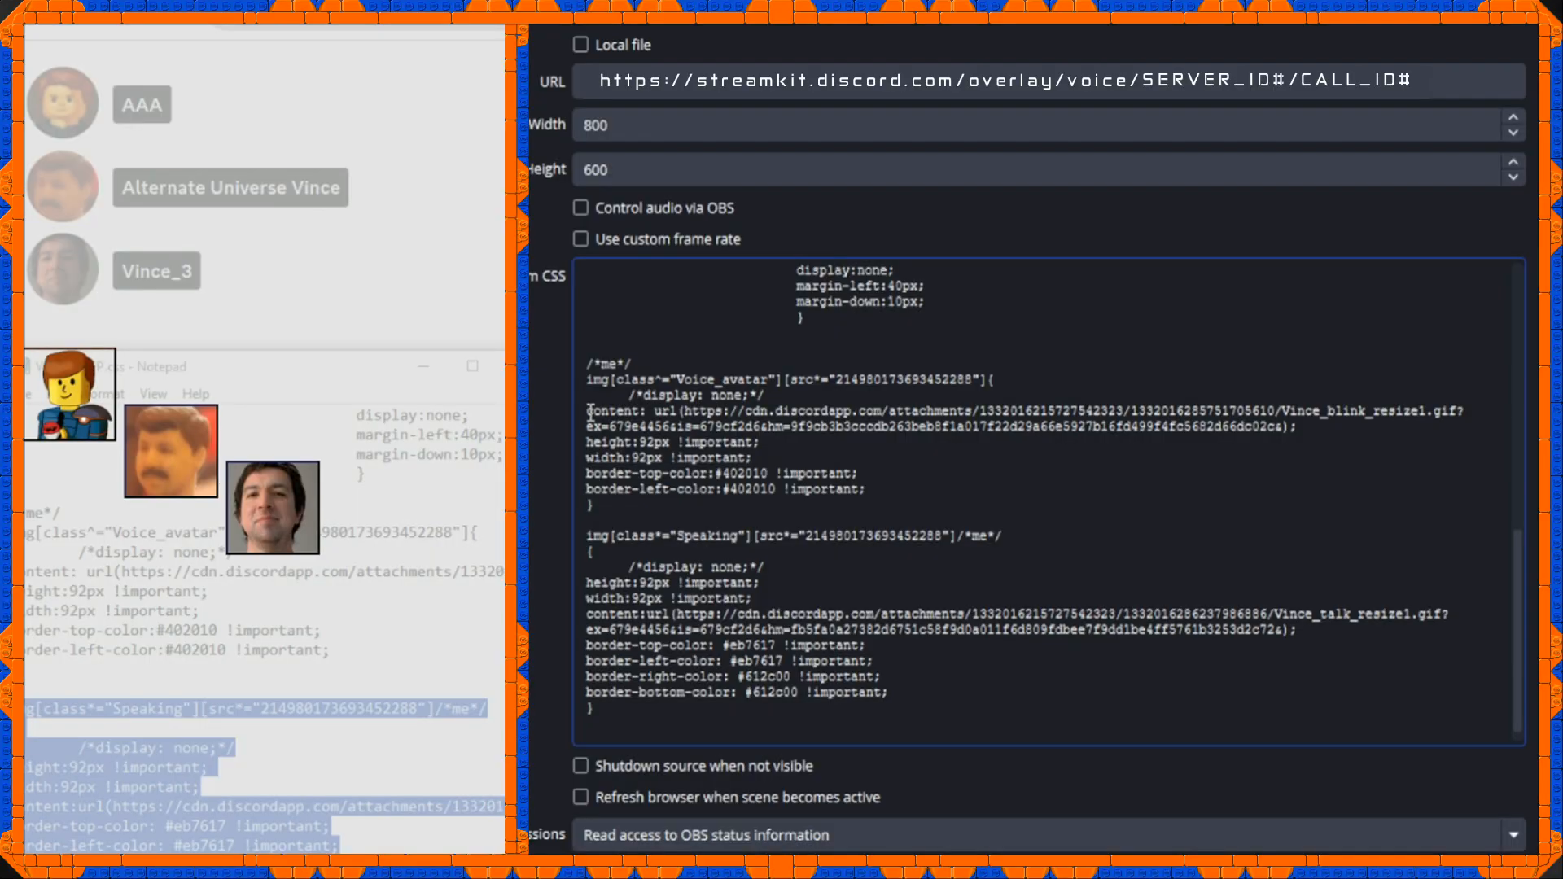
{"action": "left_click_drag", "start_coordinate": [587, 413], "coordinate": [1282, 435]}
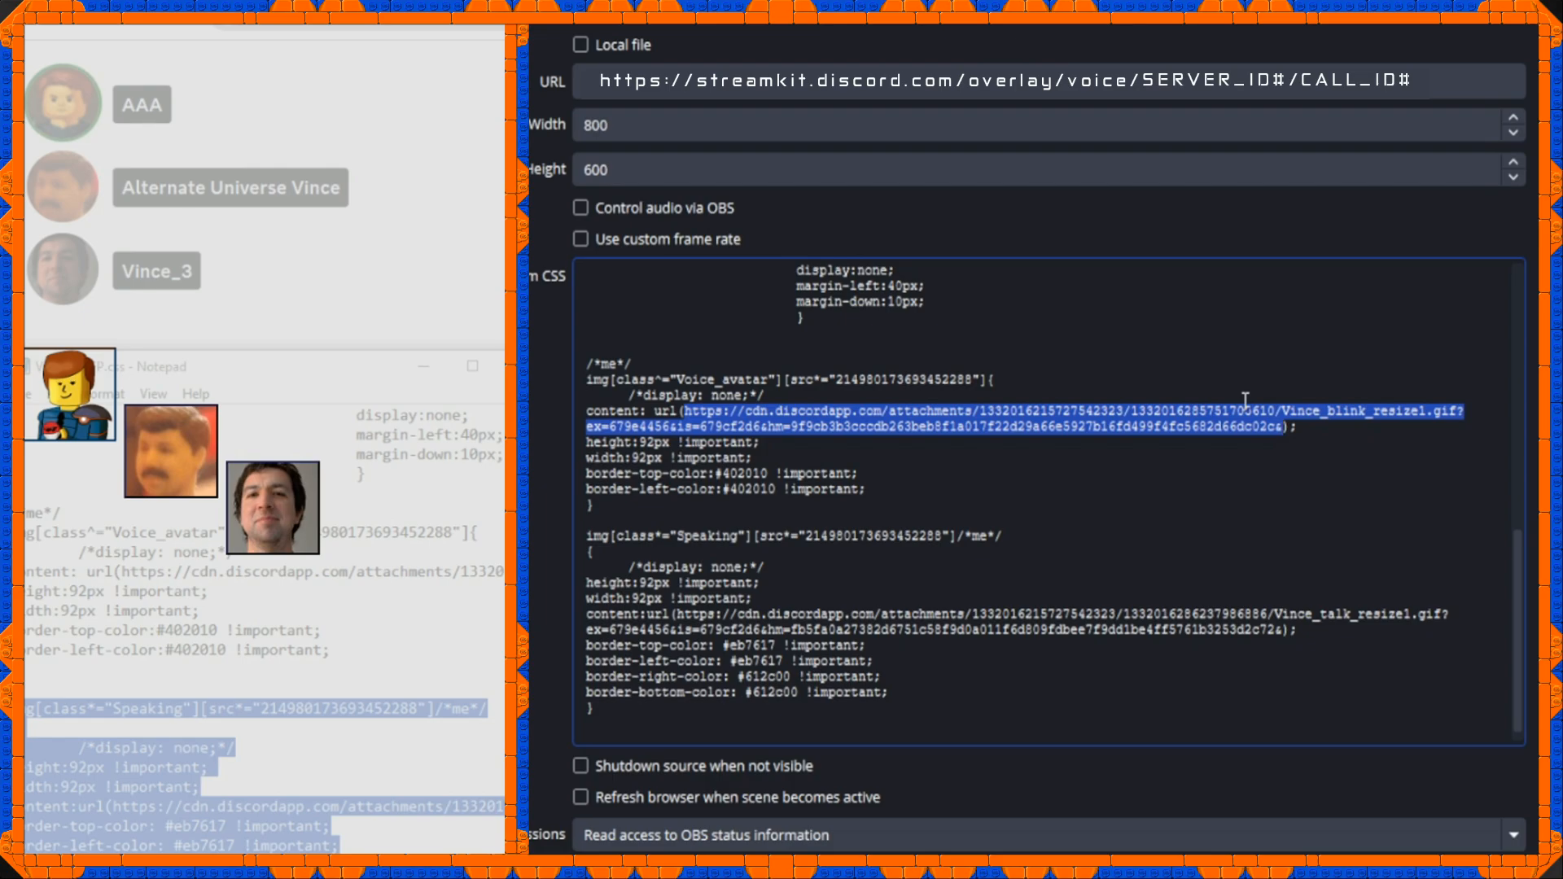
{"action": "left_click", "coordinate": [674, 734]}
{"action": "left_click_drag", "start_coordinate": [675, 734], "coordinate": [556, 539]}
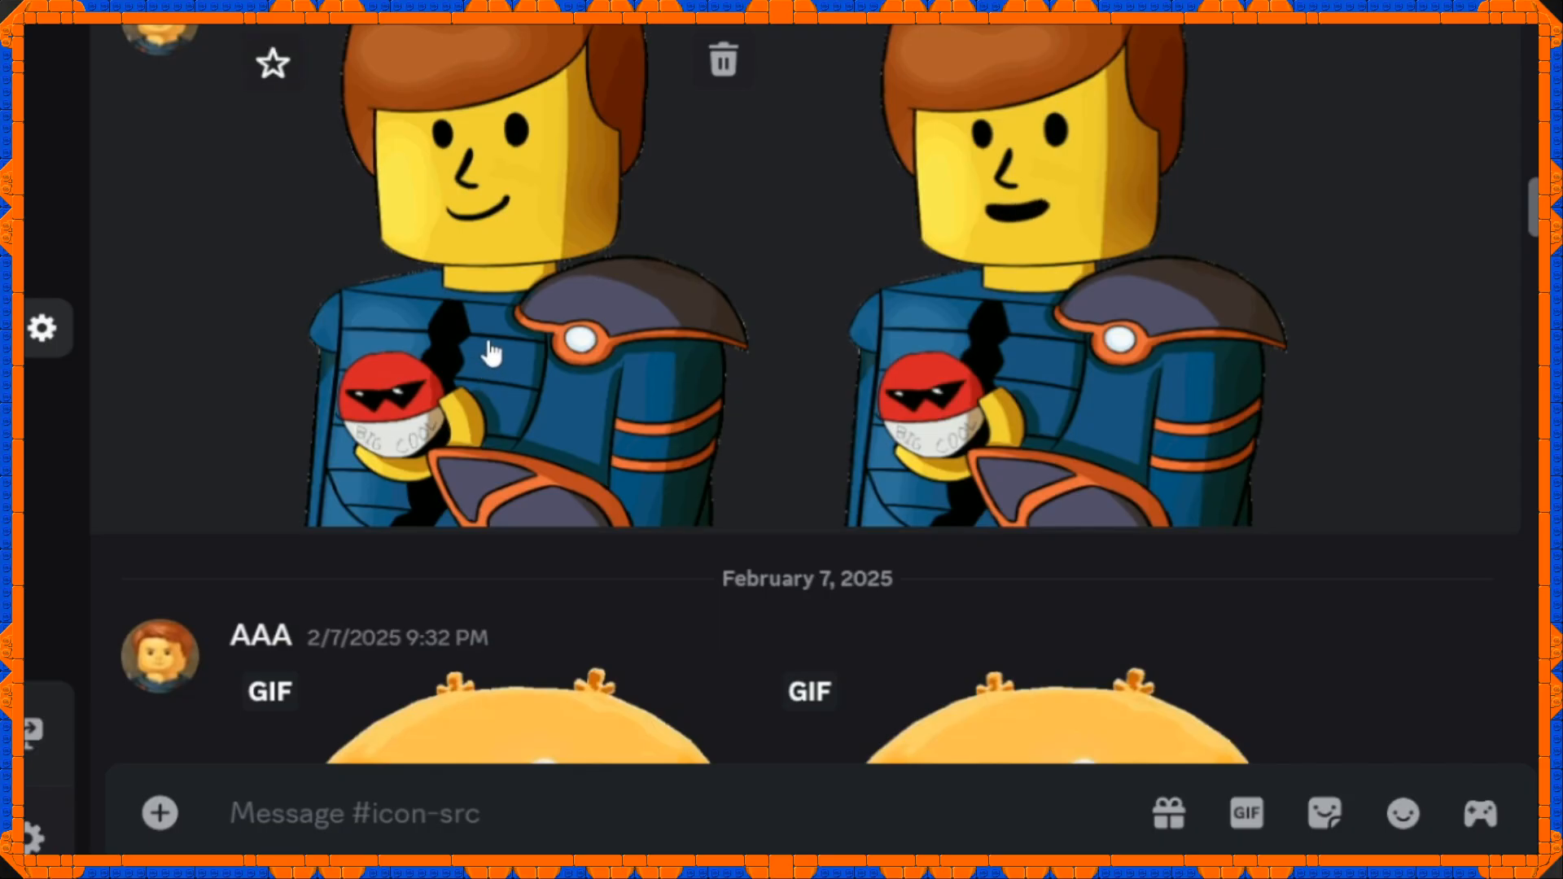
Switch to Discord and copy the link of the avatar image in the icon channel.
{"action": "right_click", "coordinate": [488, 350]}
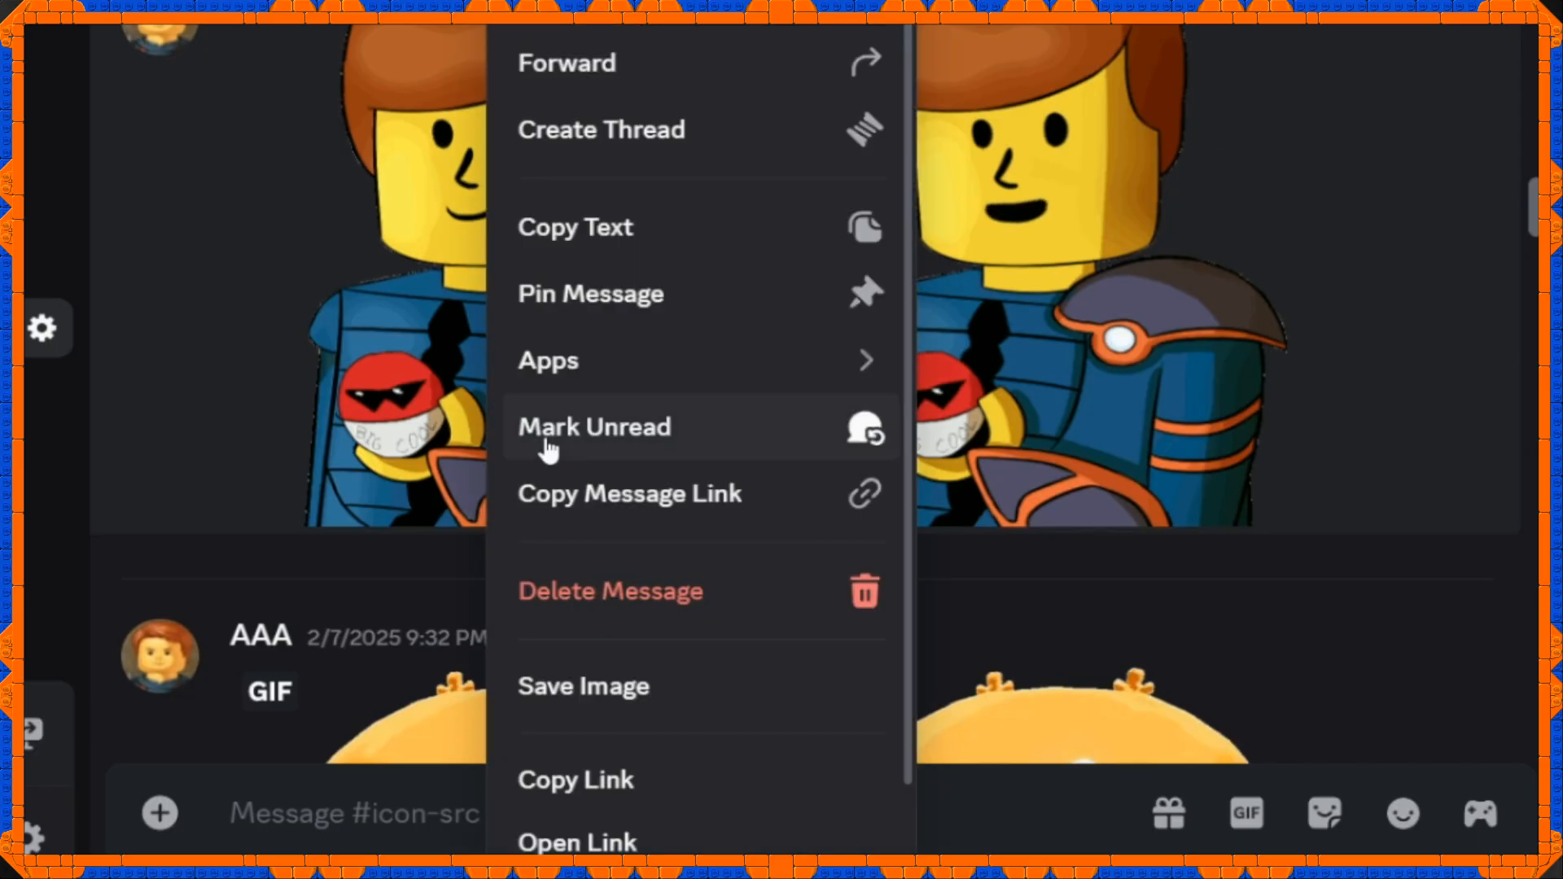
{"action": "left_click", "coordinate": [597, 788]}
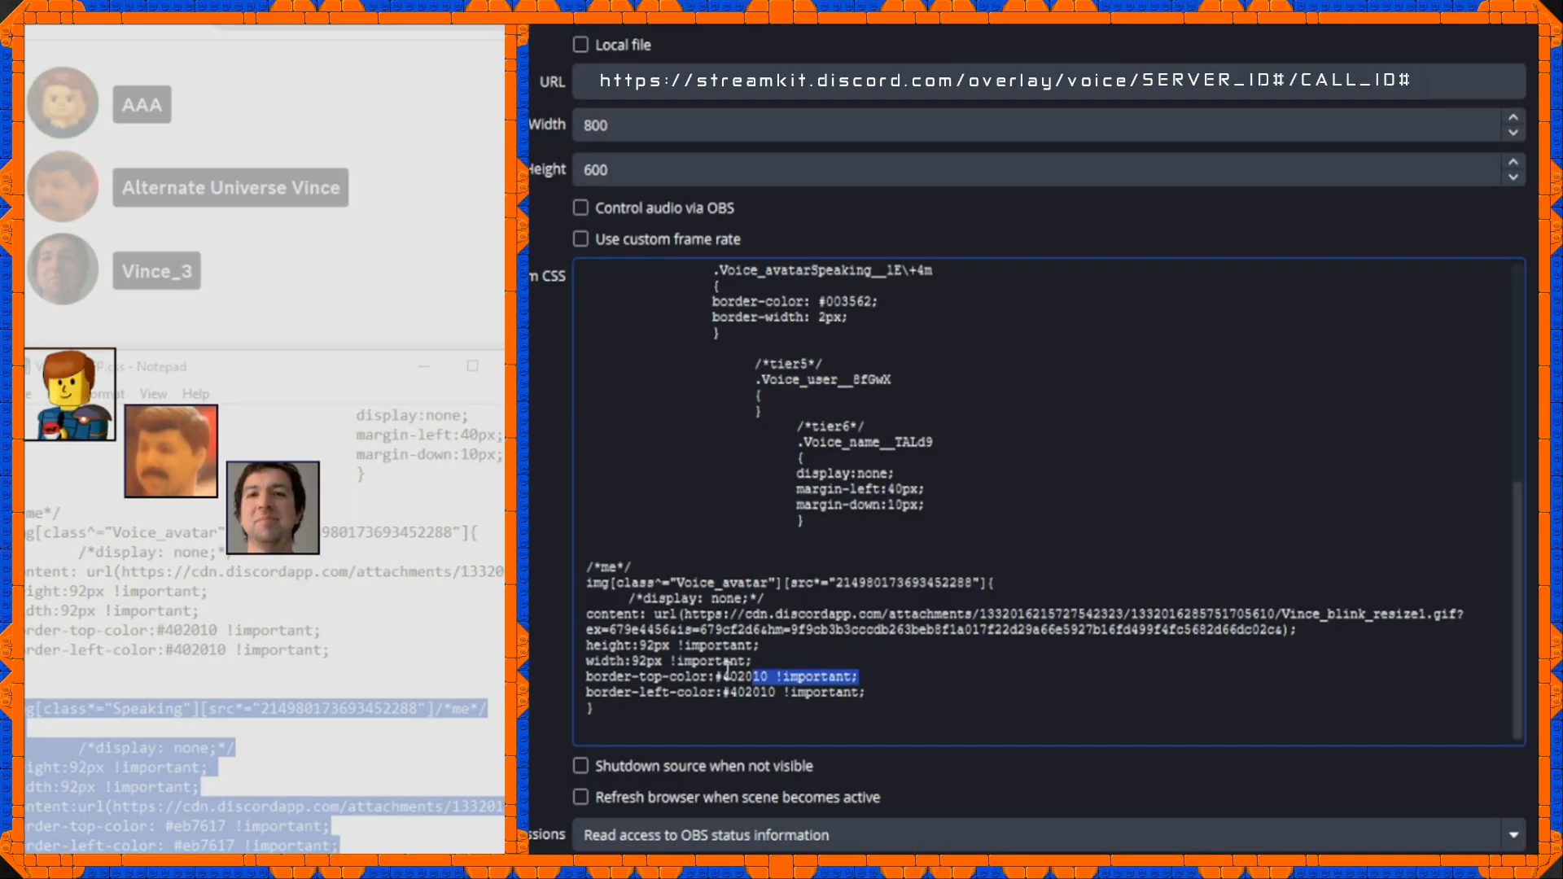
Paste the /*me*/ Speaking rule below the idle rule, using Vince_talk_resize1.gif, top and left borders #eb7617, and right and bottom borders #612c00.
{"action": "left_click", "coordinate": [560, 689]}
{"action": "left_click_drag", "start_coordinate": [560, 689], "coordinate": [558, 672]}
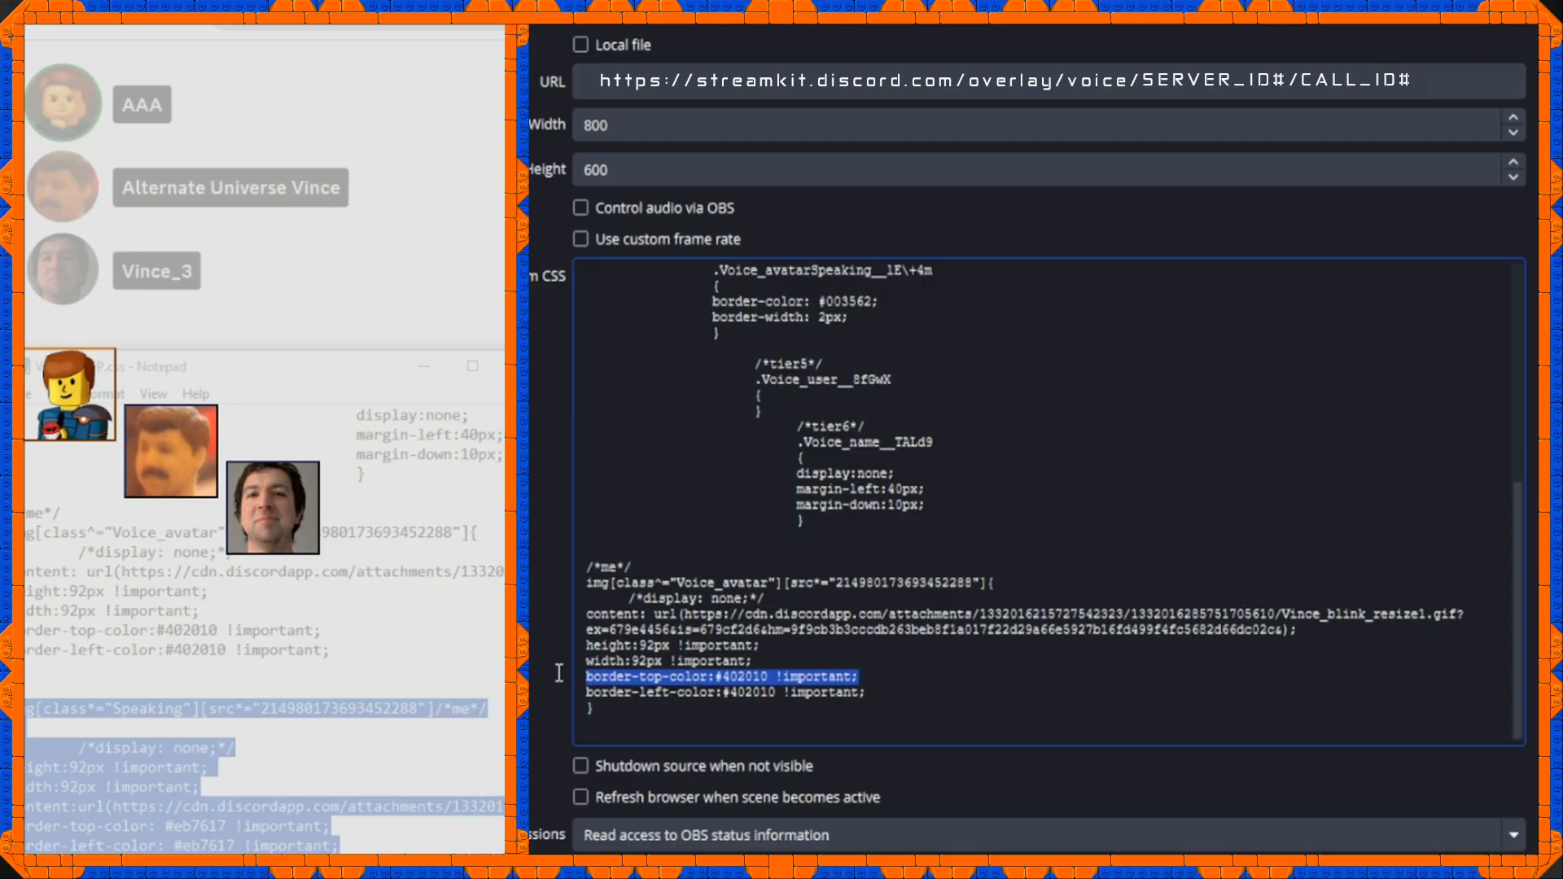
{"action": "left_click", "coordinate": [724, 677]}
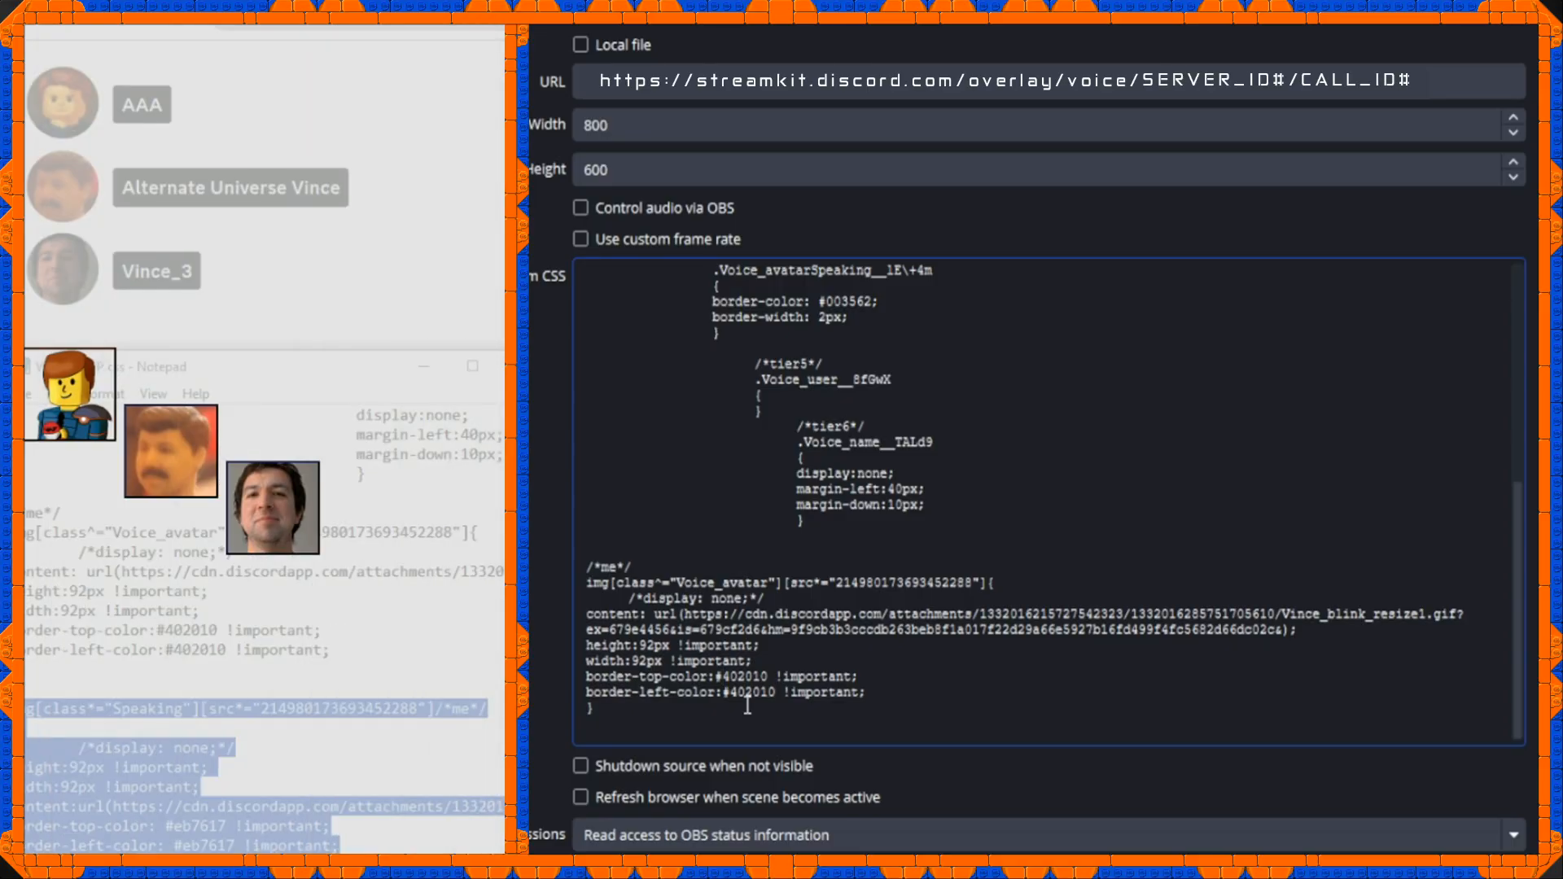
{"action": "key", "text": "ctrl+v"}
{"action": "left_click_drag", "start_coordinate": [592, 554], "coordinate": [967, 556]}
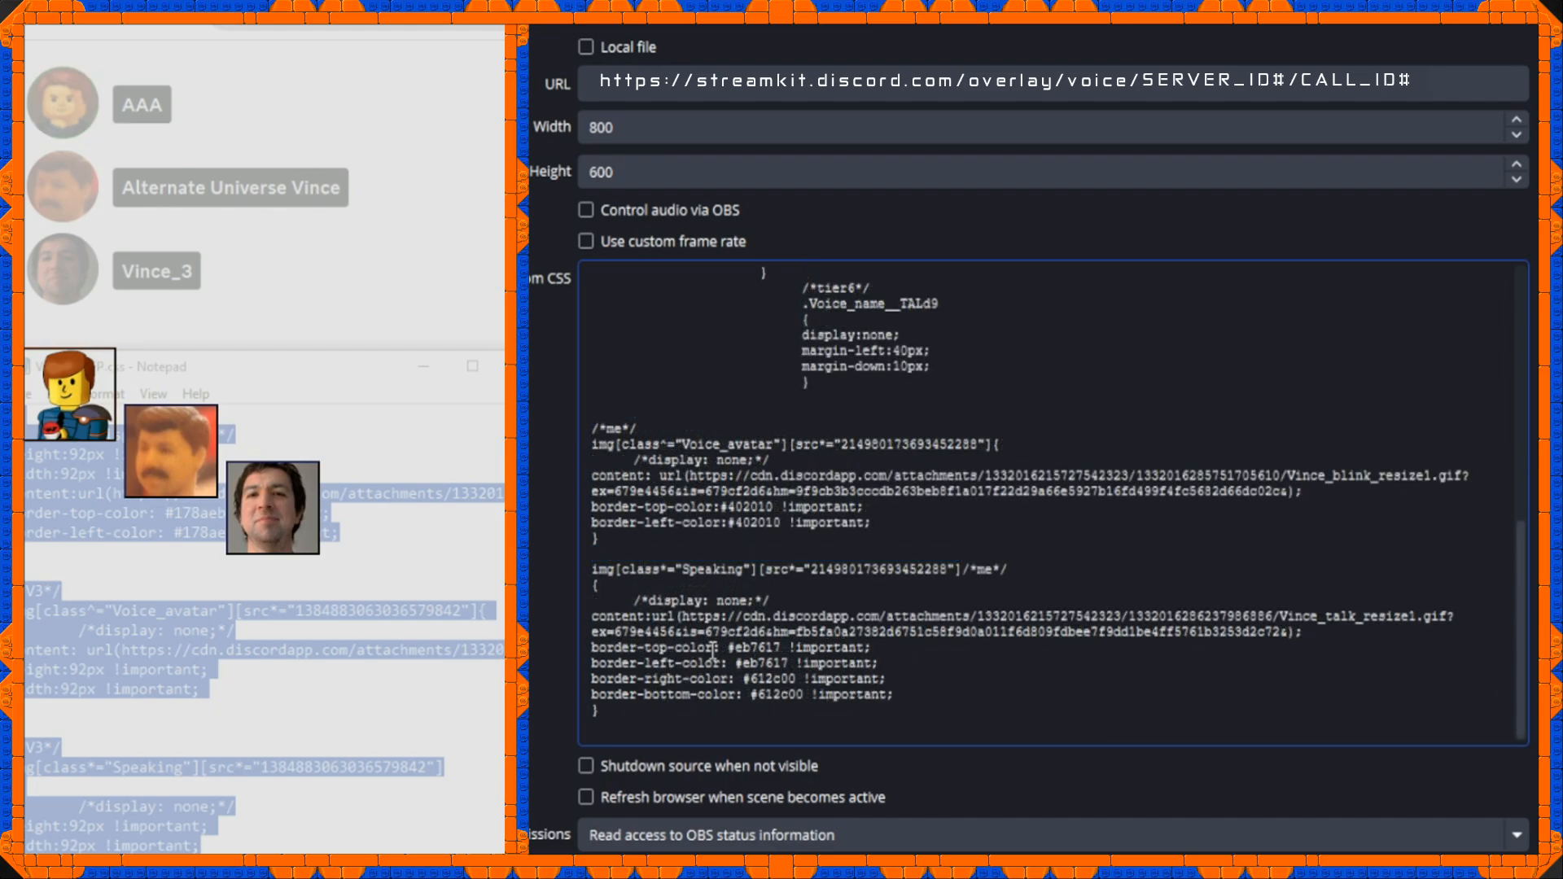
{"action": "left_click_drag", "start_coordinate": [593, 649], "coordinate": [916, 691]}
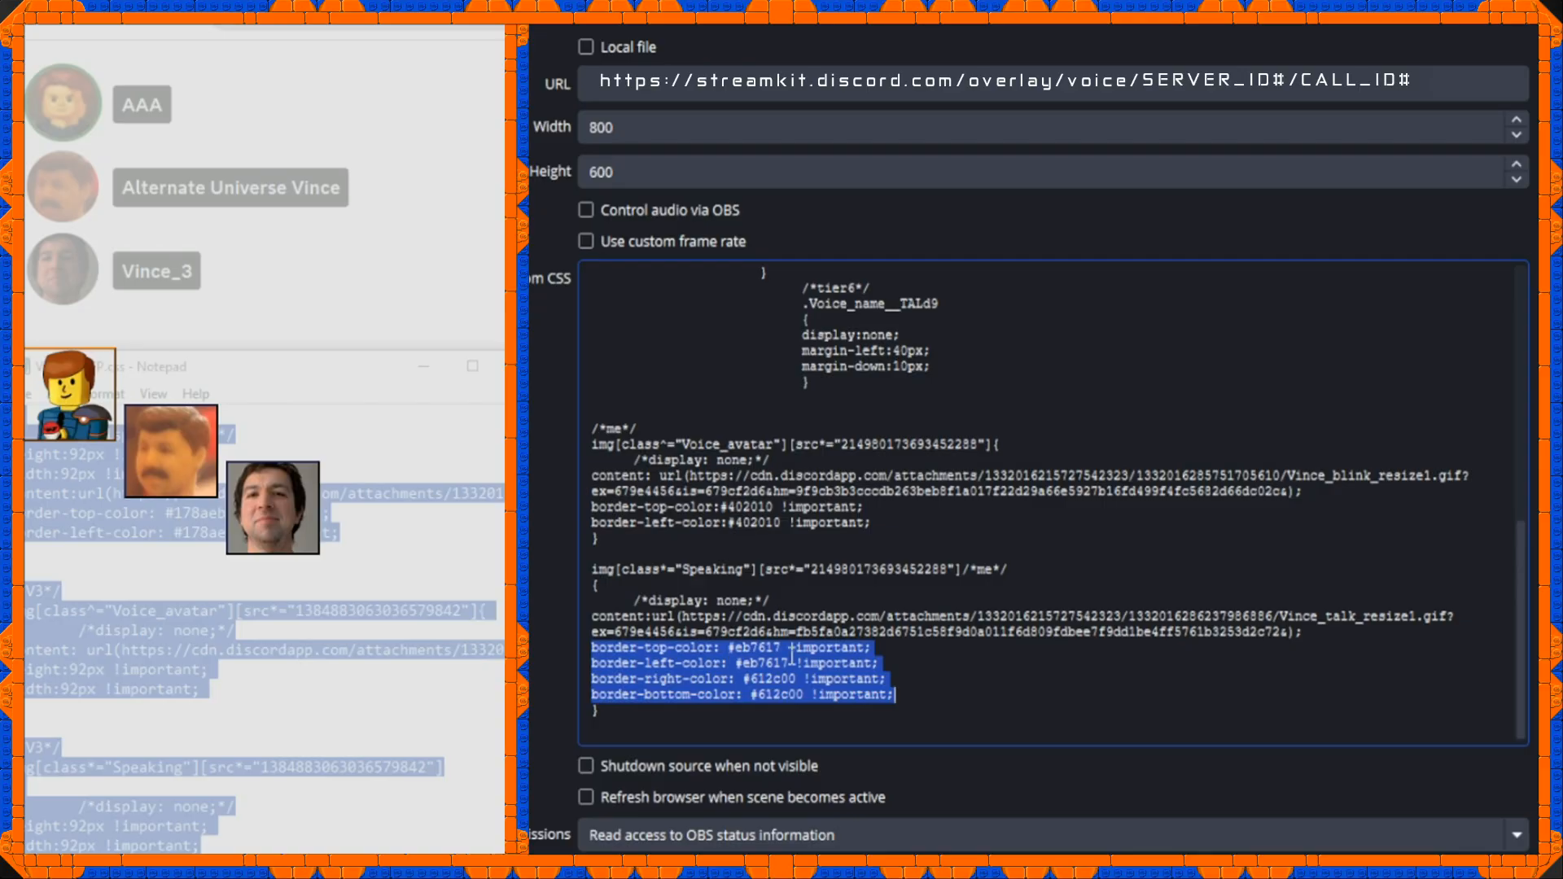
{"action": "left_click_drag", "start_coordinate": [755, 654], "coordinate": [774, 679]}
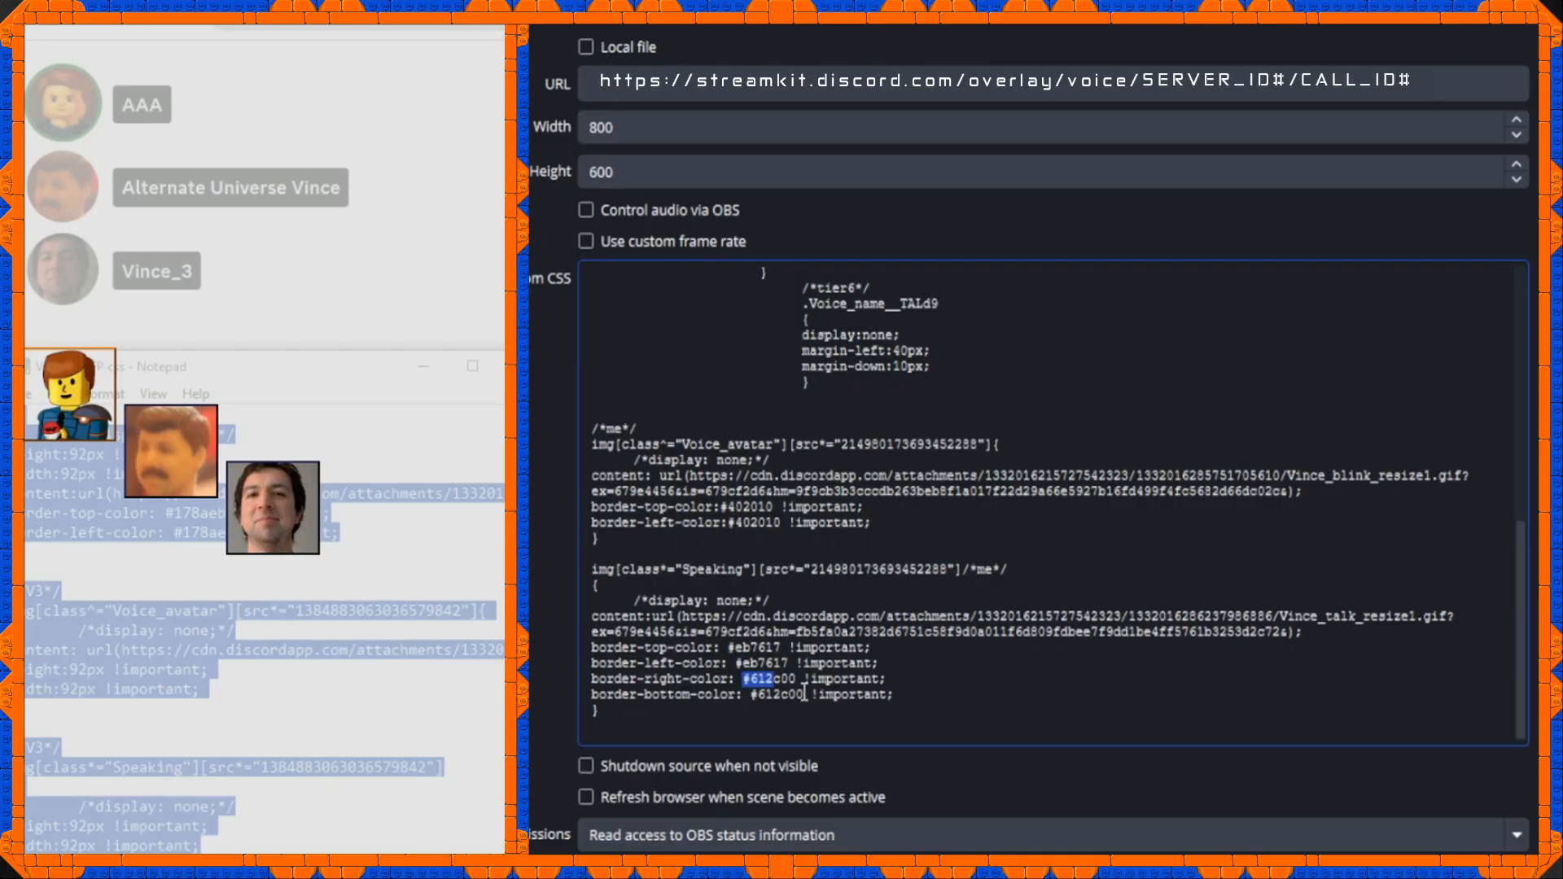
Review the V2 user's image rules in the custom CSS, including the firelance_blink.gif content URL.
{"action": "scroll", "coordinate": [729, 540], "scroll_direction": "up", "scroll_amount": 2}
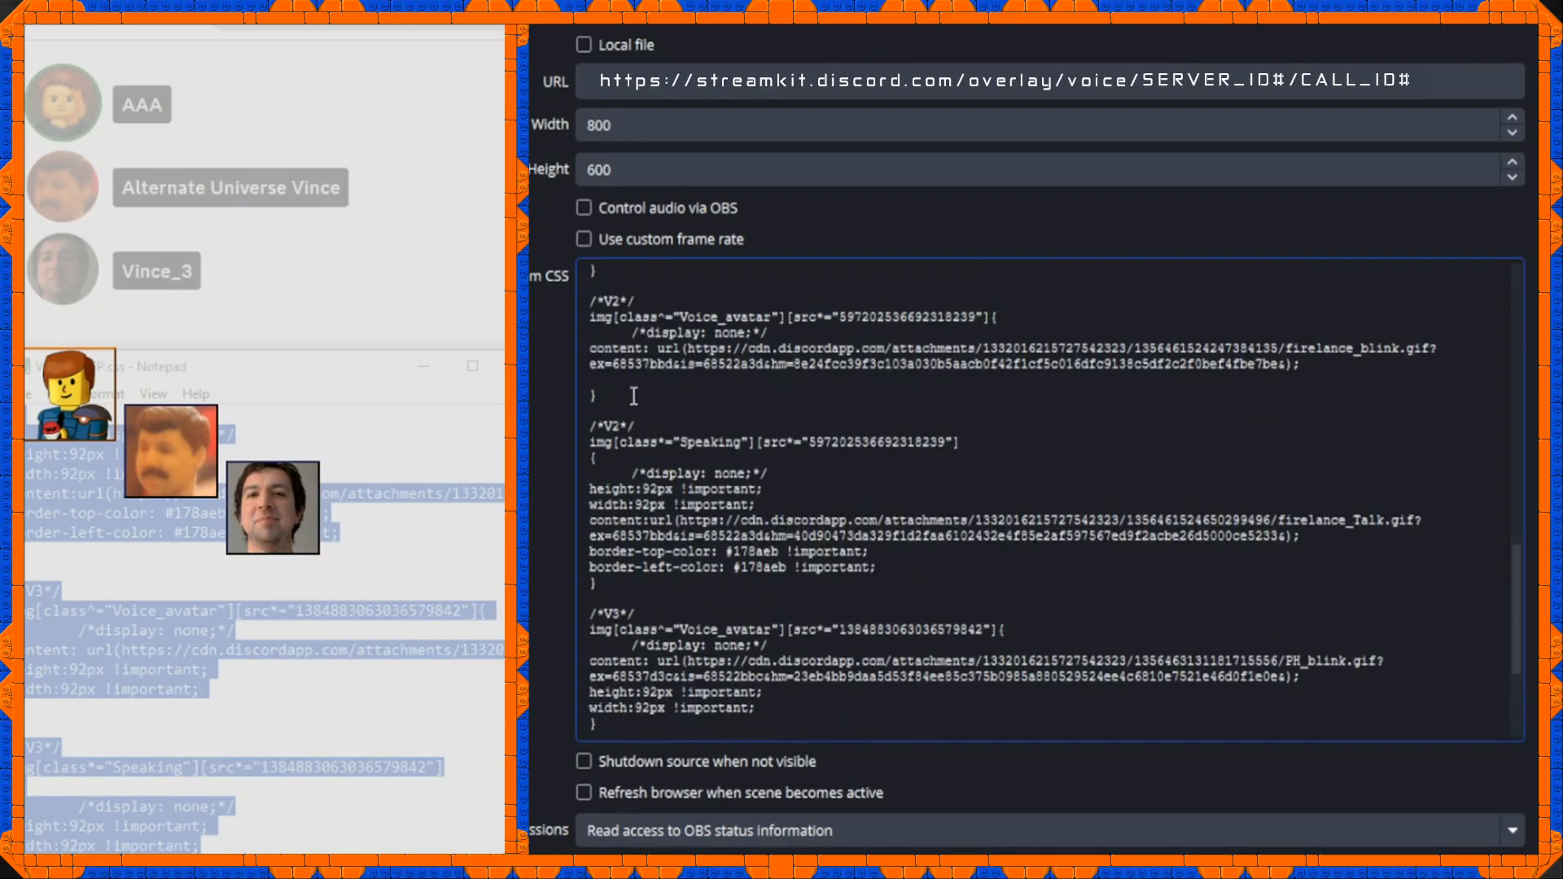
{"action": "left_click_drag", "start_coordinate": [591, 293], "coordinate": [665, 334]}
{"action": "left_click", "coordinate": [612, 303]}
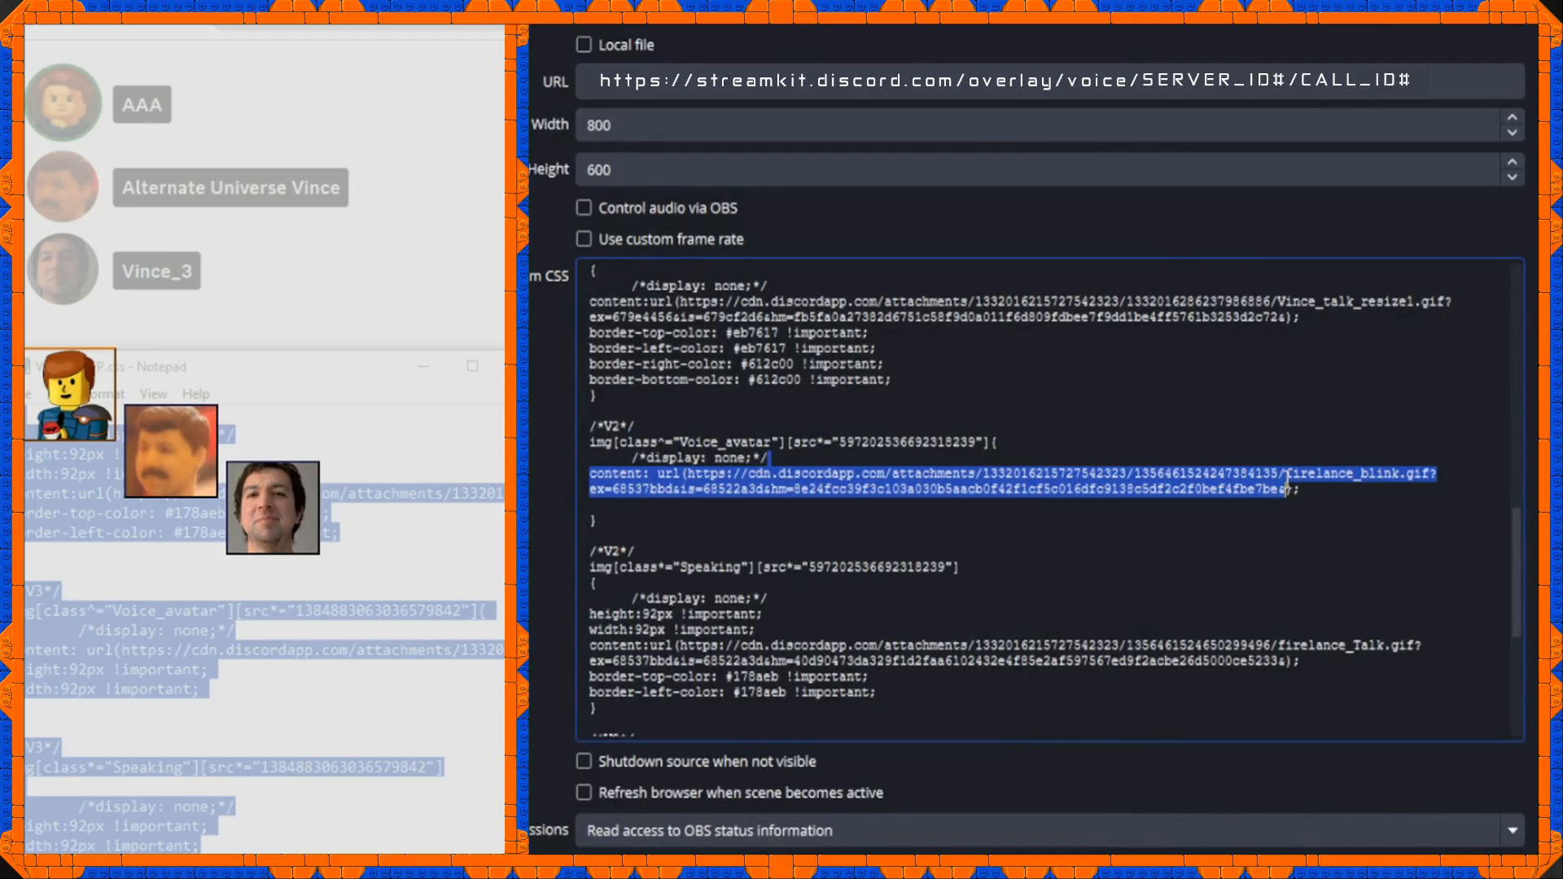
{"action": "scroll", "coordinate": [1181, 464], "scroll_direction": "up", "scroll_amount": 2}
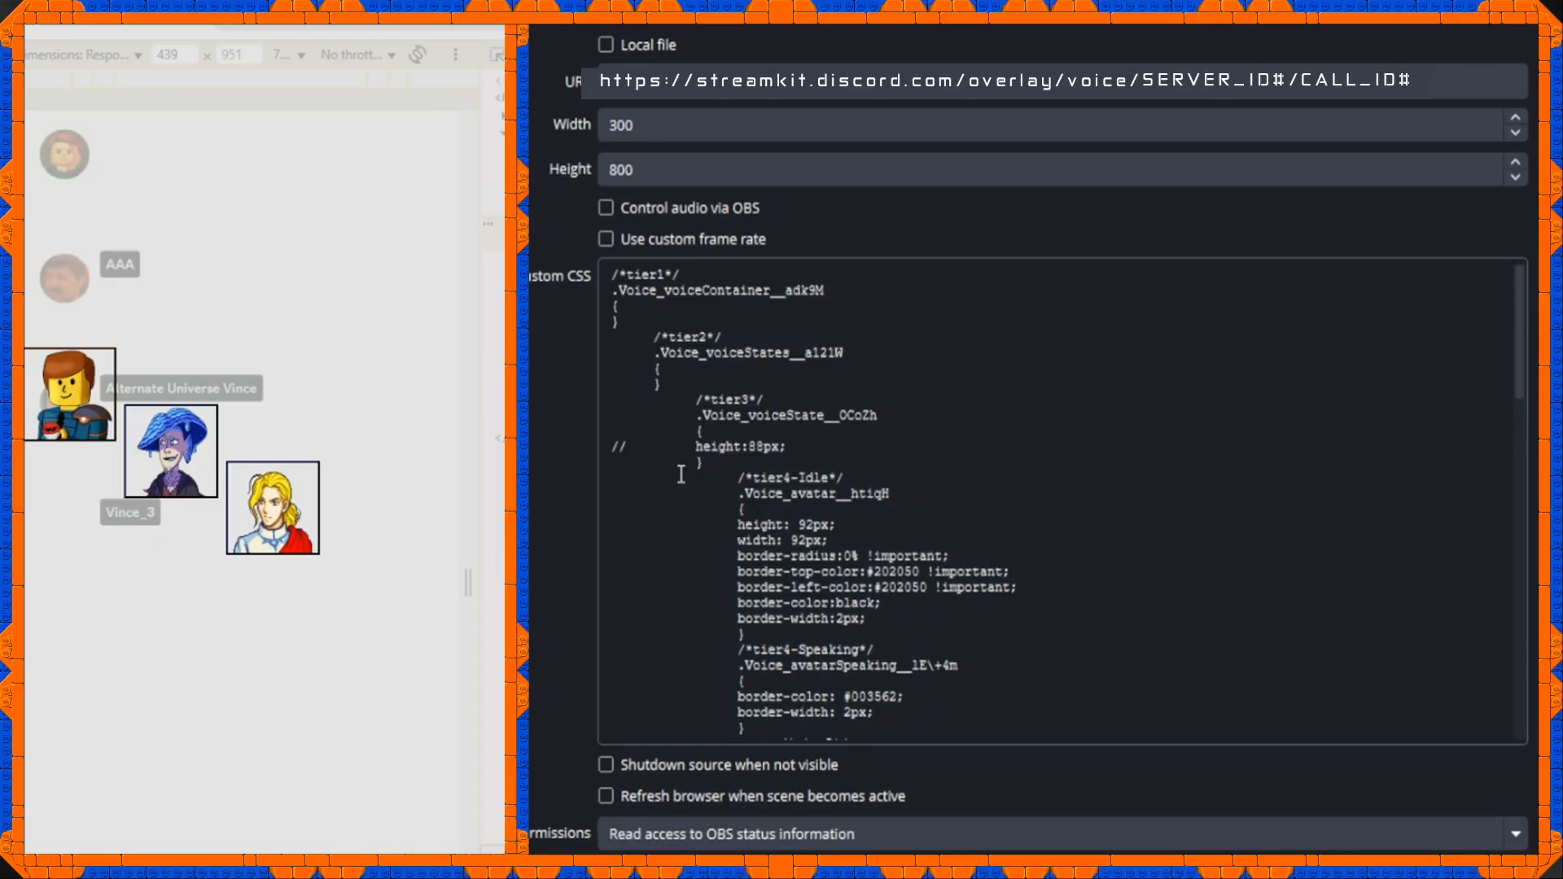
Remove the // in front of height:88px in the tier3 rule and change the browser source's width.
{"action": "left_click", "coordinate": [633, 453]}
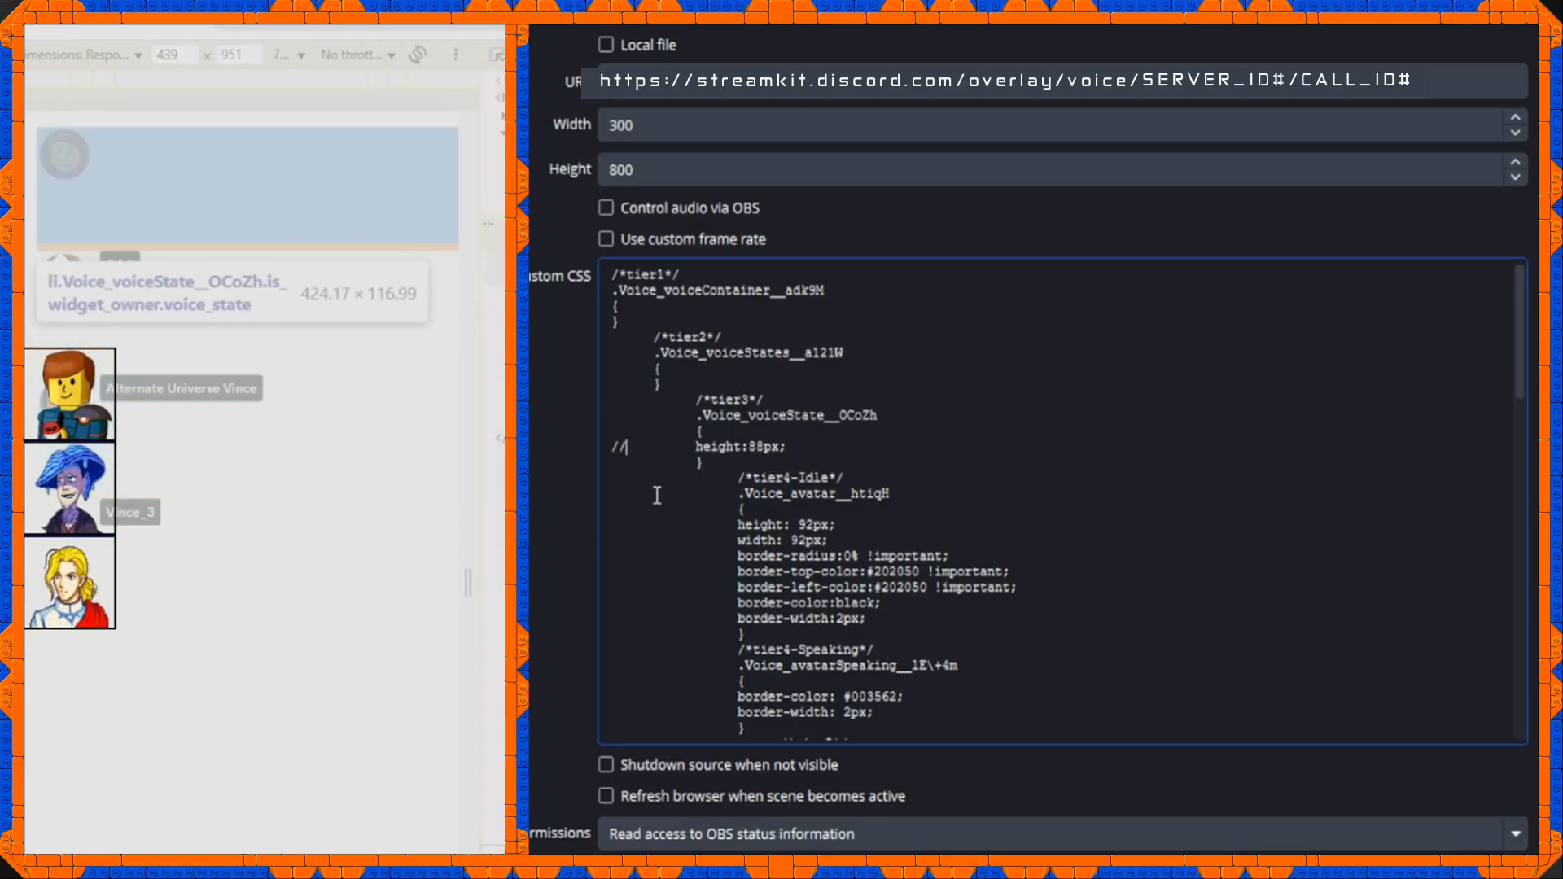
{"action": "key", "text": "BackSpace"}
{"action": "key", "text": "BackSpace"}
{"action": "key", "text": "BackSpace"}
{"action": "key", "text": "Return"}
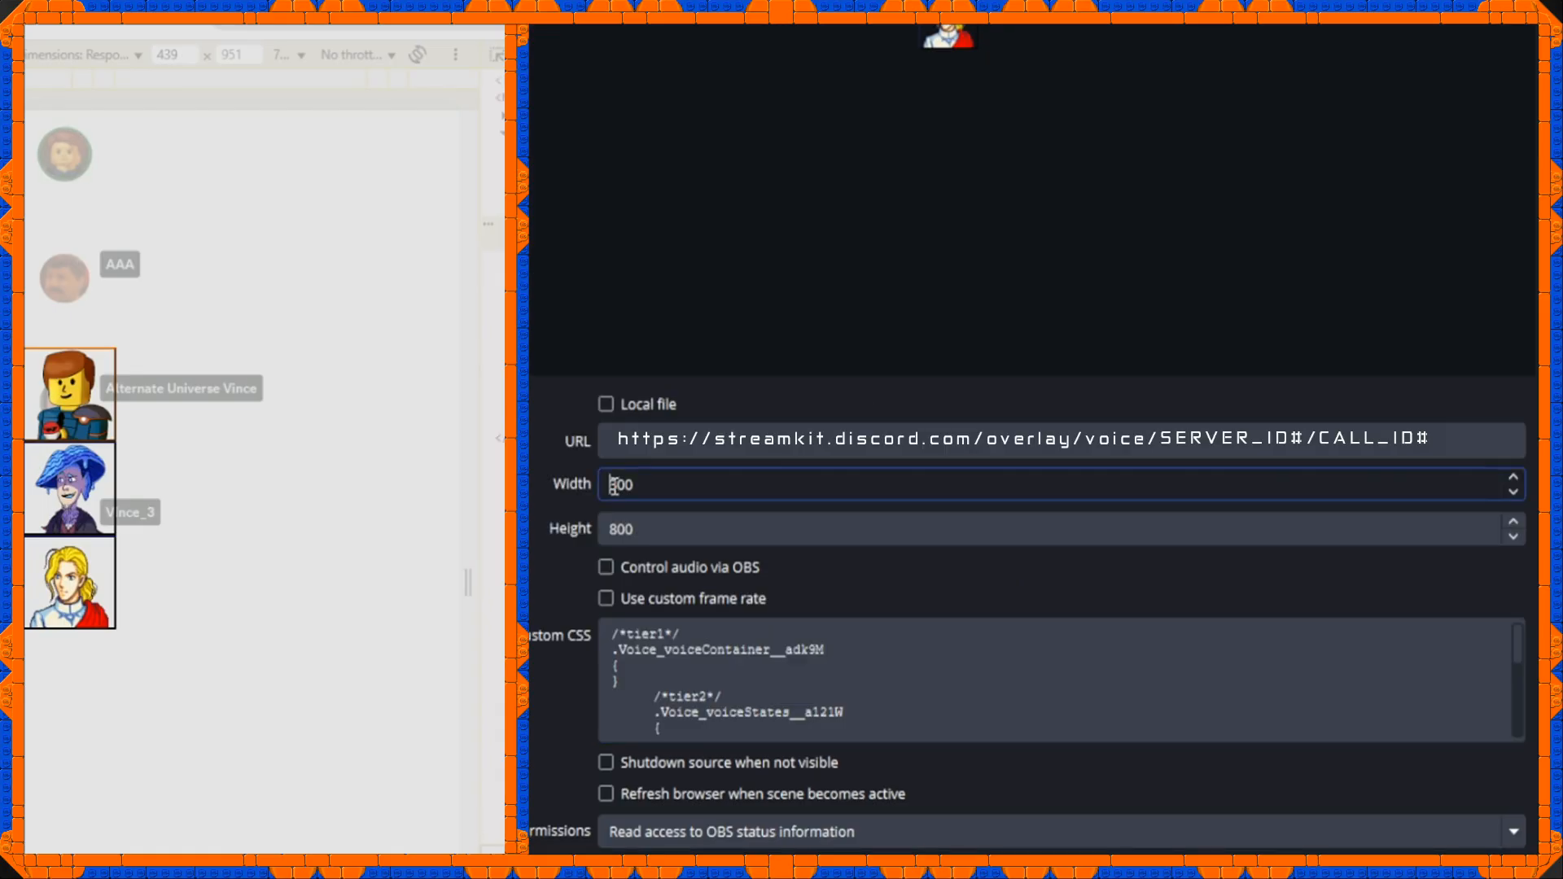
{"action": "left_click_drag", "start_coordinate": [613, 487], "coordinate": [621, 488]}
{"action": "type", "text": "13"}
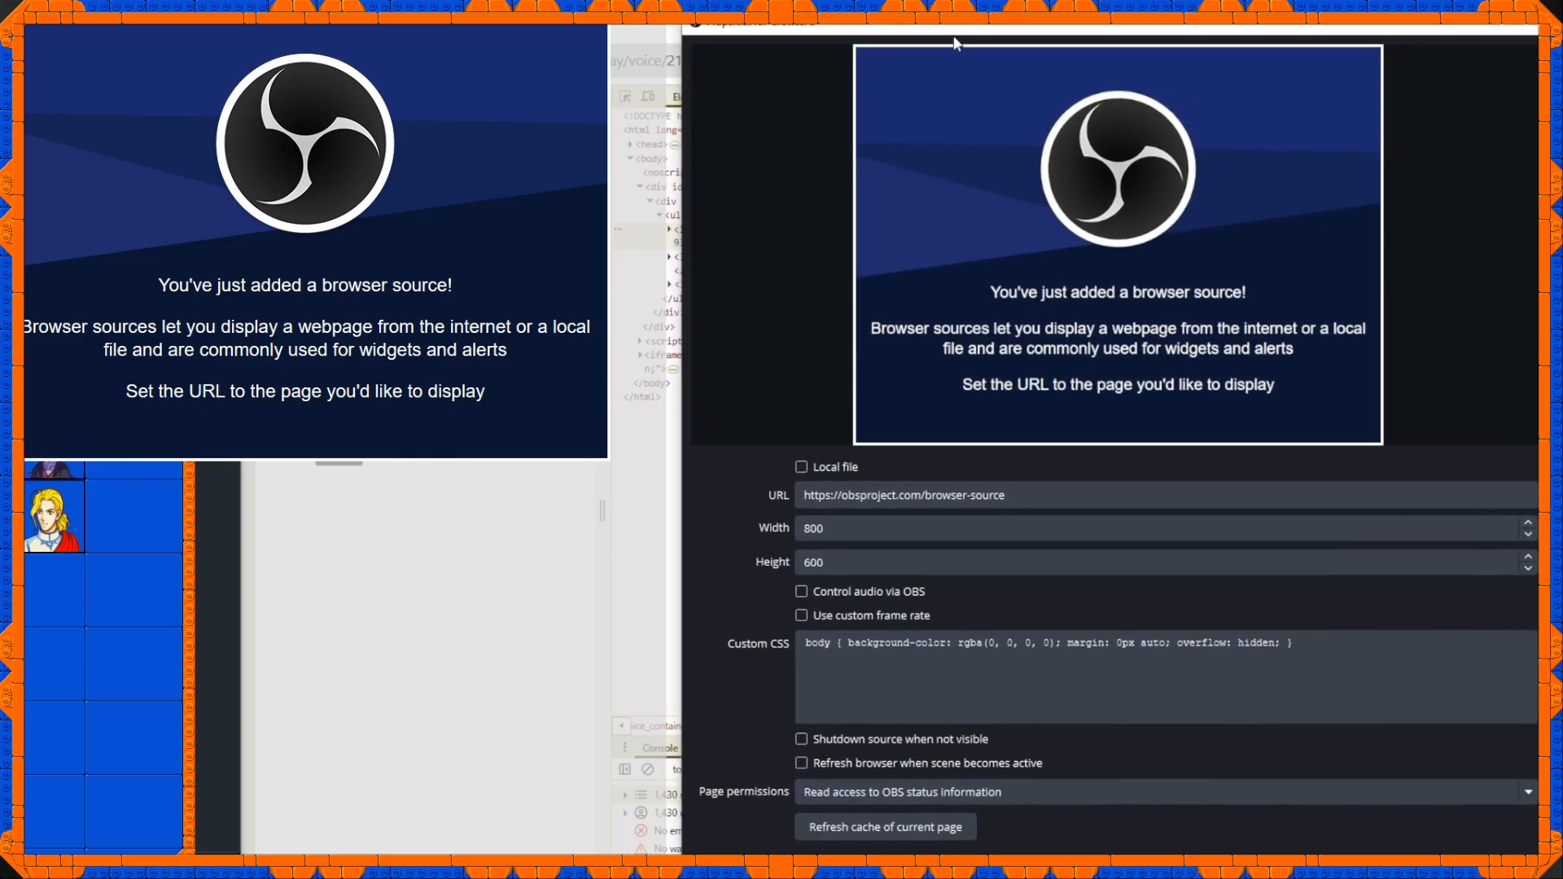
Move the Browser 2 properties window out of the way and reposition the new browser source on the canvas.
{"action": "left_click_drag", "start_coordinate": [955, 42], "coordinate": [961, 34]}
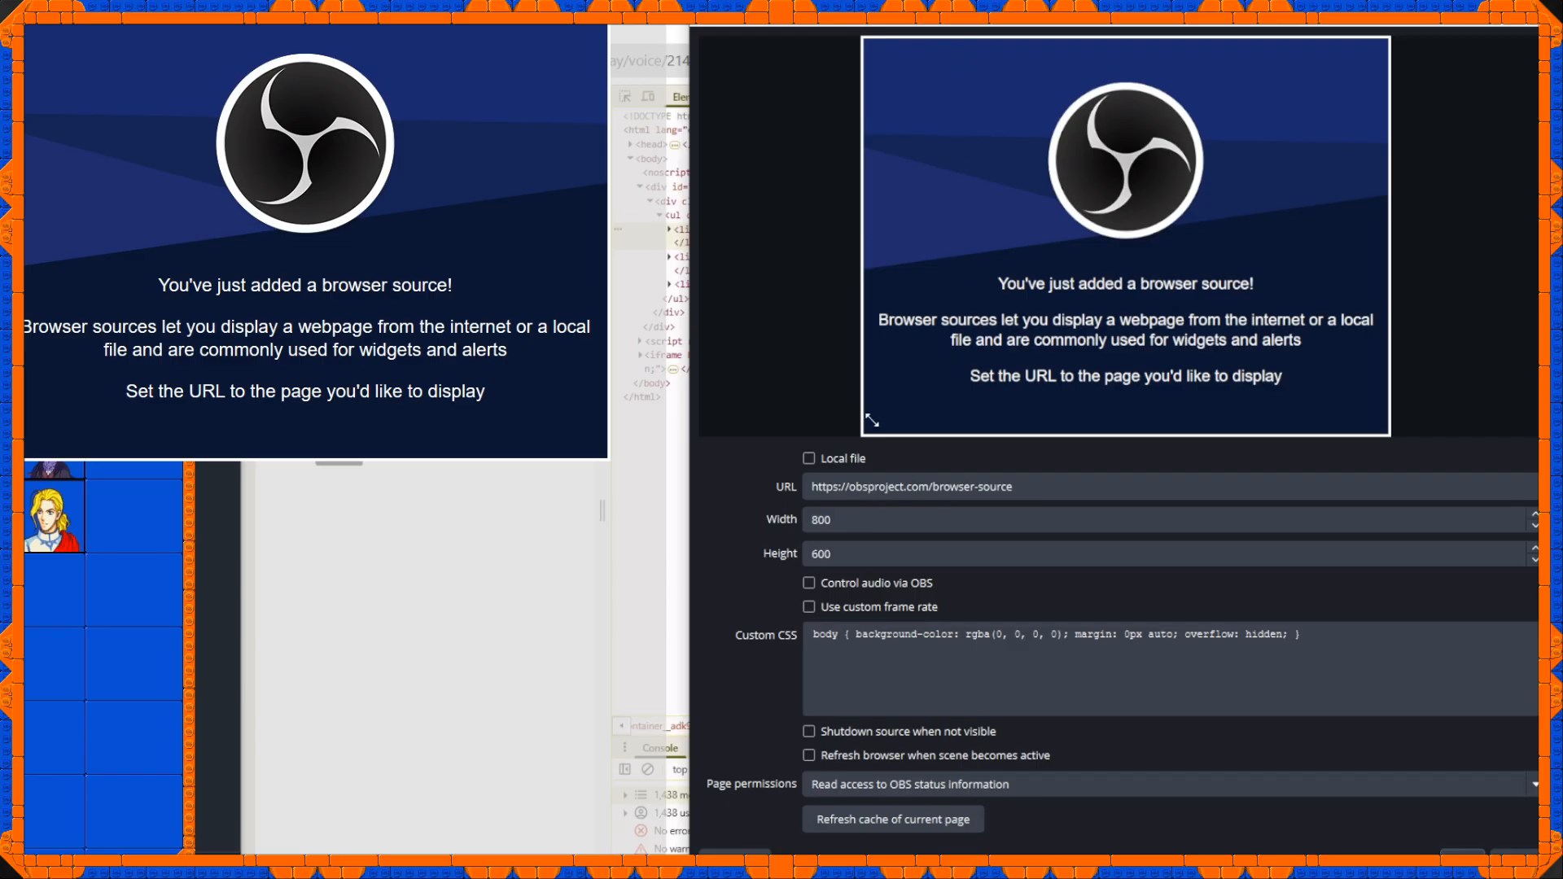
{"action": "left_click_drag", "start_coordinate": [305, 231], "coordinate": [412, 566]}
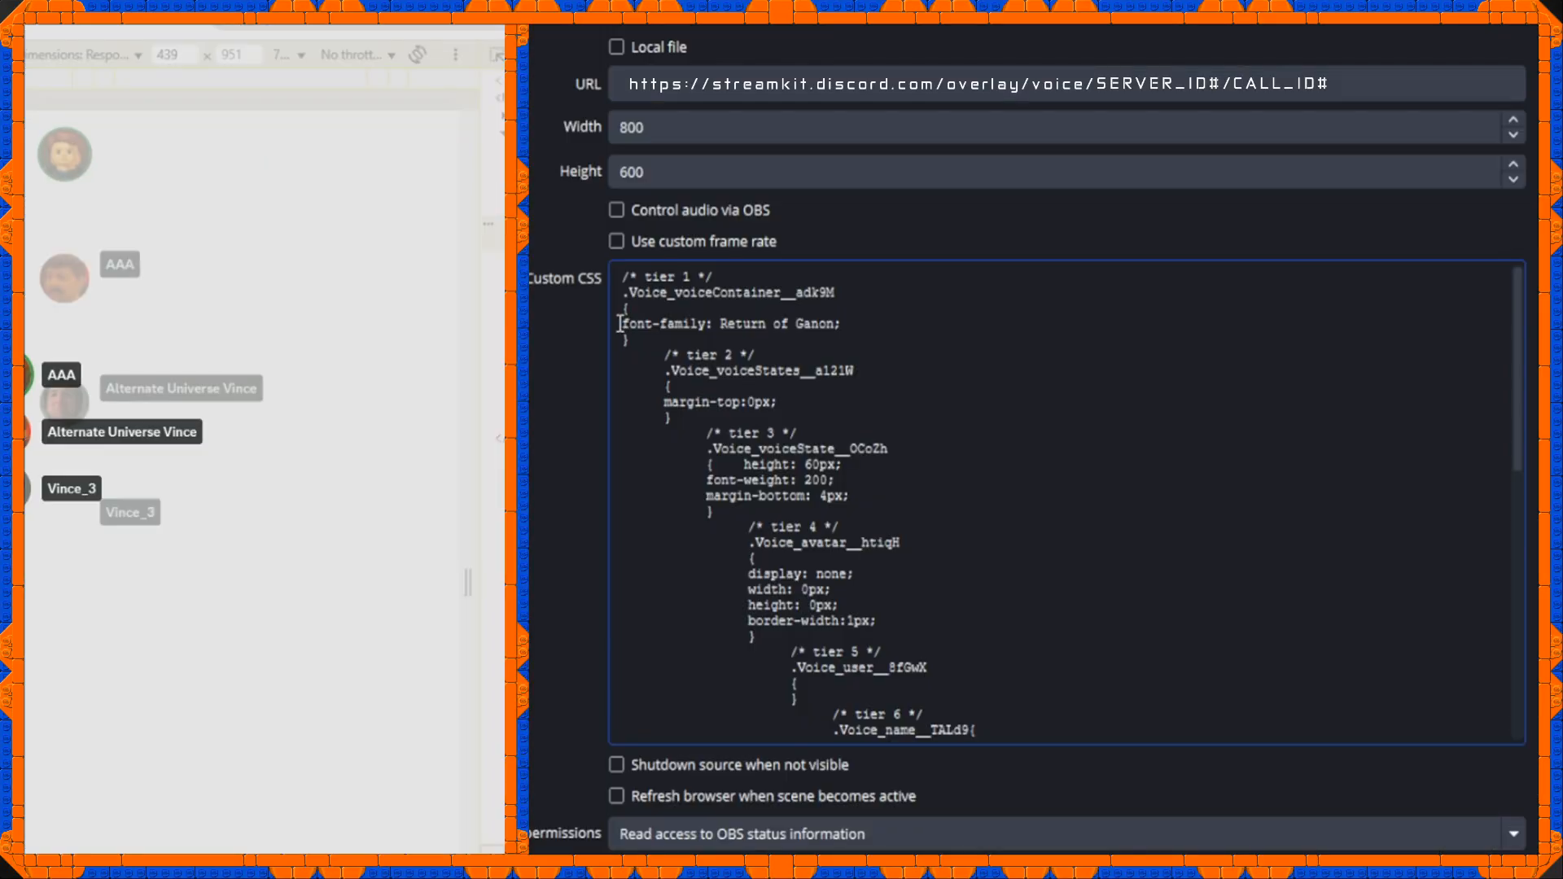
{"action": "left_click_drag", "start_coordinate": [623, 323], "coordinate": [850, 320]}
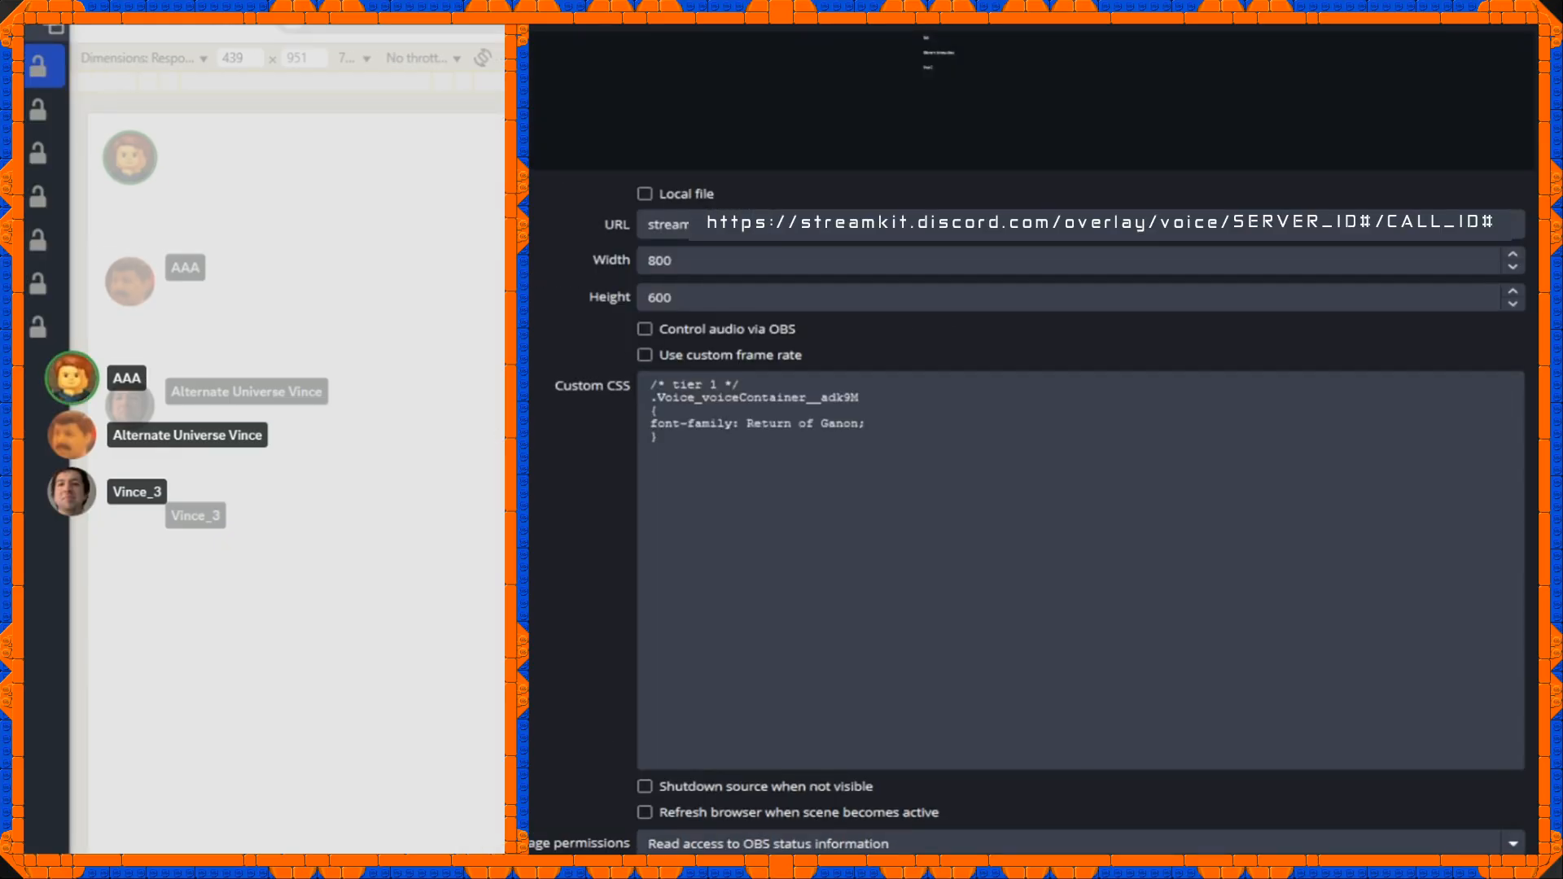
Add the tier 2 rule .Voice_voiceStates__a121W with margin-top:0px below the tier 1 rule in Browser 2's custom CSS.
{"action": "left_click", "coordinate": [722, 505]}
{"action": "left_click_drag", "start_coordinate": [513, 551], "coordinate": [466, 552]}
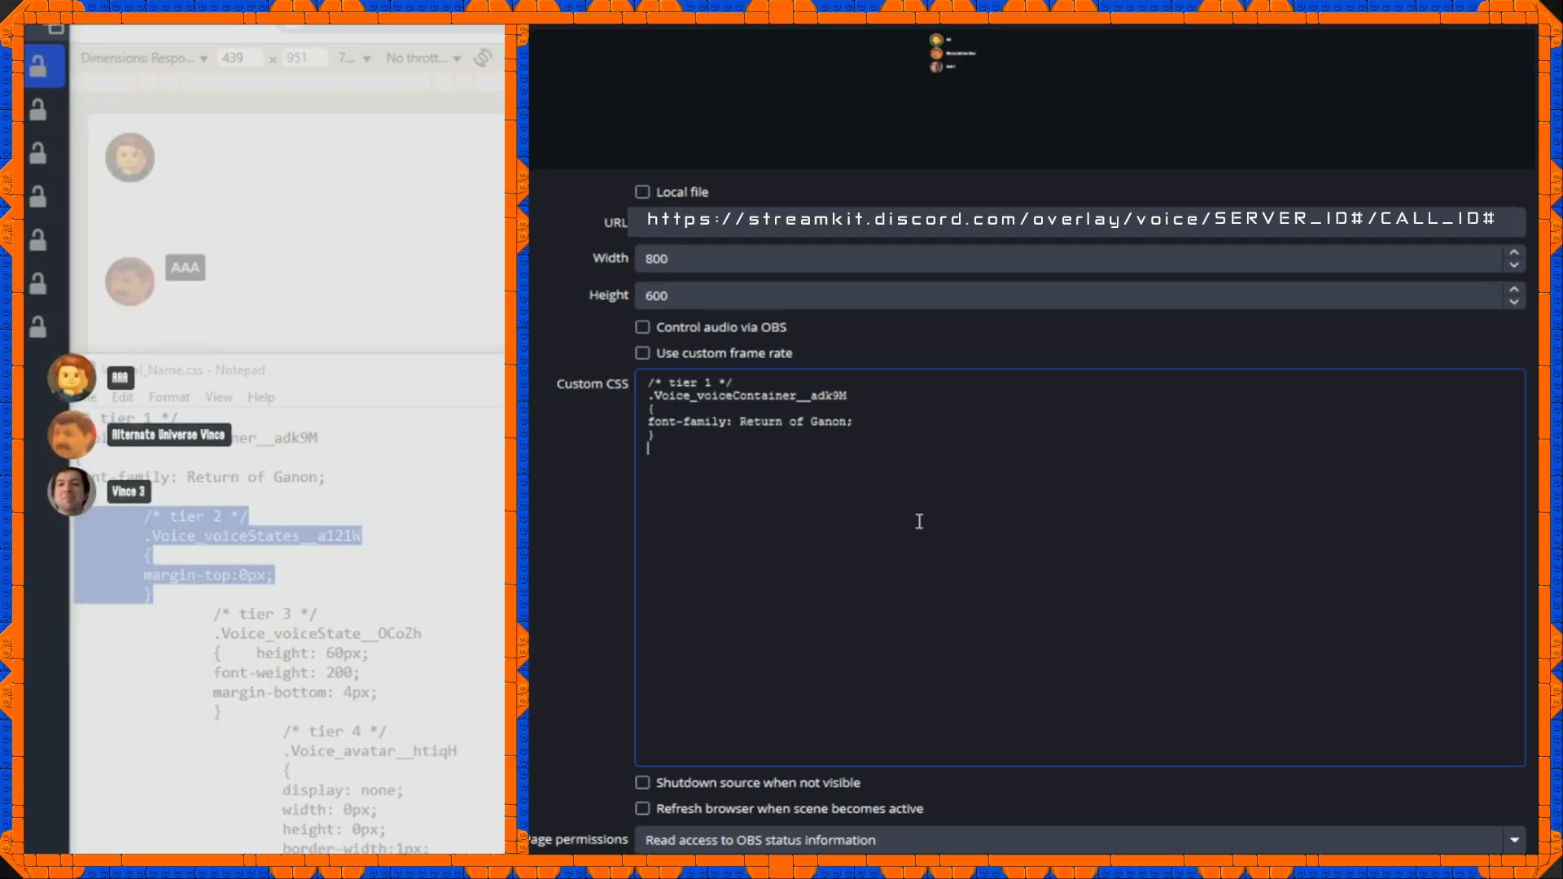
{"action": "key", "text": "ctrl+v"}
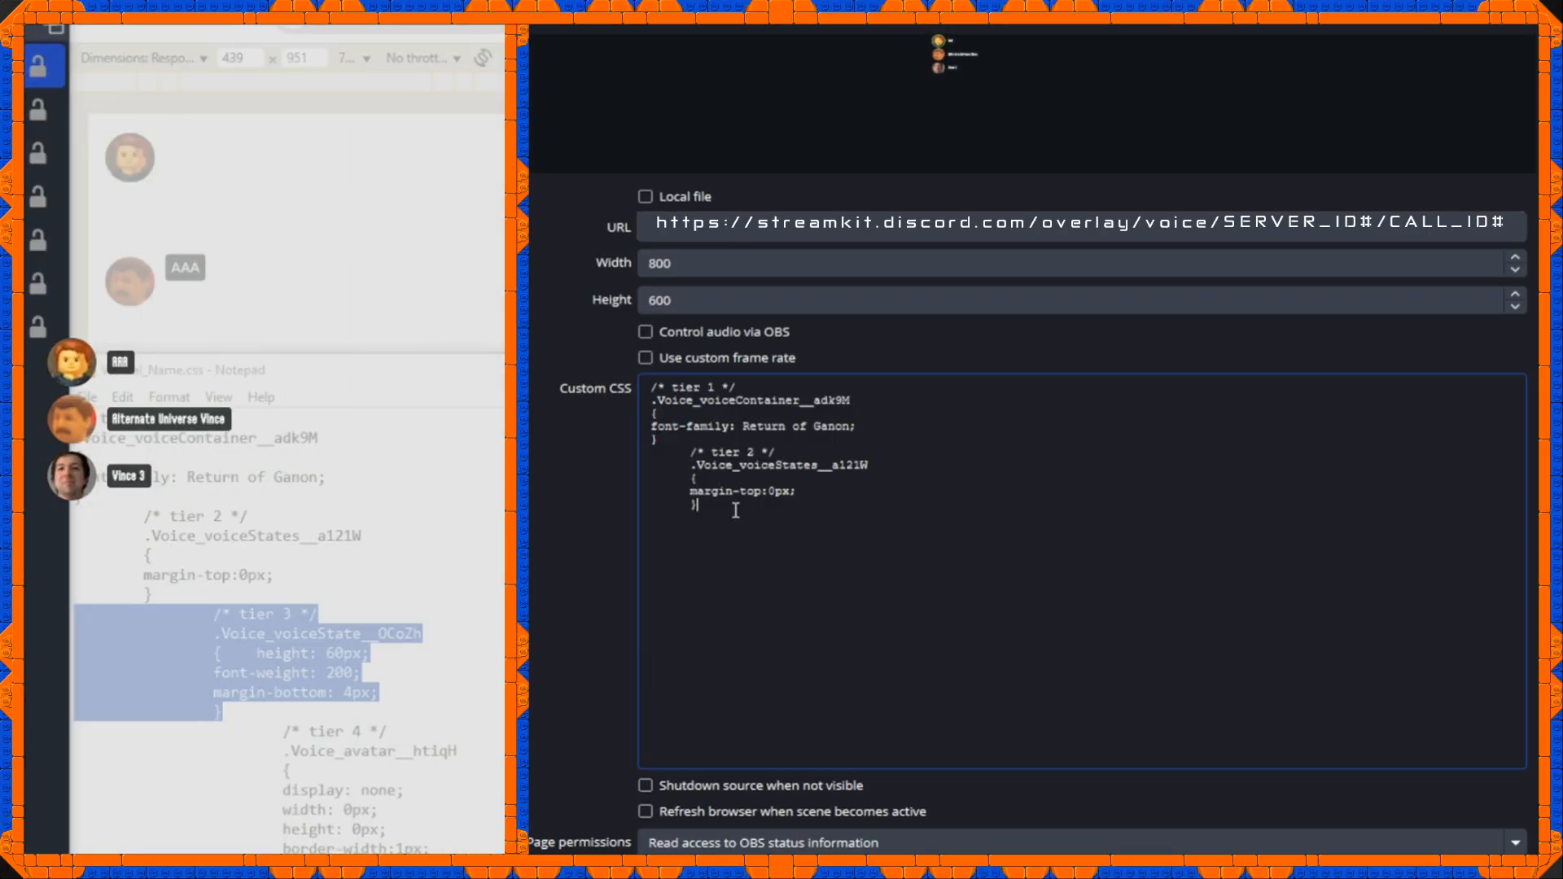
Add the tier 3 .Voice_voiceState__OCoZh rule with height: 60px, font-weight: 200 and margin-bottom: 4px, placing height on its own line.
{"action": "key", "text": "Return"}
{"action": "key", "text": "ctrl+v"}
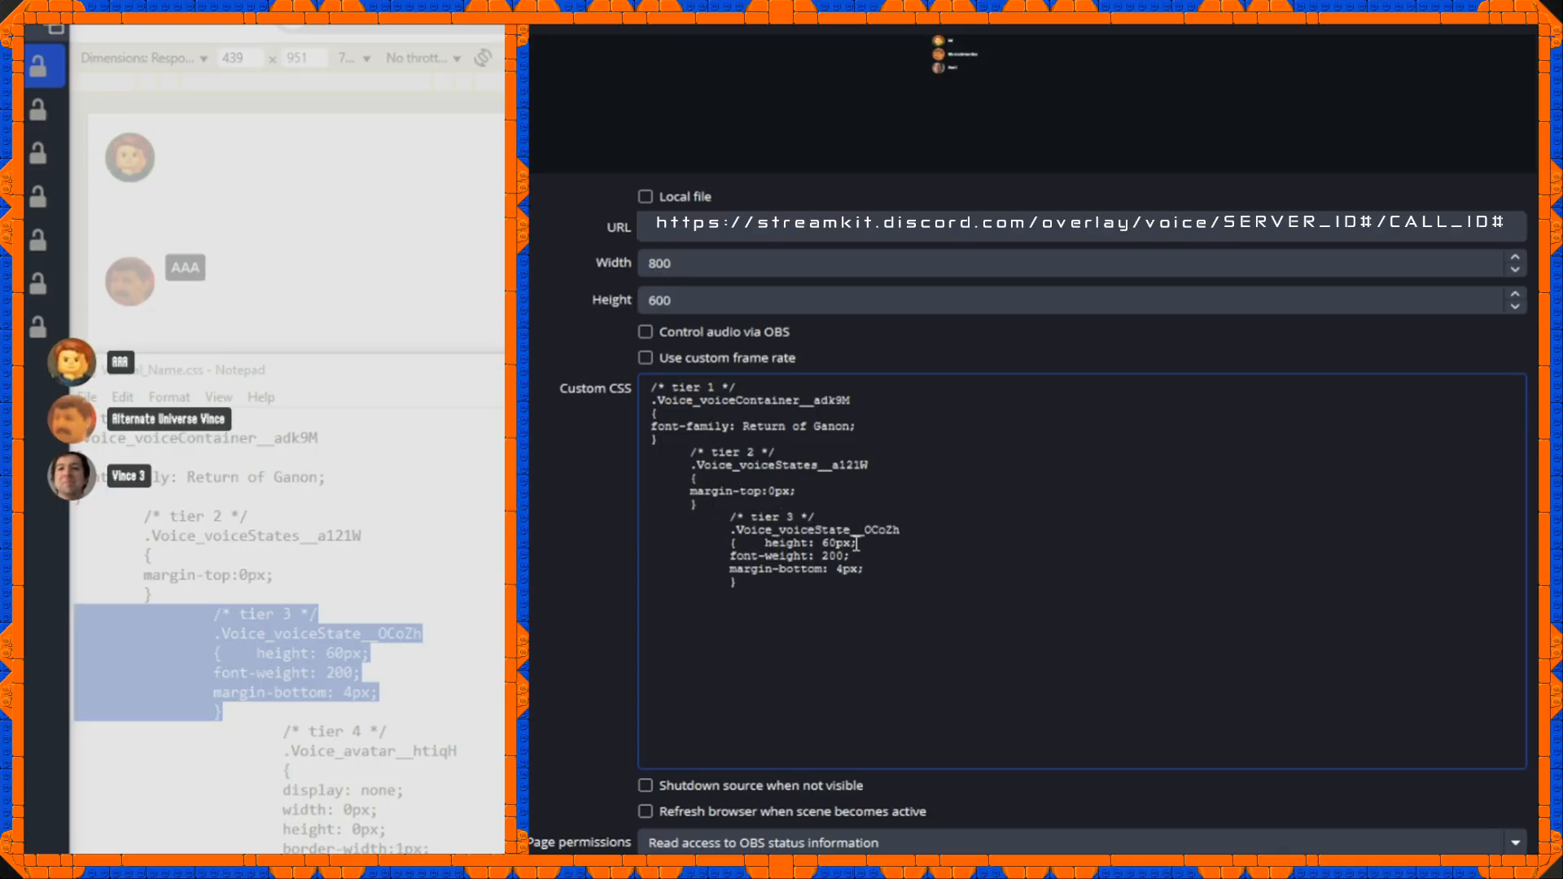
{"action": "left_click", "coordinate": [768, 543]}
{"action": "key", "text": "Return"}
{"action": "key", "text": "Tab"}
{"action": "key", "text": "Tab"}
{"action": "left_click_drag", "start_coordinate": [843, 560], "coordinate": [599, 553]}
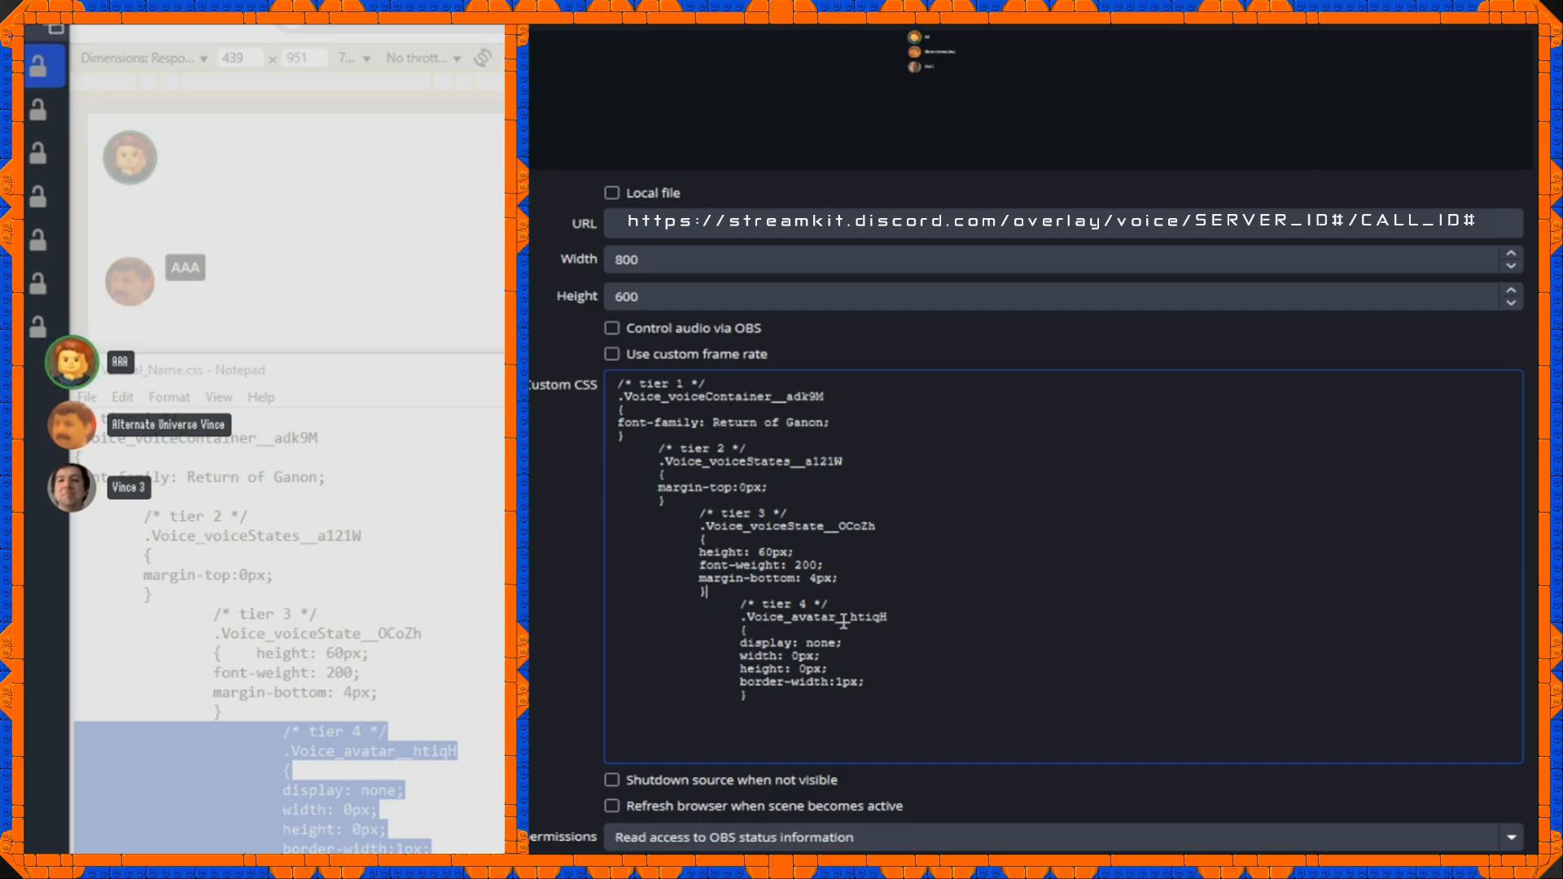
Add and apply the tier 4 .Voice_avatar__htiqH rule with display: none, width: 0px, height: 0px and border-width:1px.
{"action": "left_click_drag", "start_coordinate": [830, 669], "coordinate": [552, 670]}
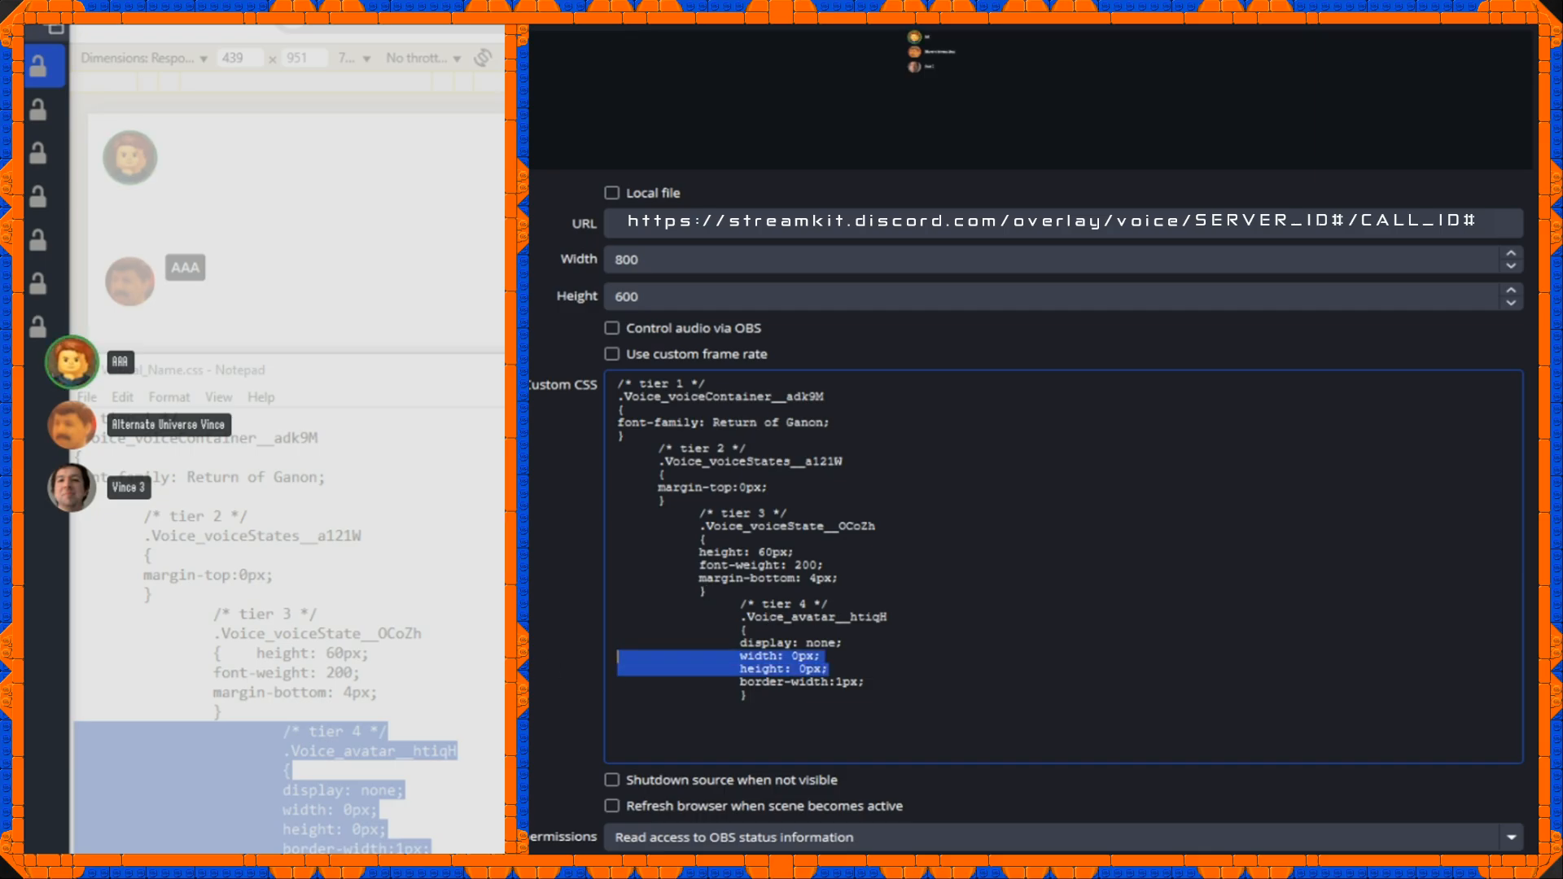
{"action": "left_click", "coordinate": [850, 643]}
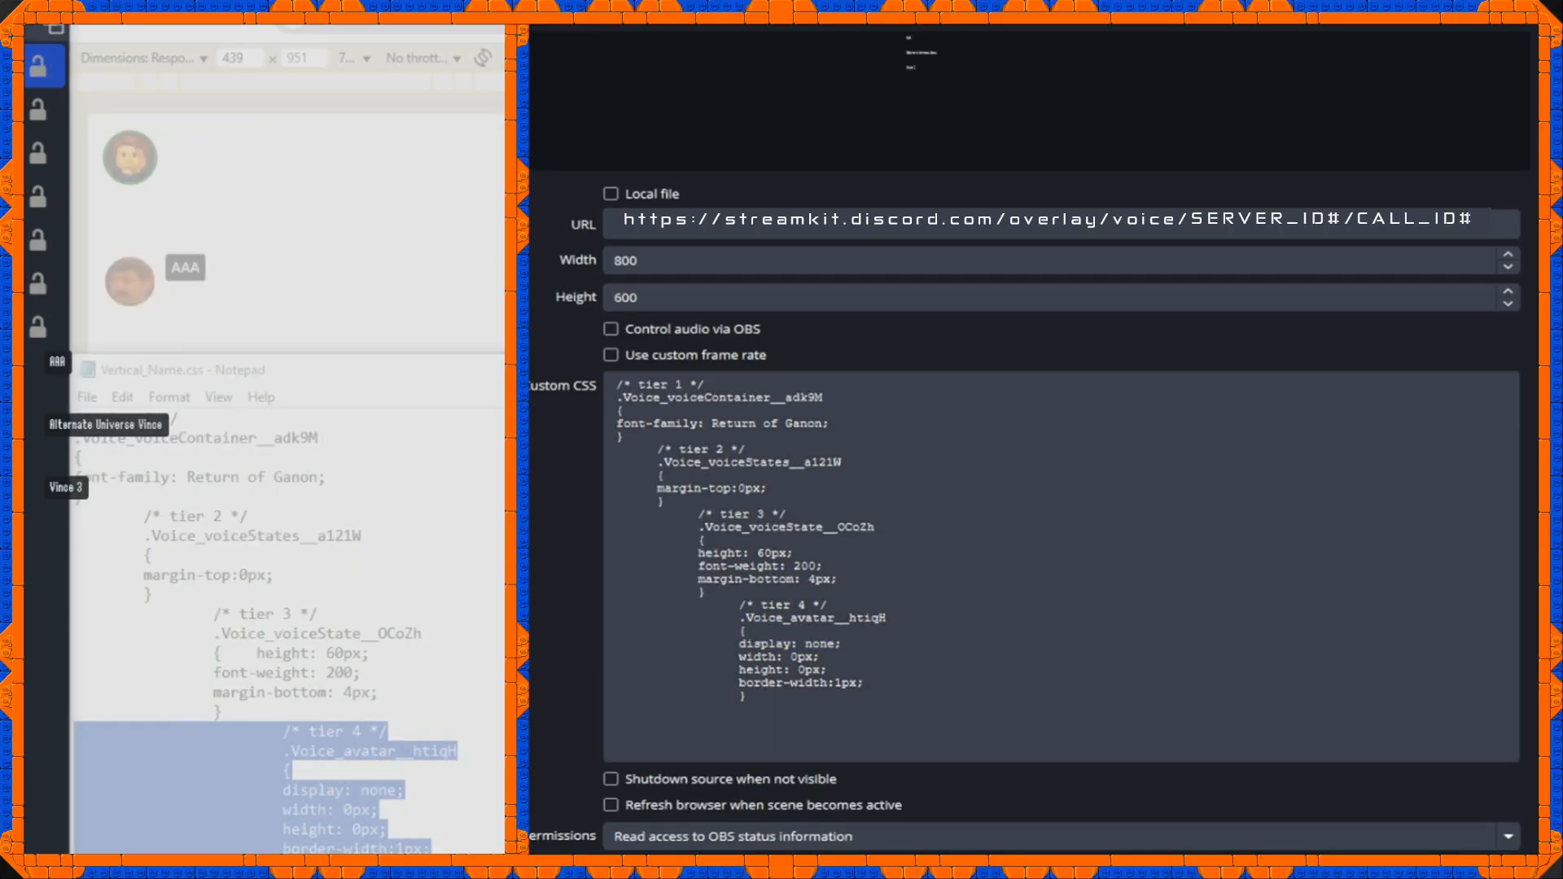
{"action": "left_click", "coordinate": [391, 789]}
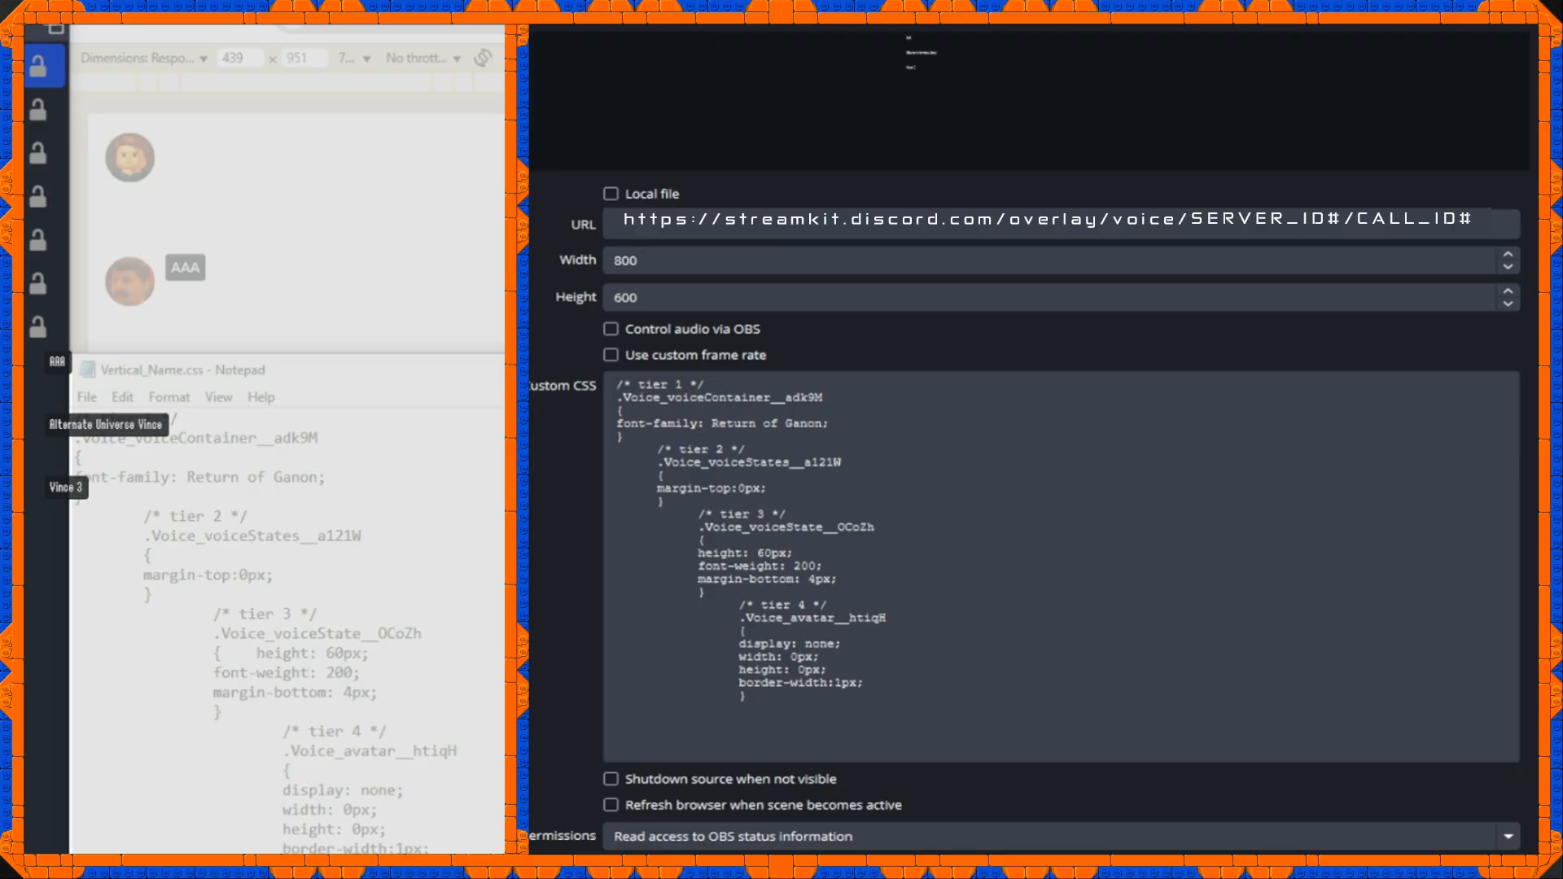